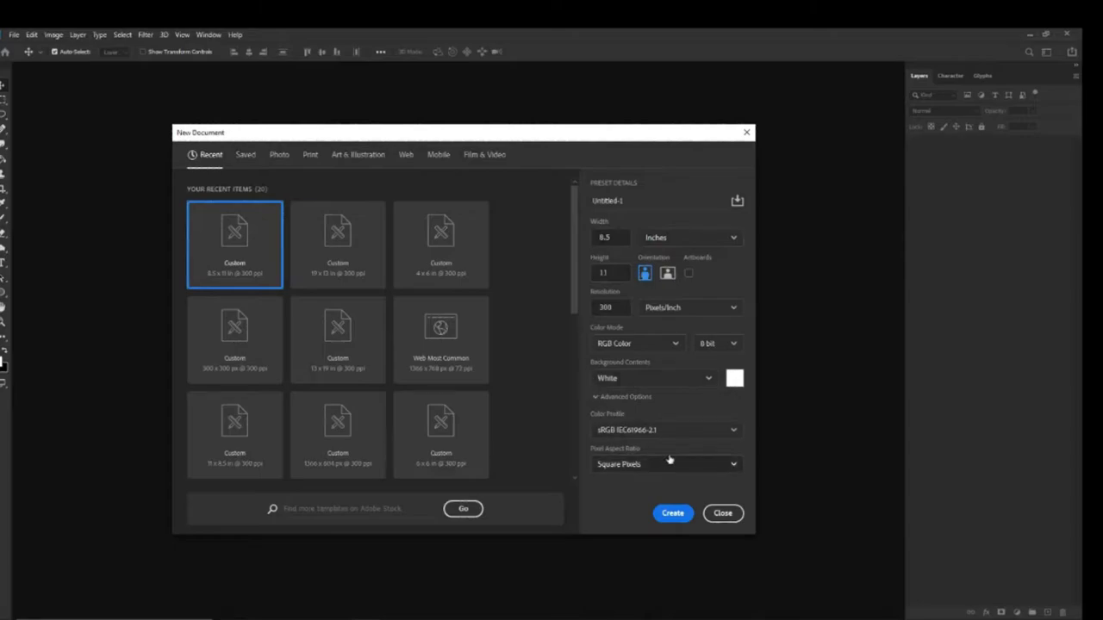
Create a portrait 8.5 x 11 inch document at 300 pixels/inch in RGB Color with a white background.
click(703, 245)
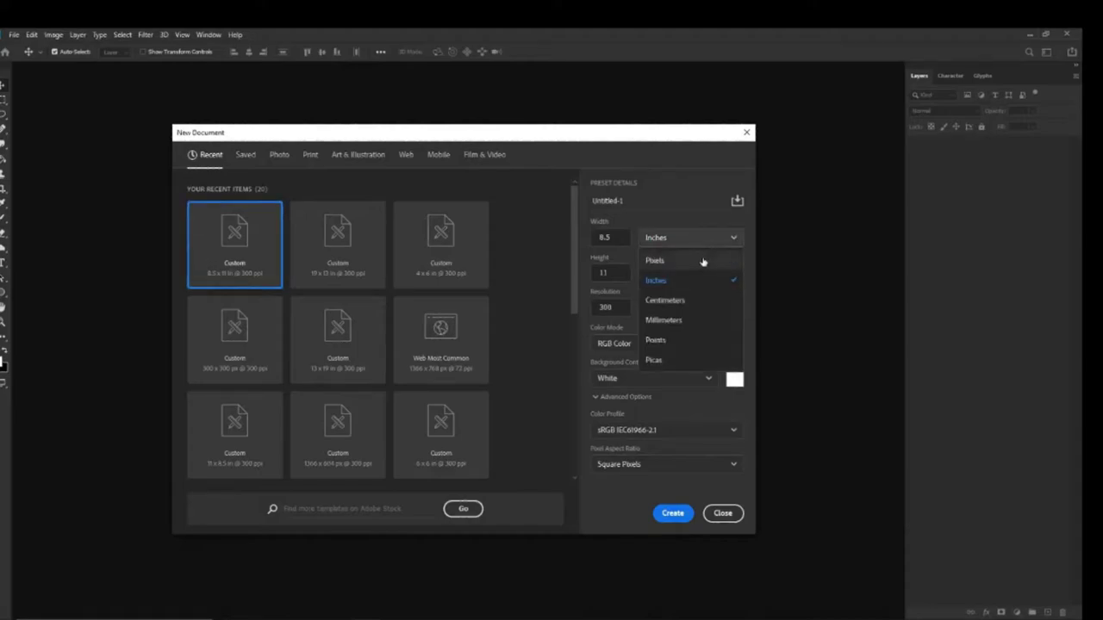
click(703, 259)
click(696, 244)
click(720, 238)
click(721, 238)
click(673, 279)
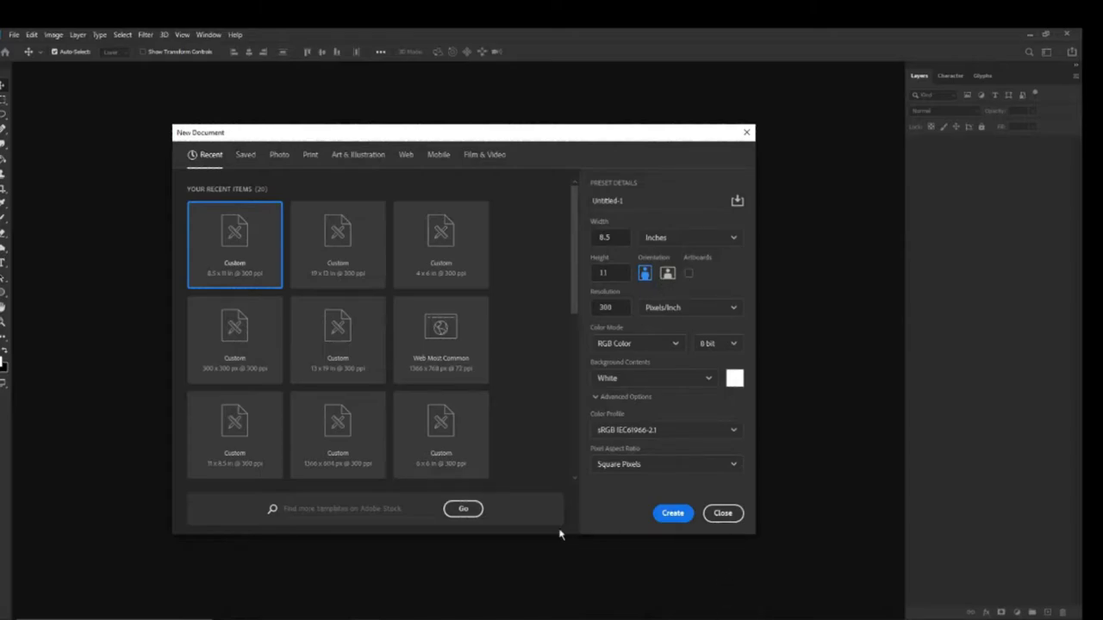
click(673, 515)
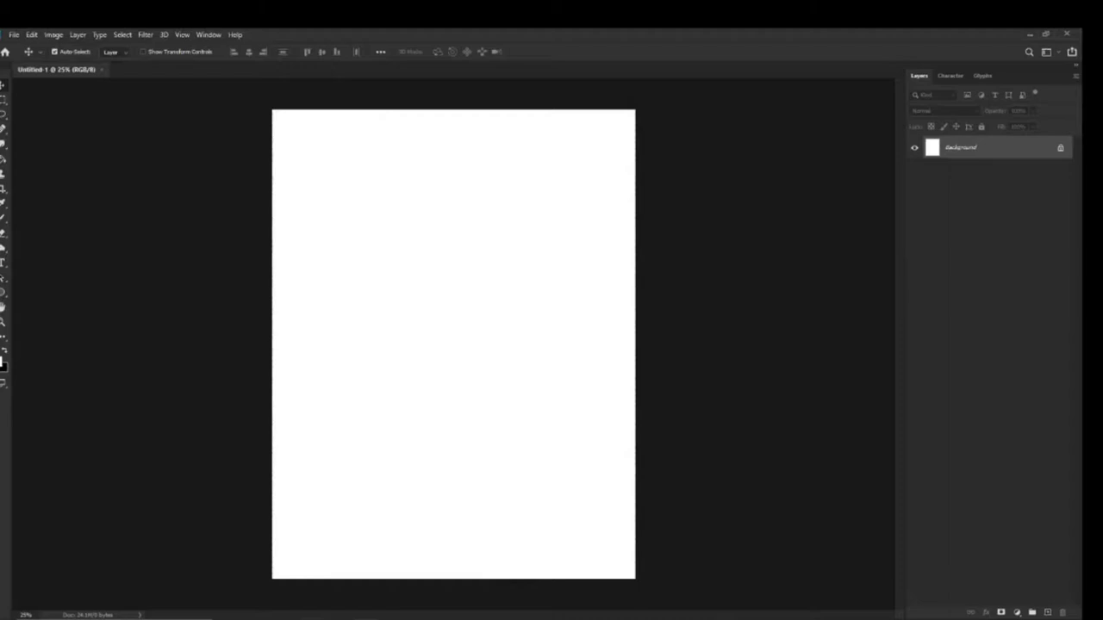
Place the Music Player Template Only file from File Explorer into the document, near the page's upper-left corner.
key(alt+Tab)
drag(918, 241, 394, 238)
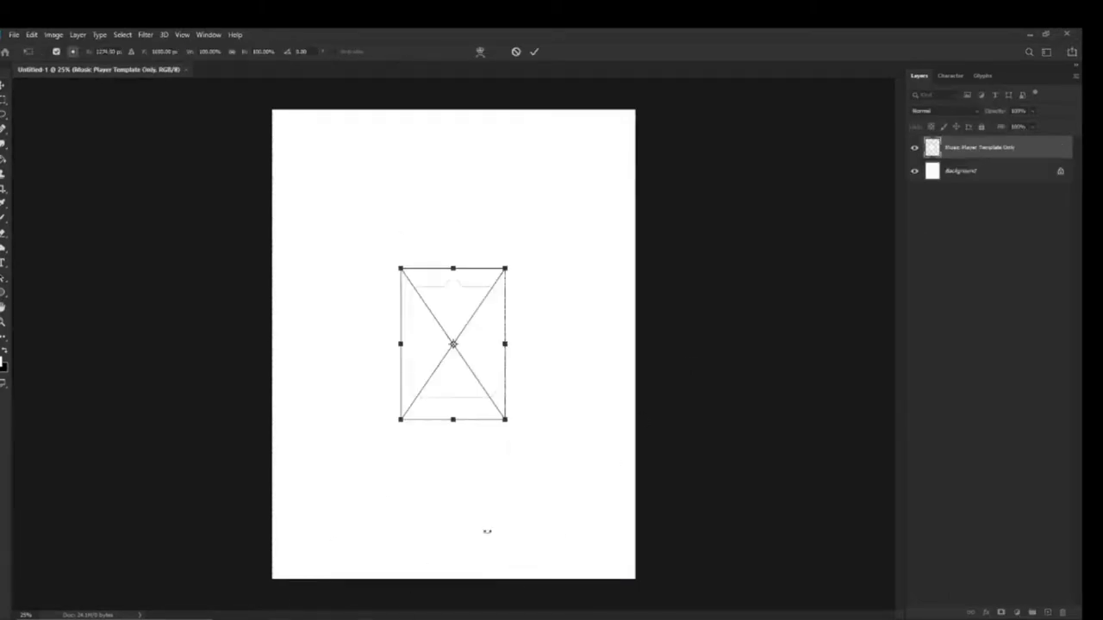
drag(440, 376, 337, 243)
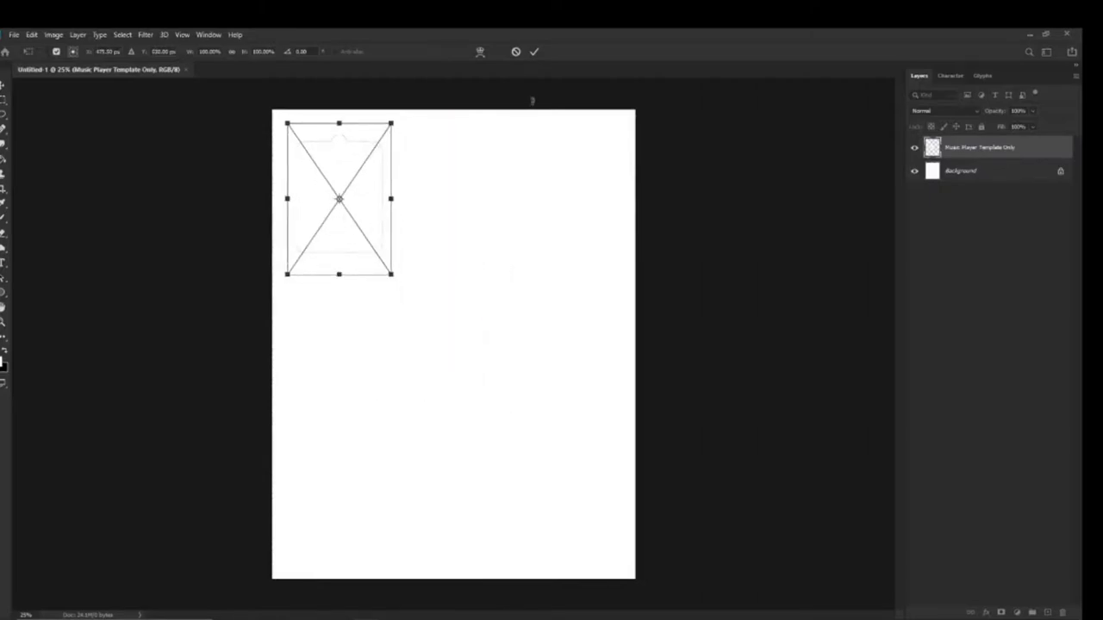
click(534, 52)
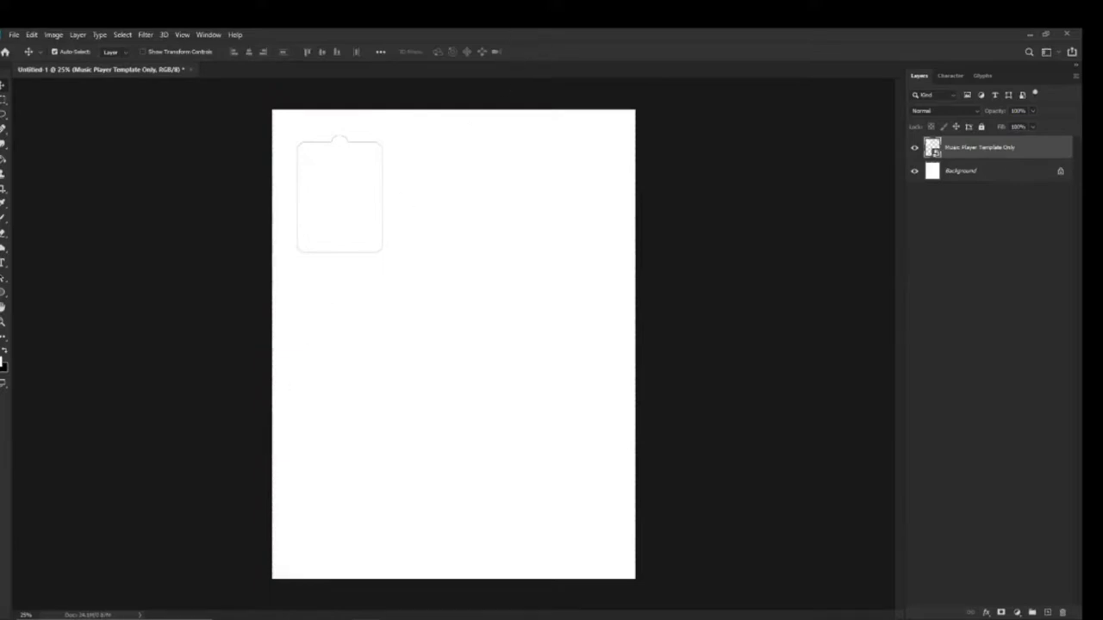
Place the Music Player Design file from File Explorer into the document, centred over the player template.
key(alt+Tab)
click(906, 241)
click(842, 241)
drag(842, 241, 320, 204)
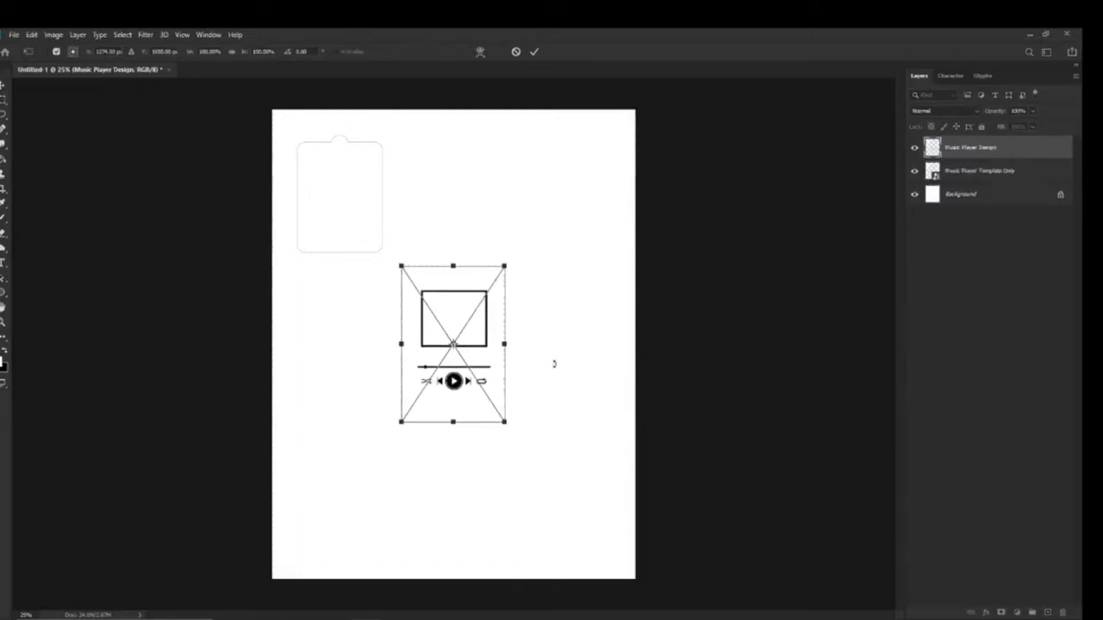
drag(454, 395, 338, 252)
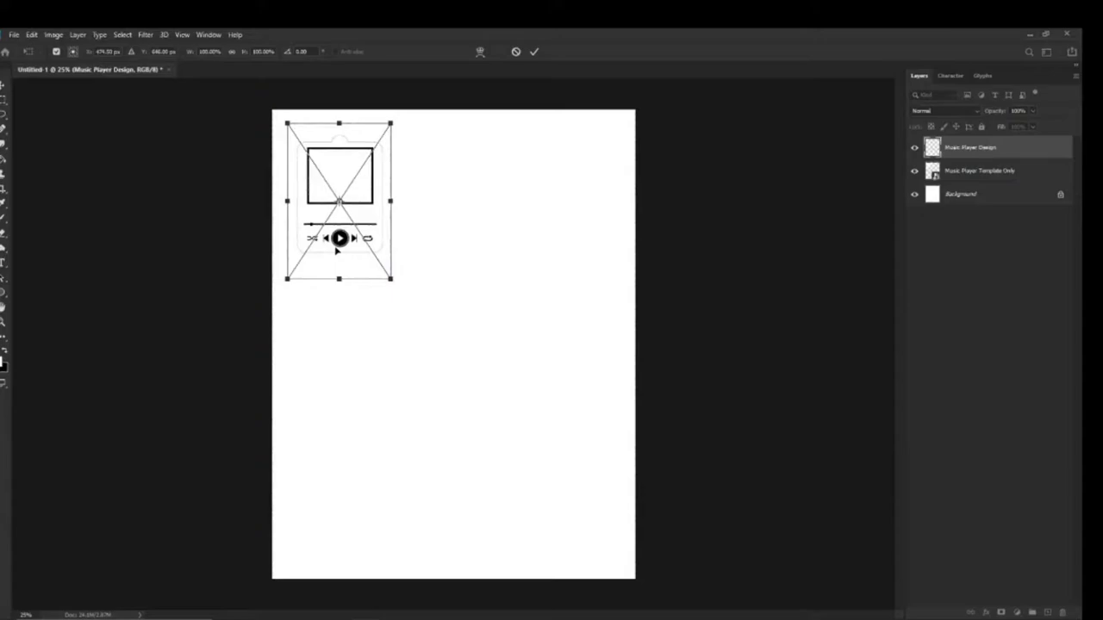
key(Return)
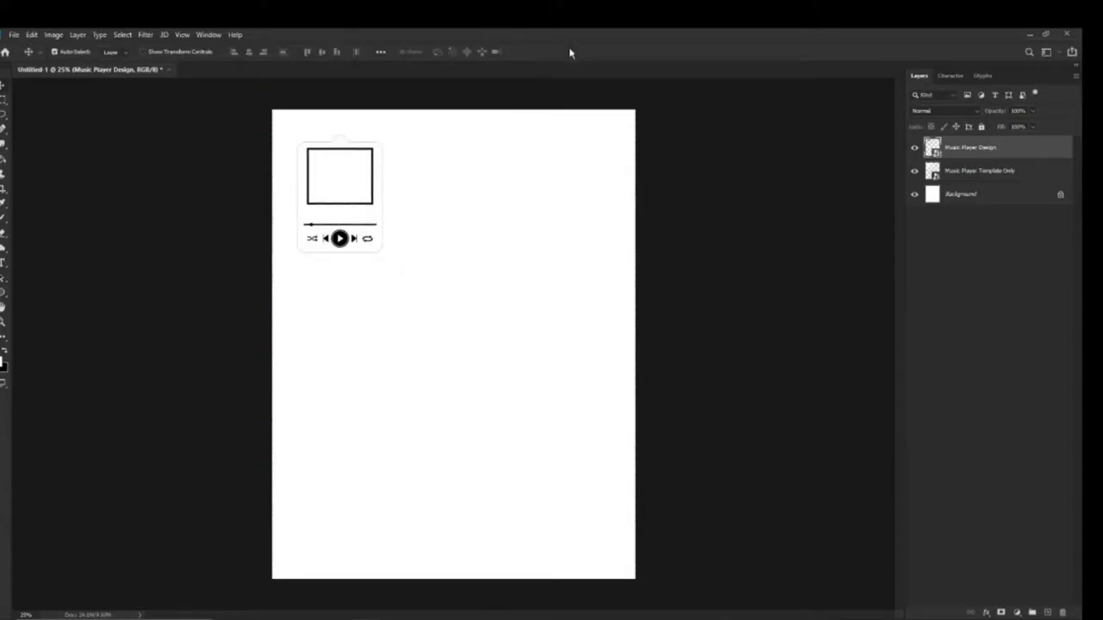
Hide the Background layer so the page around the player template is transparent.
click(915, 195)
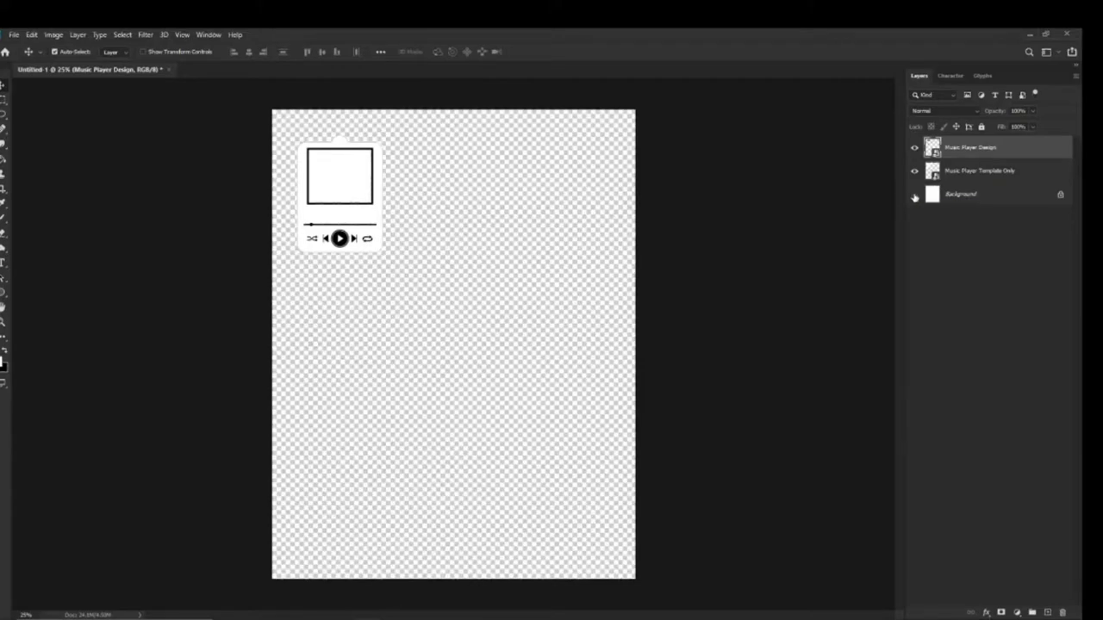
click(916, 196)
click(915, 195)
key(ctrl+plus)
key(ctrl+plus)
key(ctrl+plus)
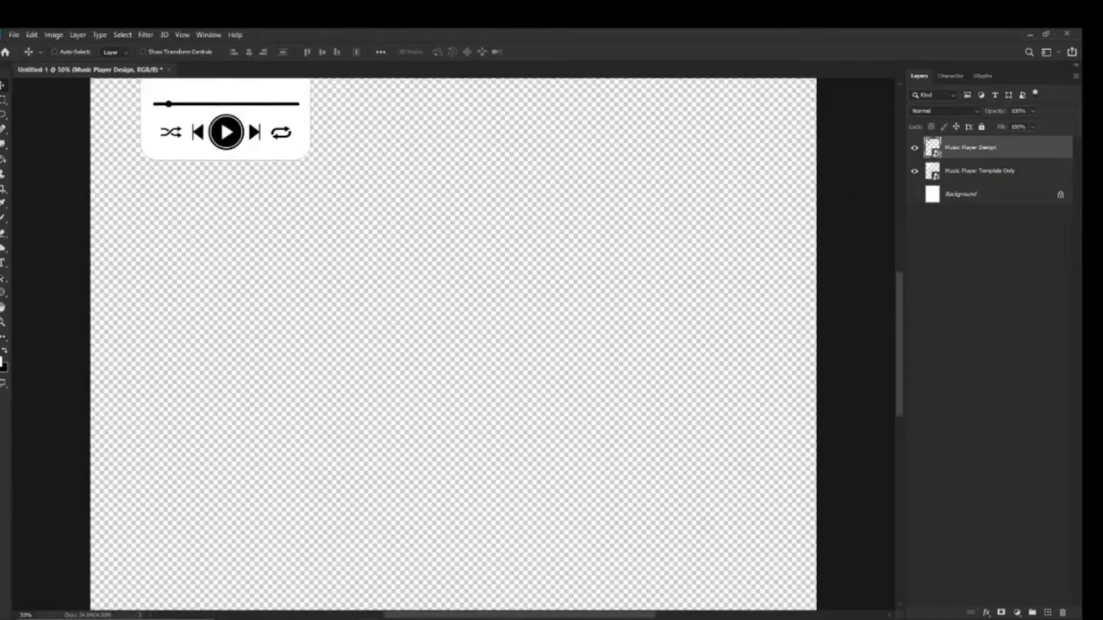
drag(431, 616, 327, 614)
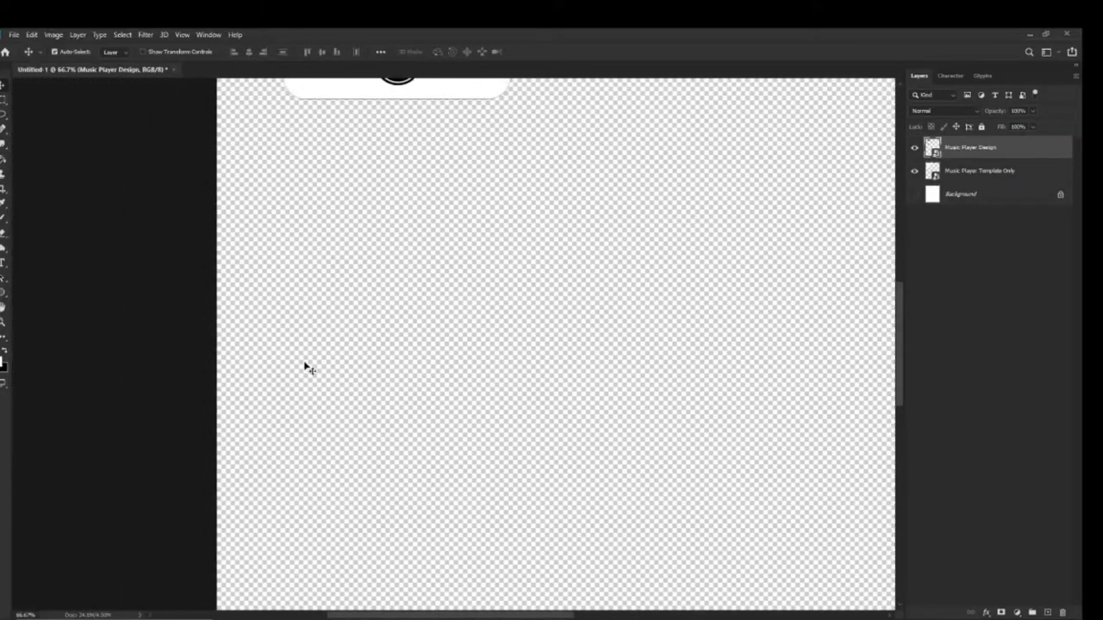
scroll(374, 335, up, 5)
scroll(392, 332, up, 4)
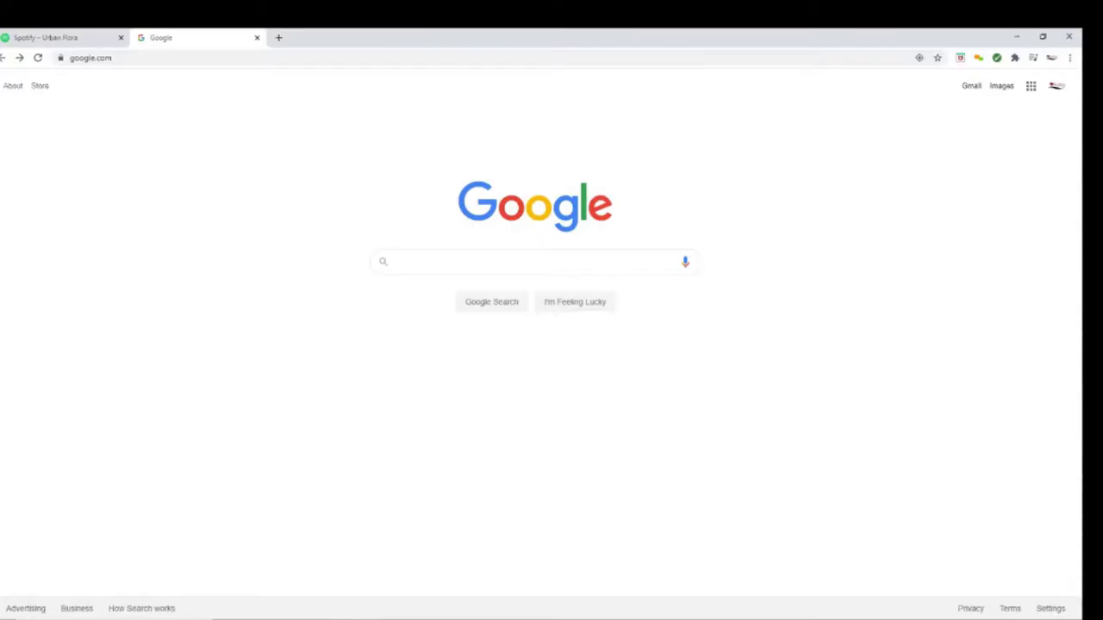
Check the Urban Flora album page on Spotify in the browser and search Google for "urban flora album cover".
click(73, 35)
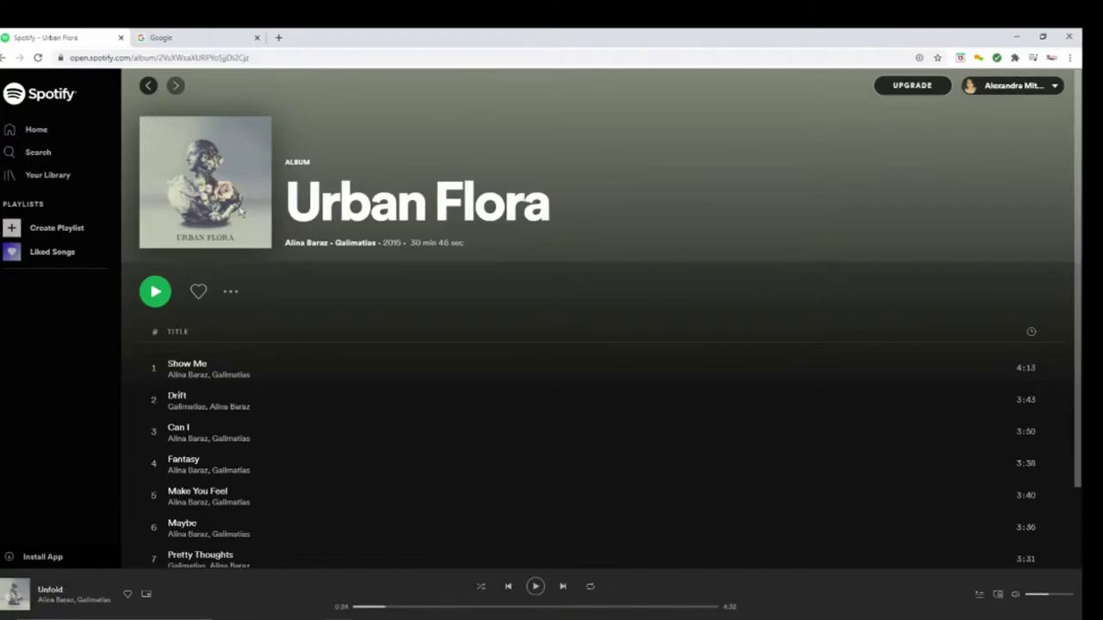
click(178, 40)
click(605, 260)
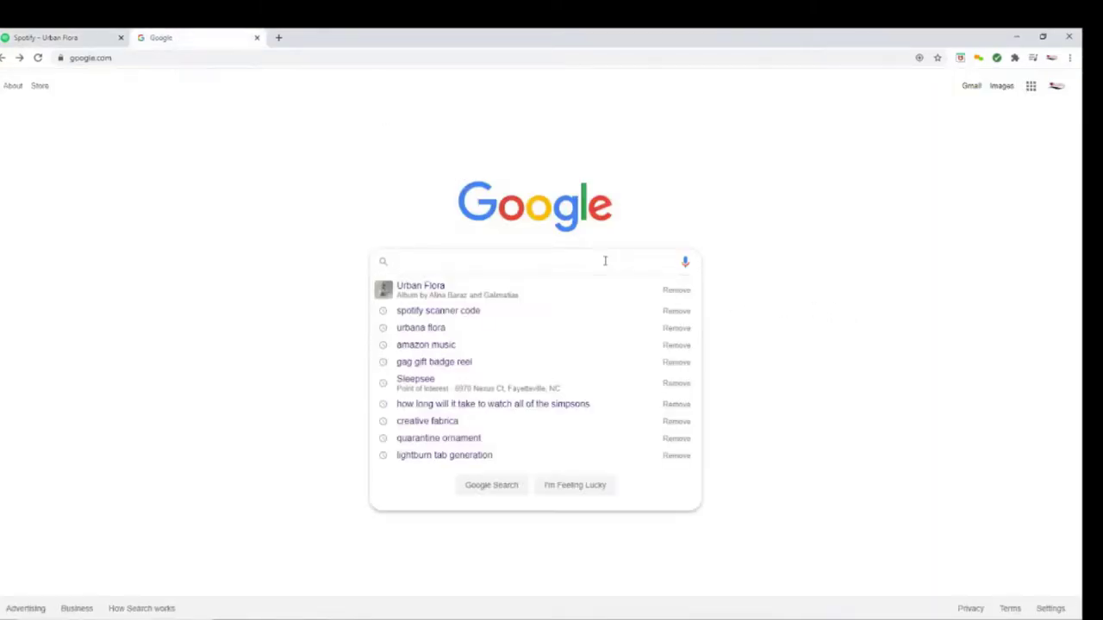
text(urban fl)
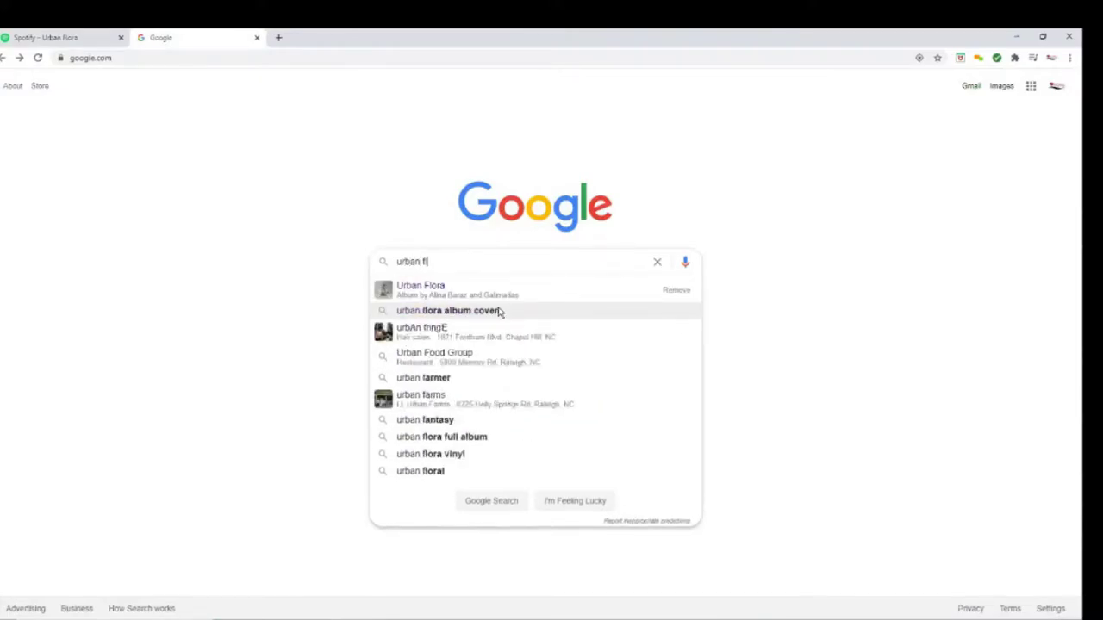
text(ora al)
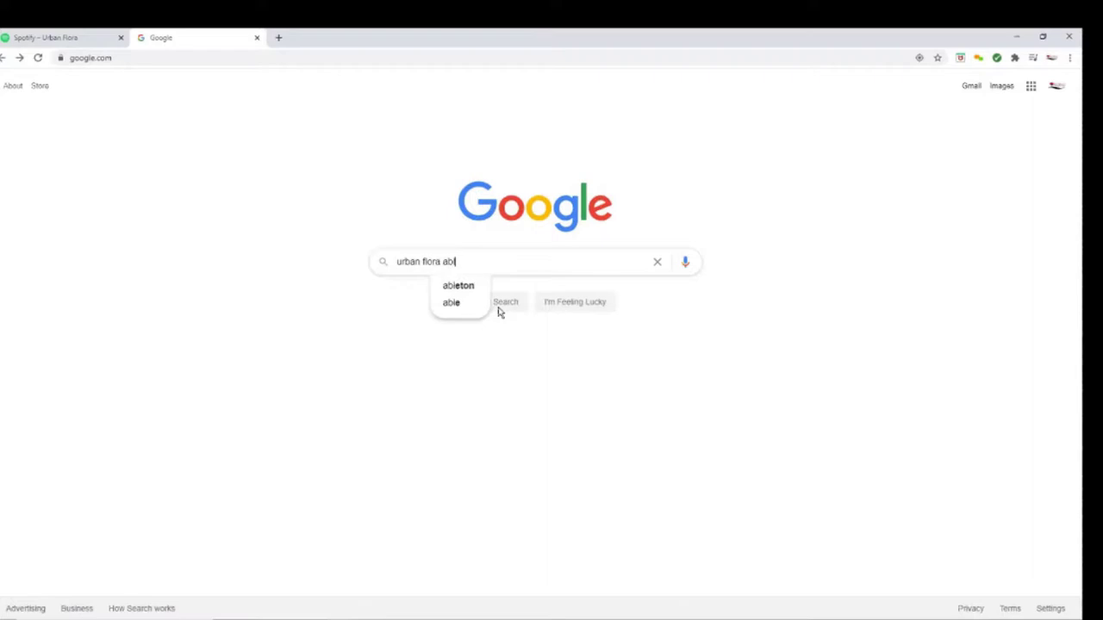
text(bum cover)
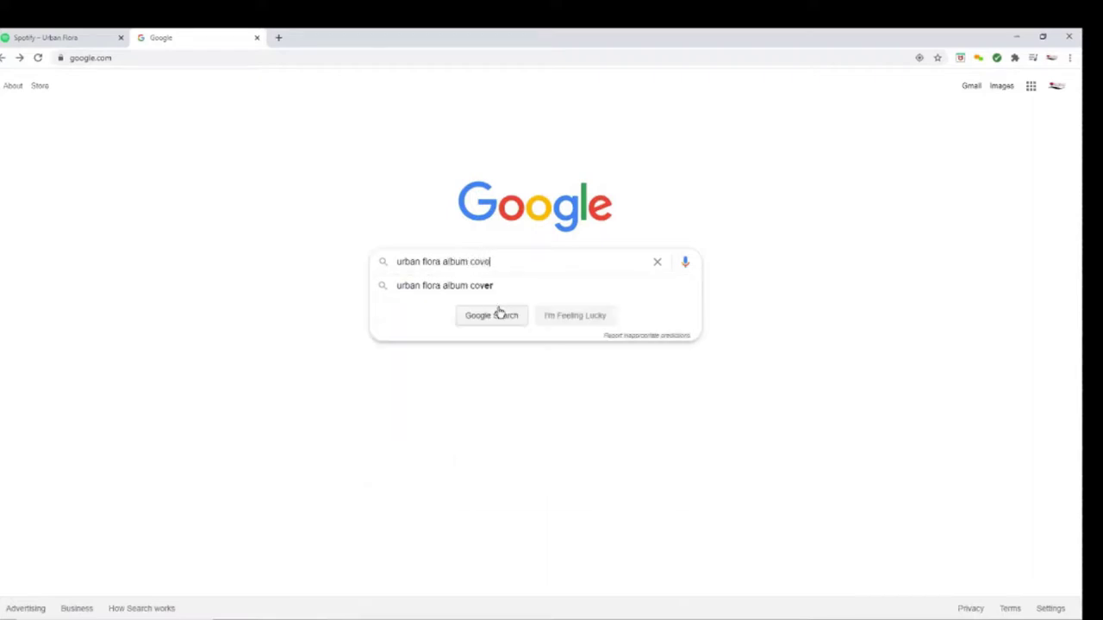
key(Return)
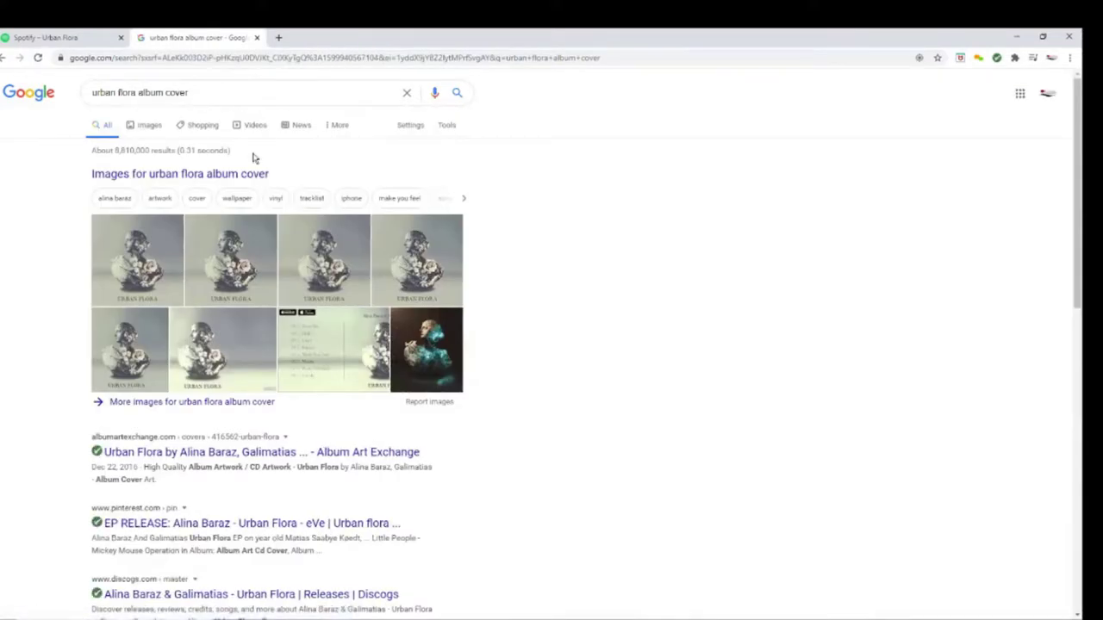
Show the image results and preview the second brandageco.com picture of the square Urban Flora cover.
click(150, 131)
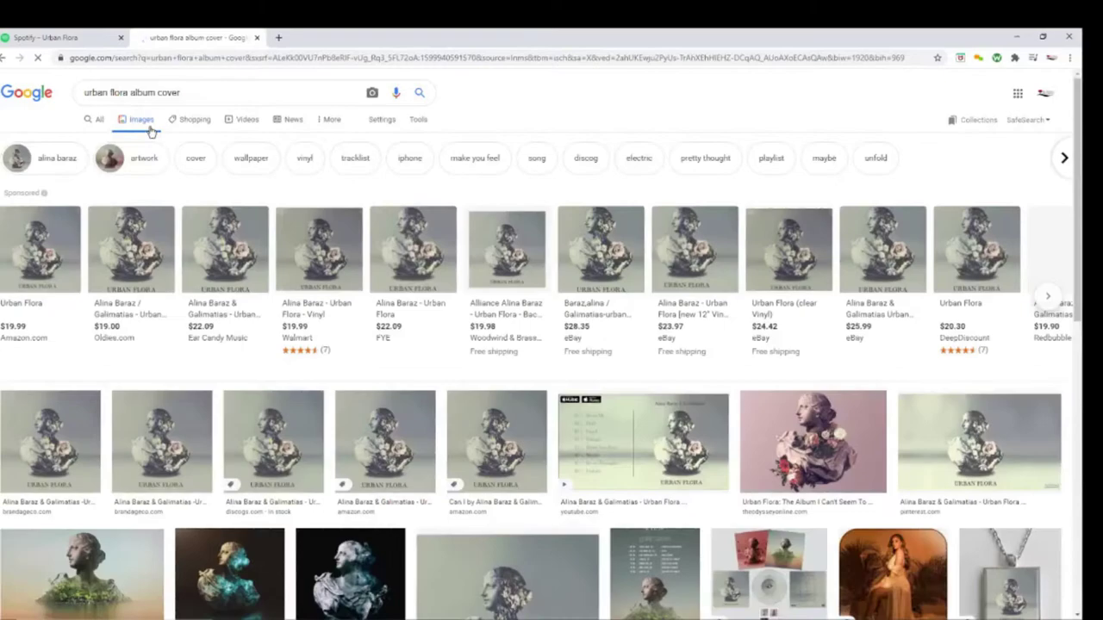
scroll(101, 396, down, 2)
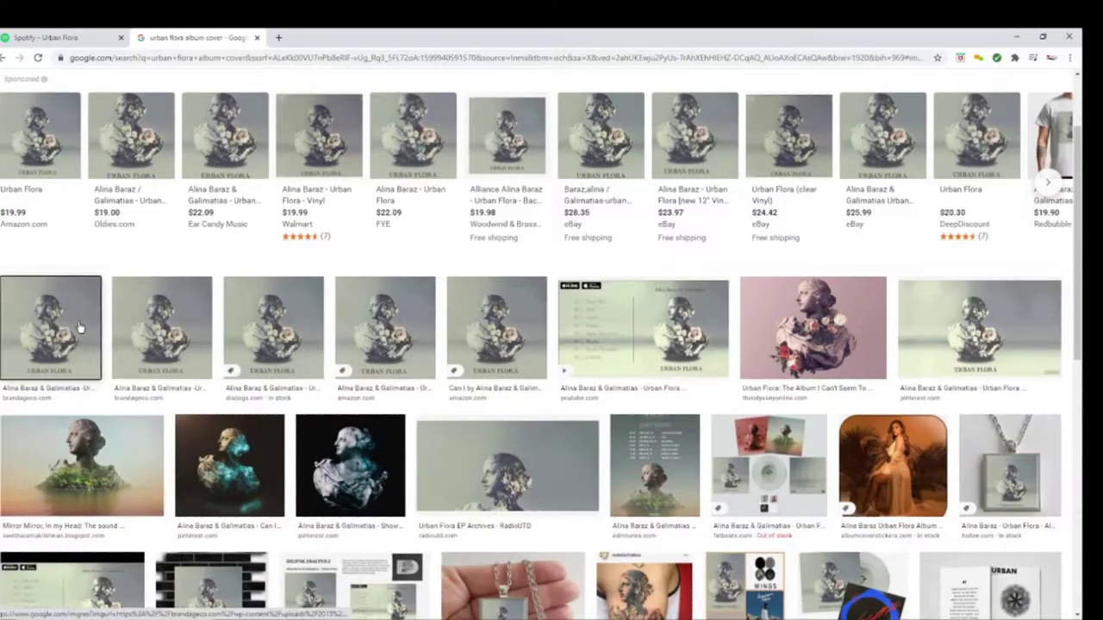
click(78, 327)
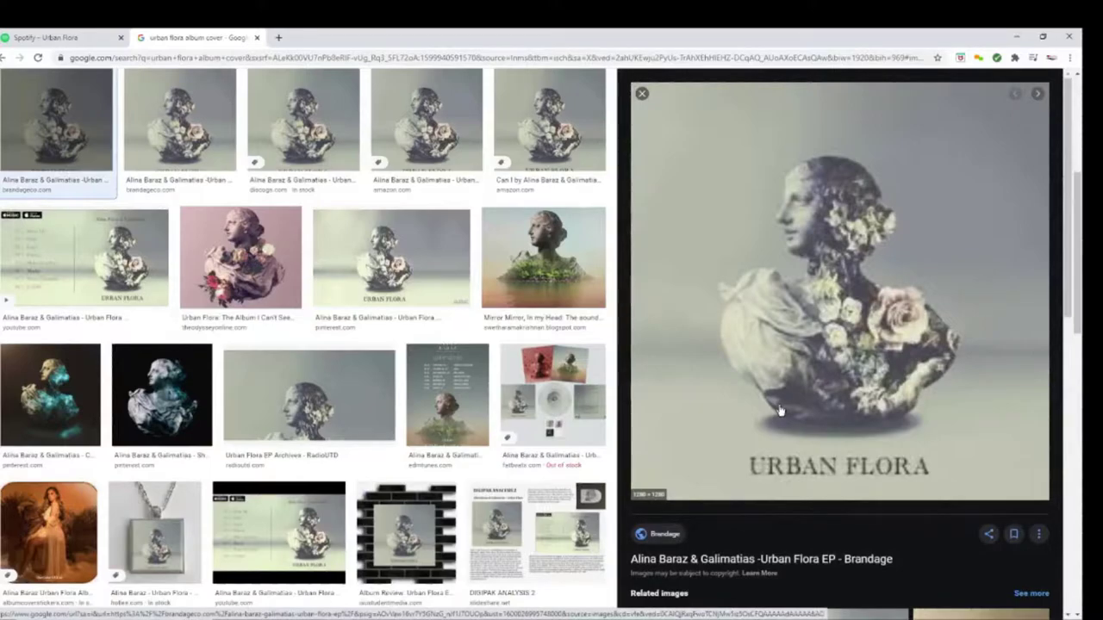
click(191, 112)
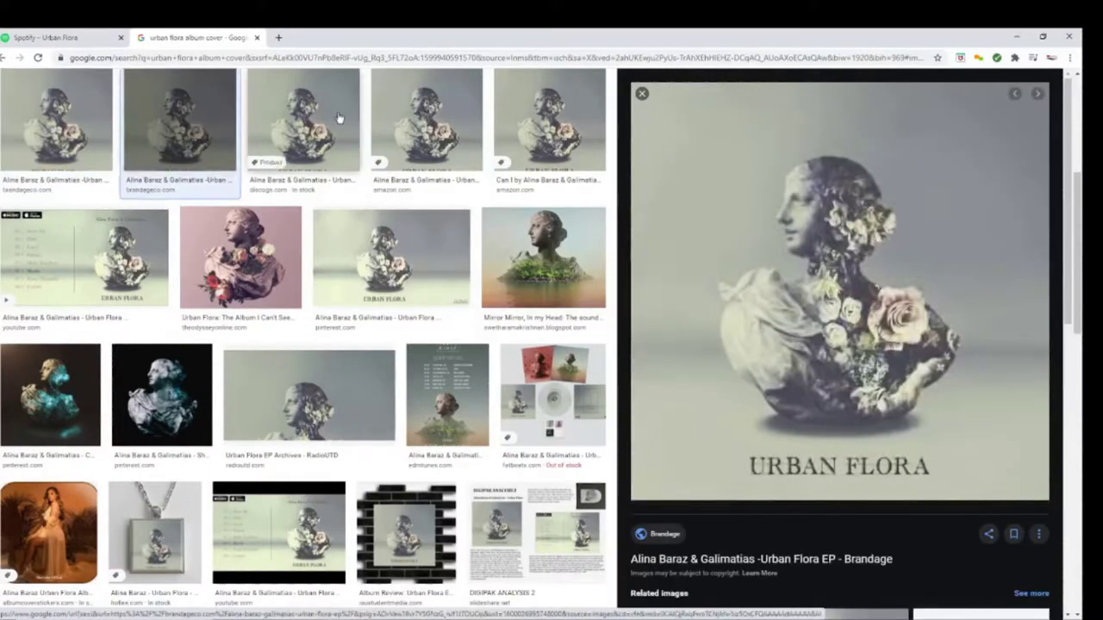
Save the previewed cover image to the Desktop as the JPEG file Urban-Flora-Cover.
right_click(814, 338)
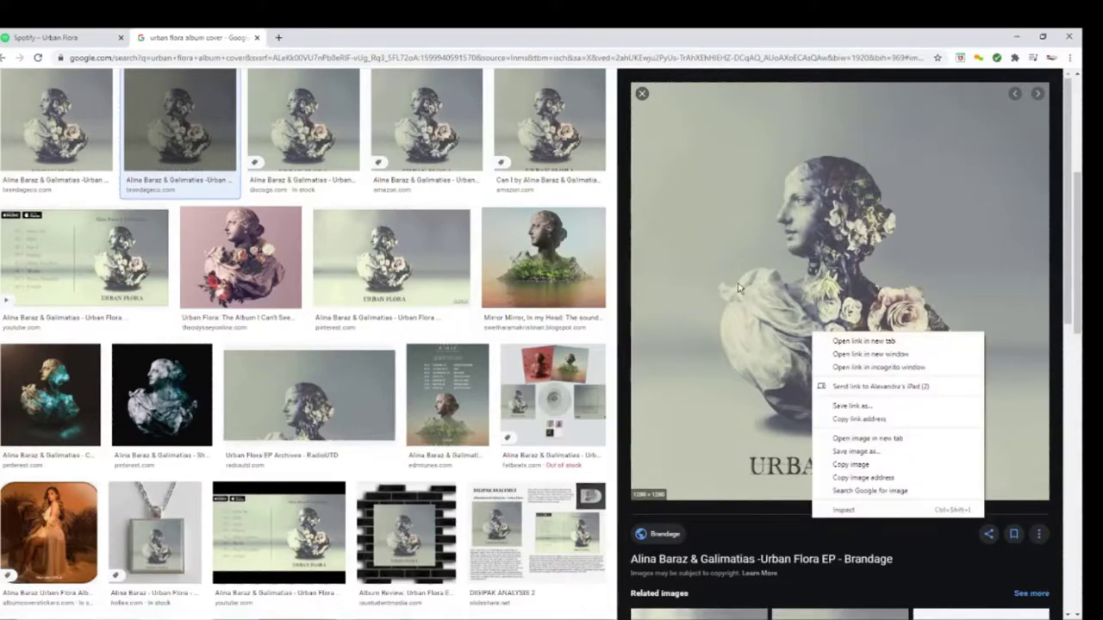
click(886, 449)
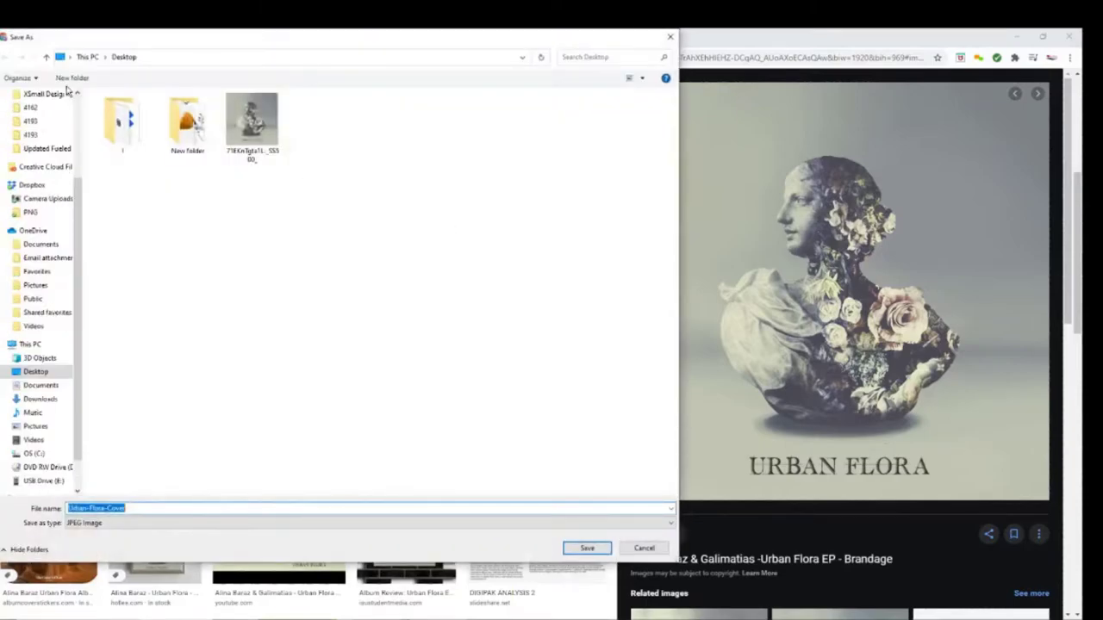
scroll(72, 109, up, 1)
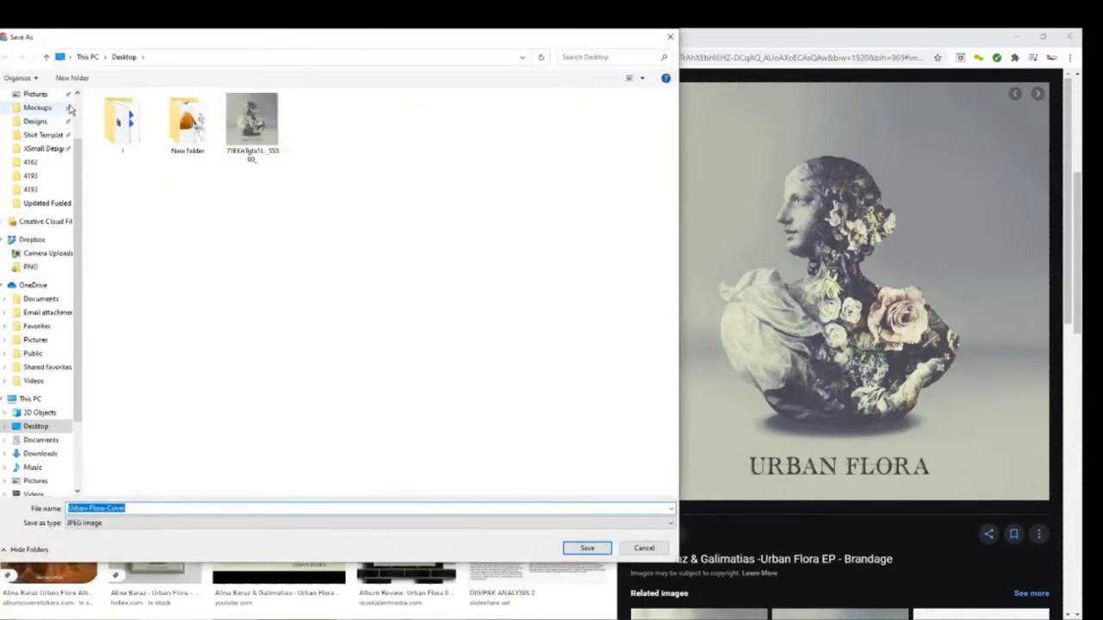
scroll(71, 110, up, 2)
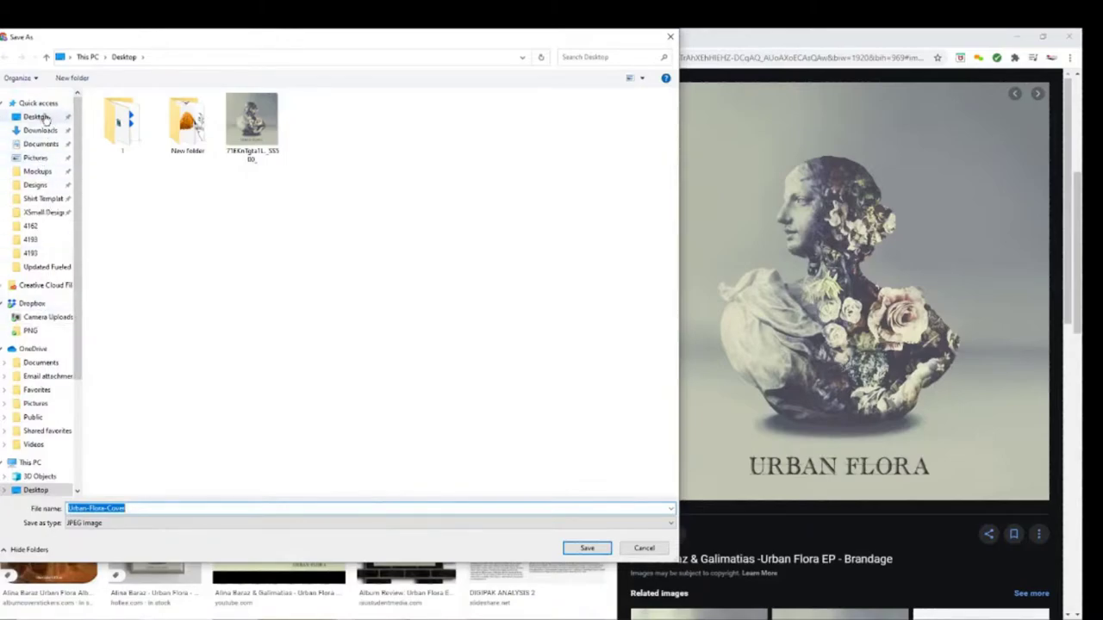
click(42, 120)
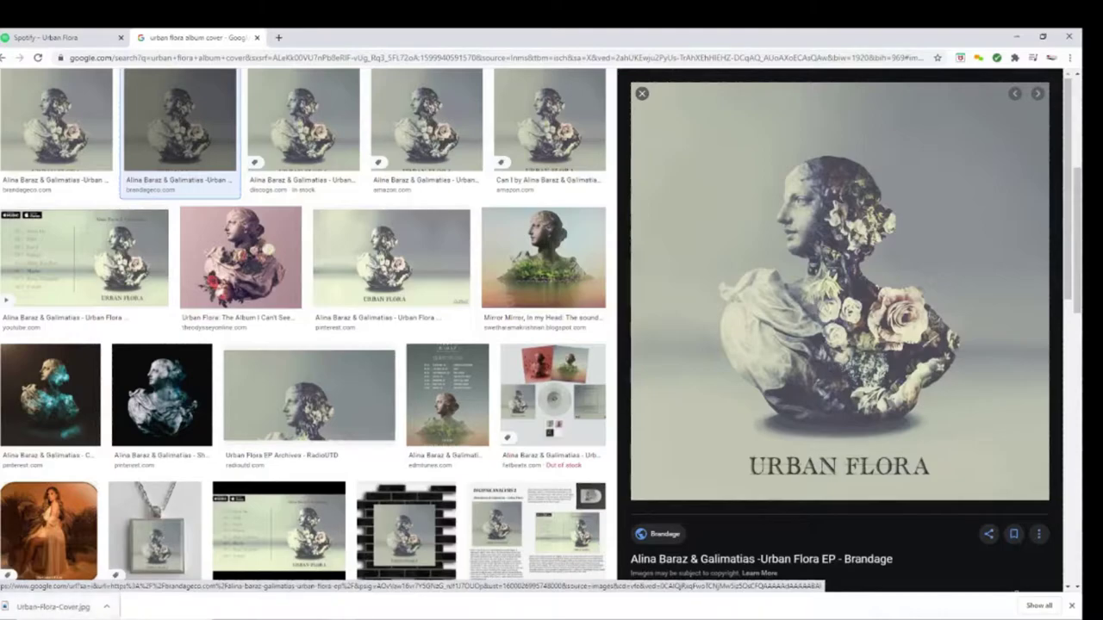
drag(42, 607, 377, 579)
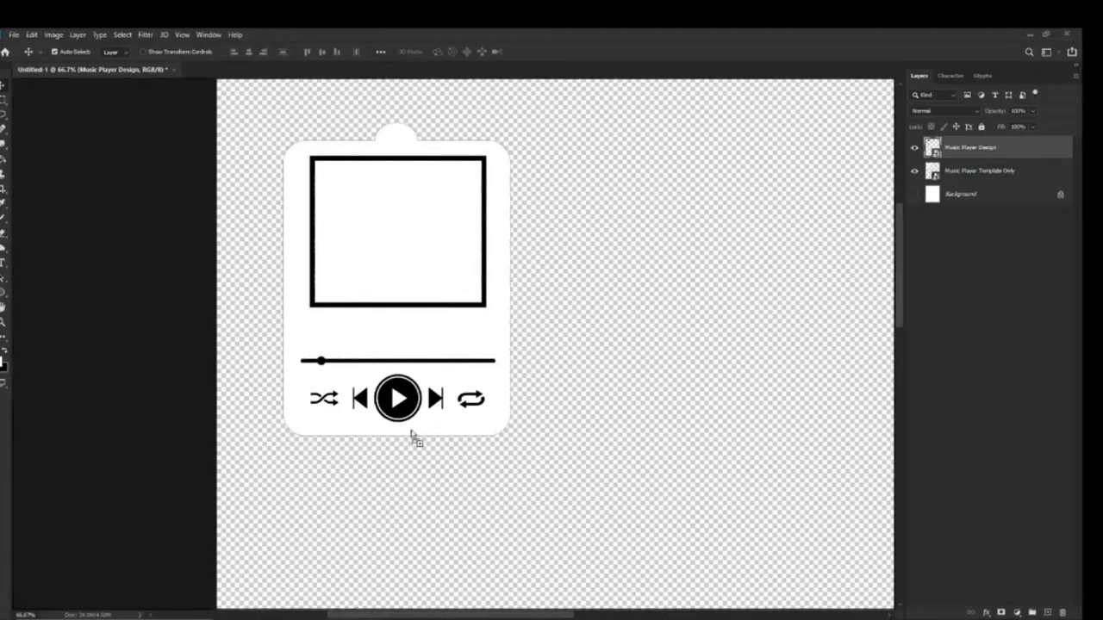
drag(427, 410, 421, 405)
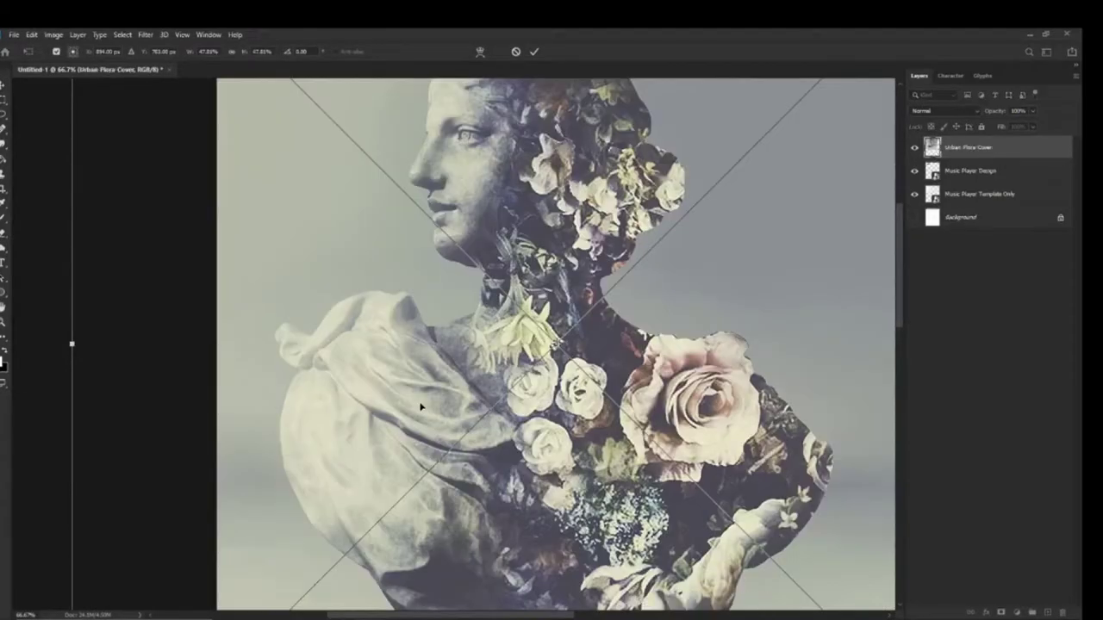
key(ctrl+minus)
key(ctrl+minus)
key(ctrl+minus)
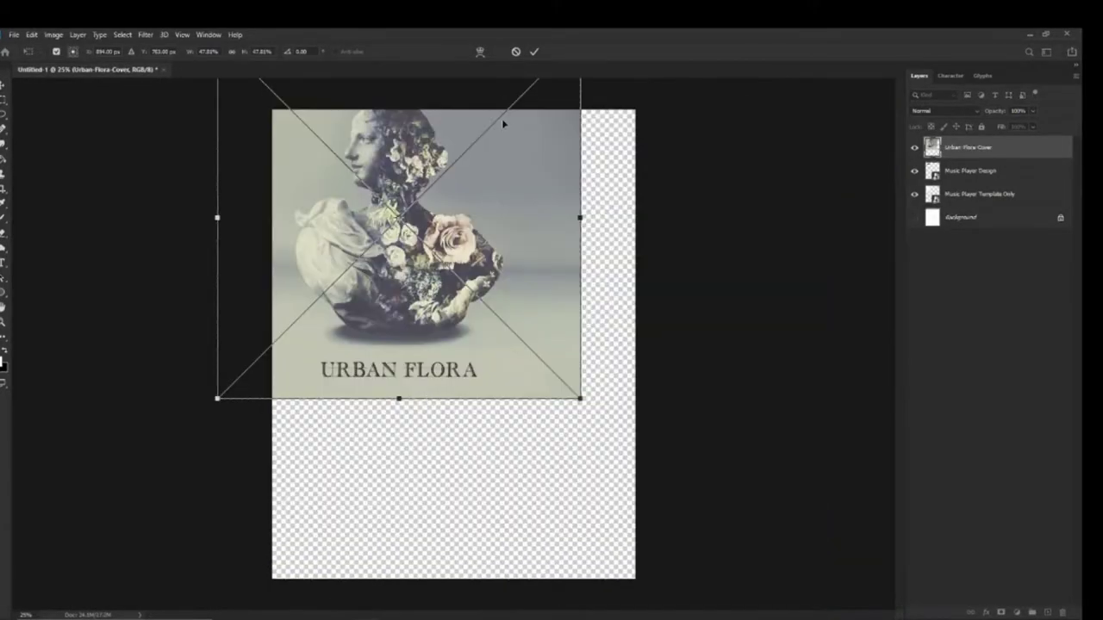
click(515, 52)
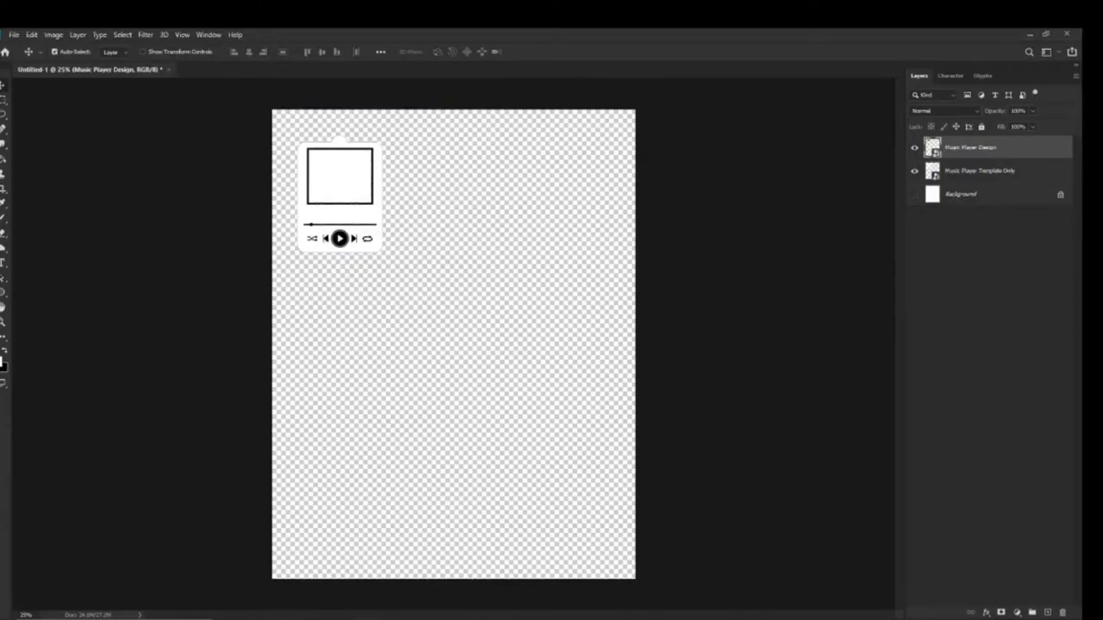
Place the Urban-Flora-Cover image from the Desktop folder into the music player document as a new layer at its default size.
key(alt+Tab)
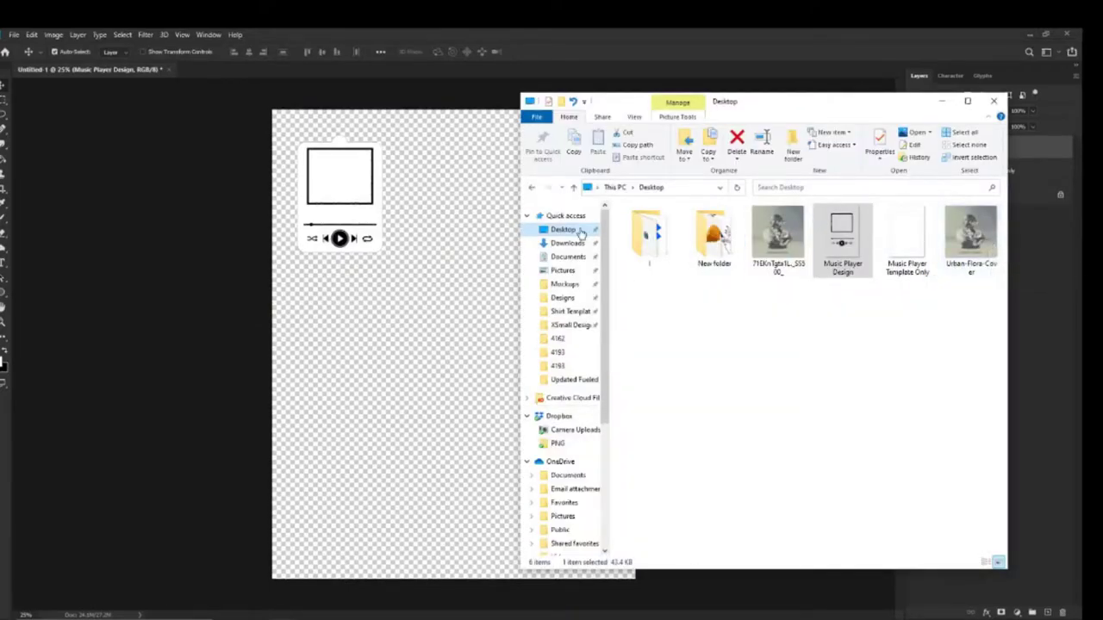
click(971, 237)
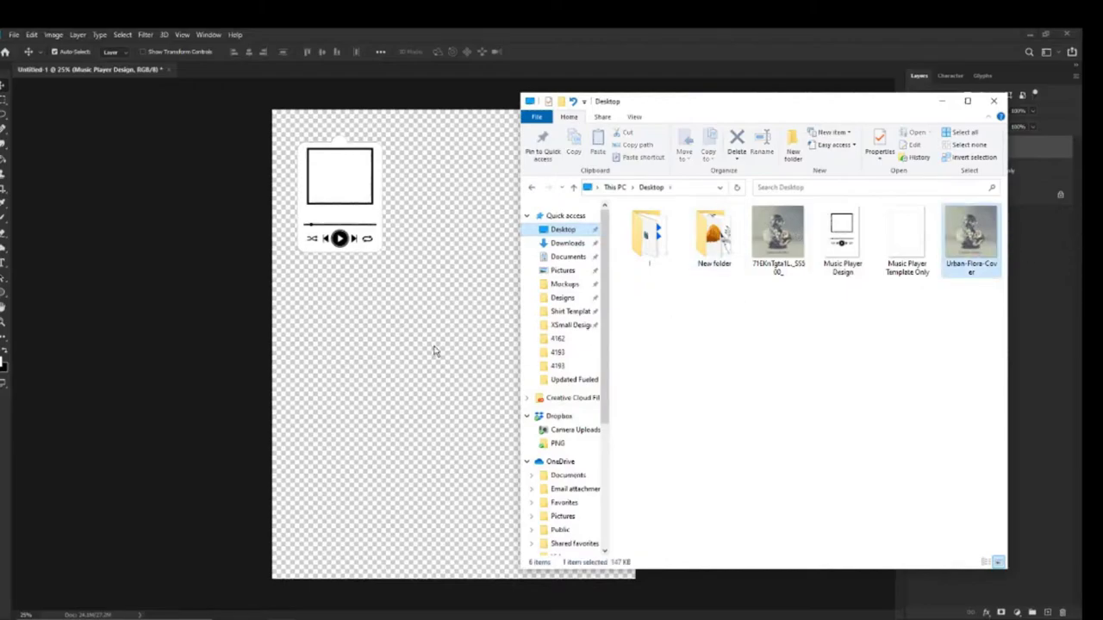
drag(434, 351, 434, 345)
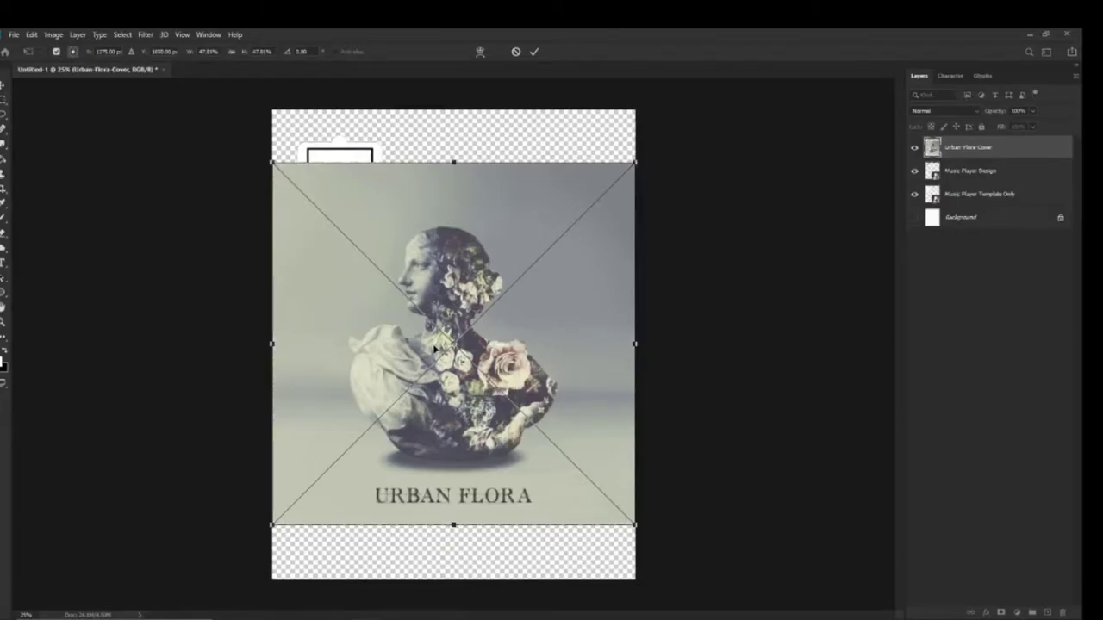
key(Return)
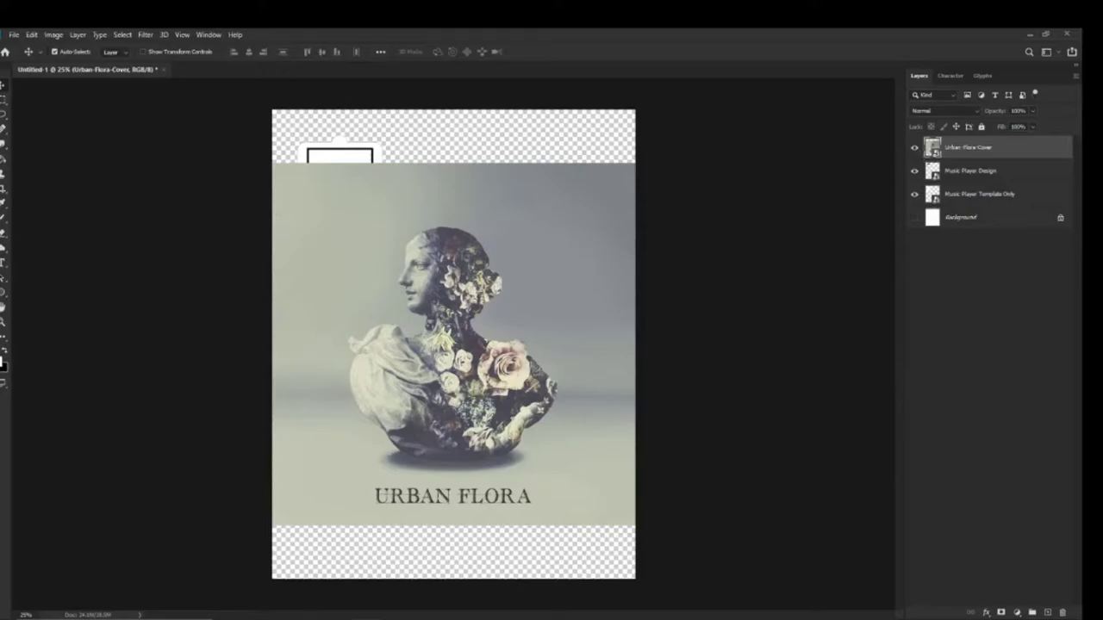
Switch to the browser, dismiss the image search prompt and reopen the Urban Flora album from Spotify's recently played albums.
click(341, 576)
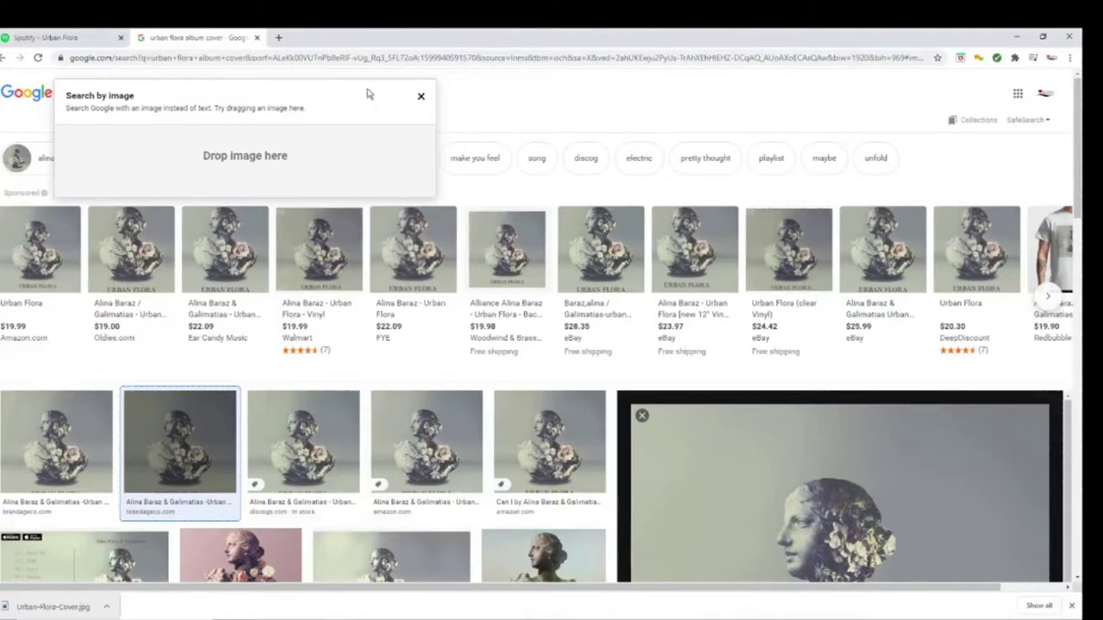
click(421, 97)
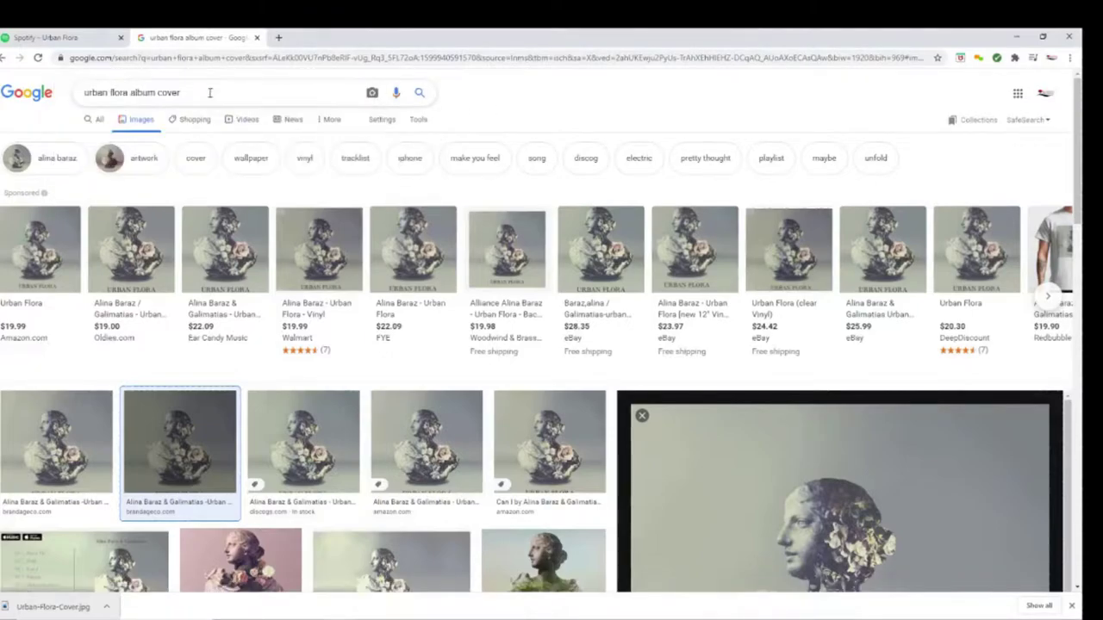
click(77, 37)
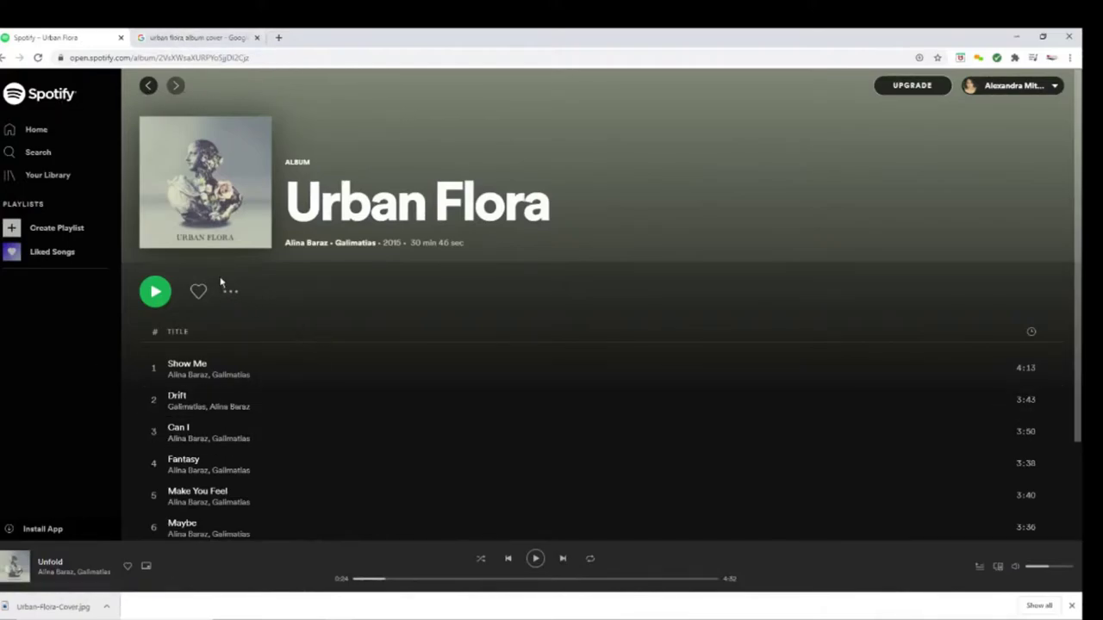
click(36, 129)
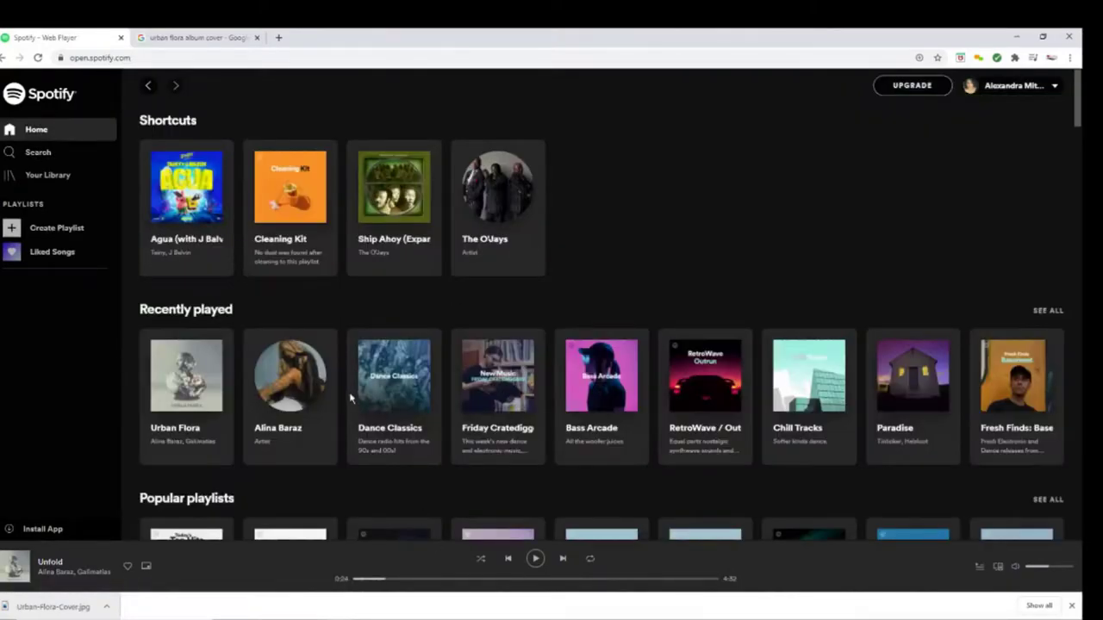
click(191, 381)
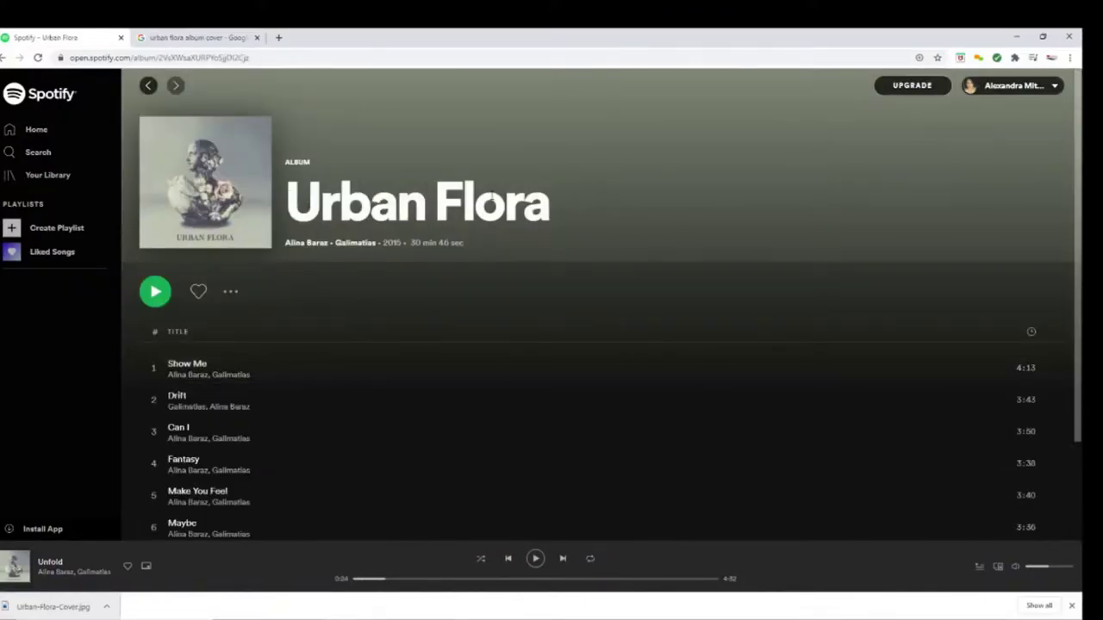
Copy the album link of Urban Flora on Spotify.
click(233, 292)
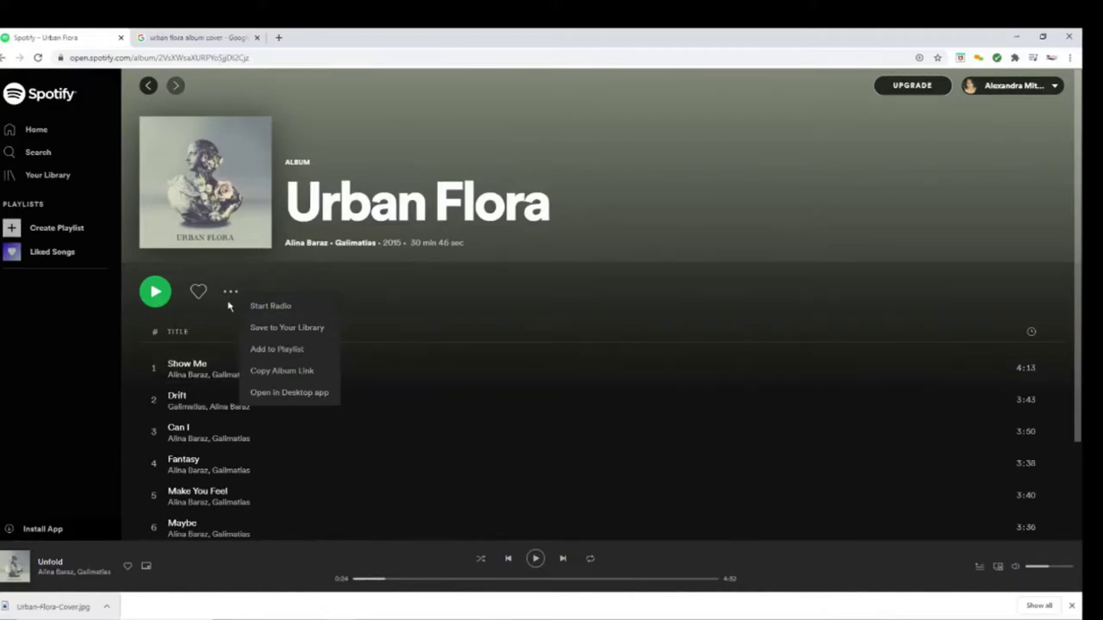
scroll(229, 310, down, 3)
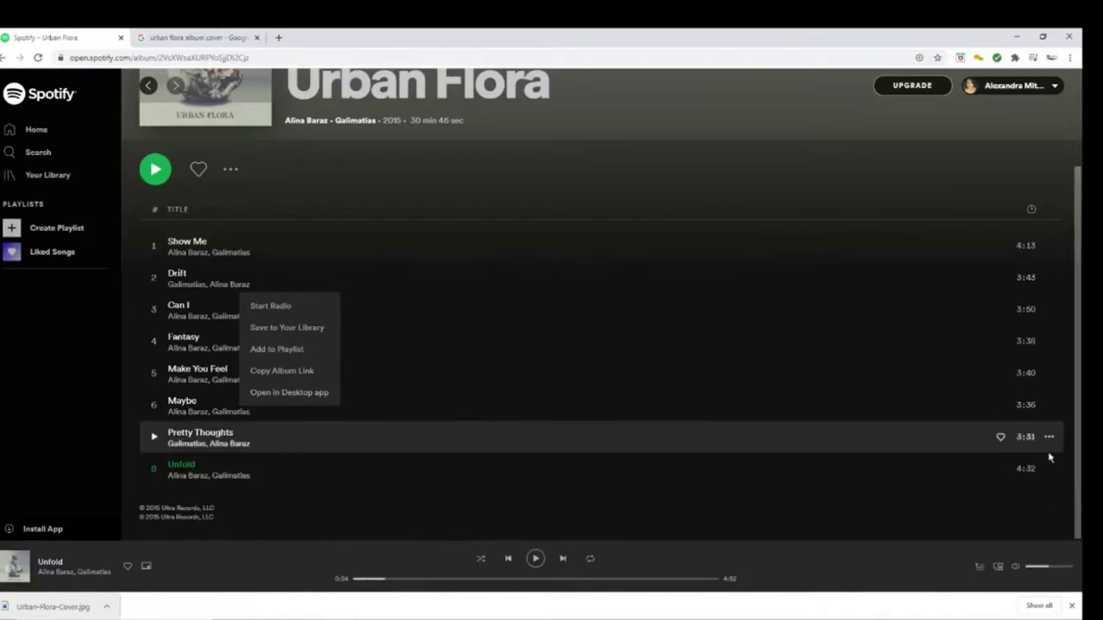
click(230, 170)
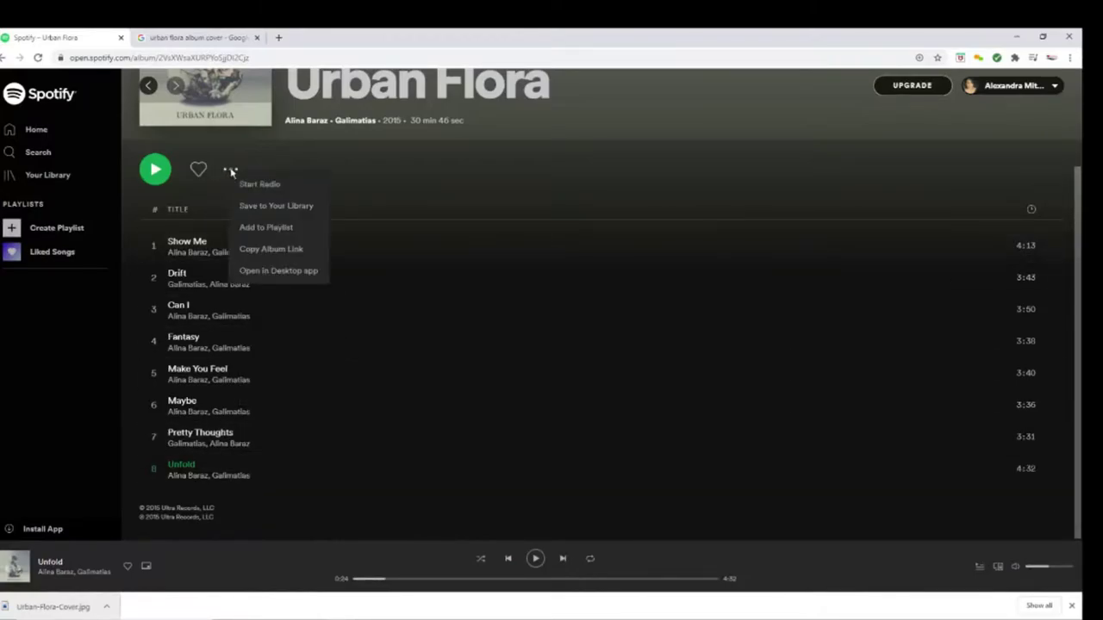
click(269, 249)
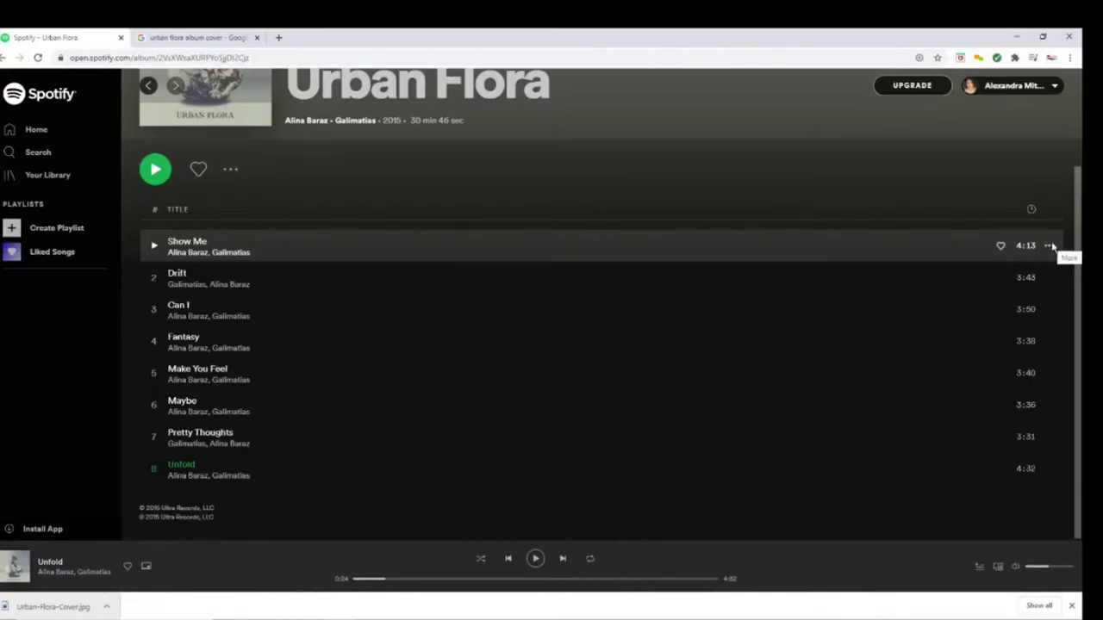
Copy the link of the song Show Me, and replace it on the clipboard with the Urban Flora album link.
click(1050, 247)
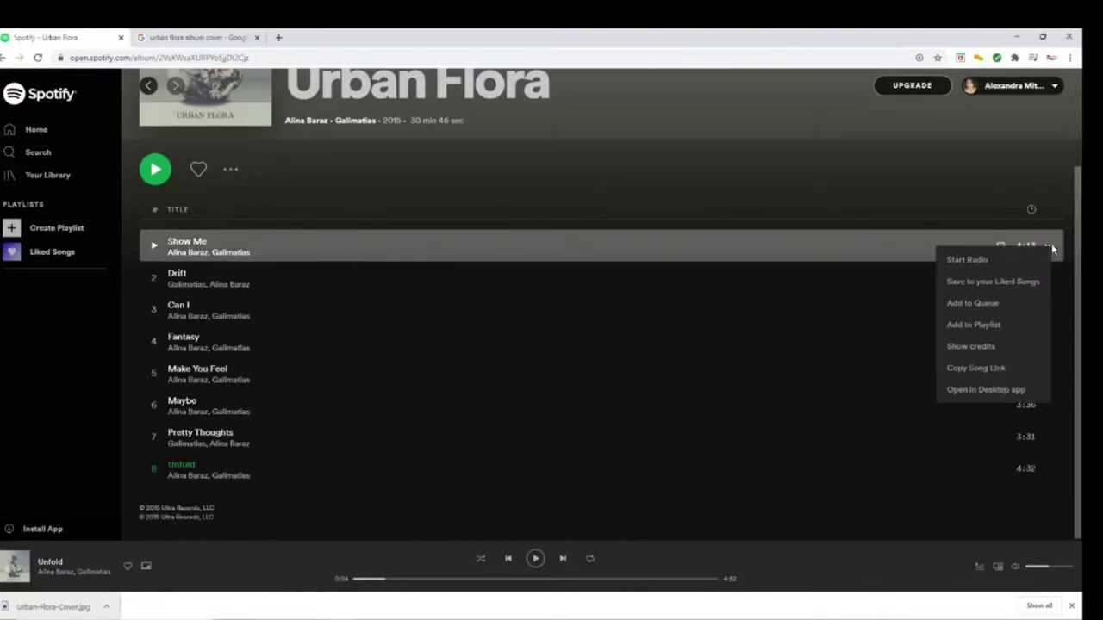
click(989, 369)
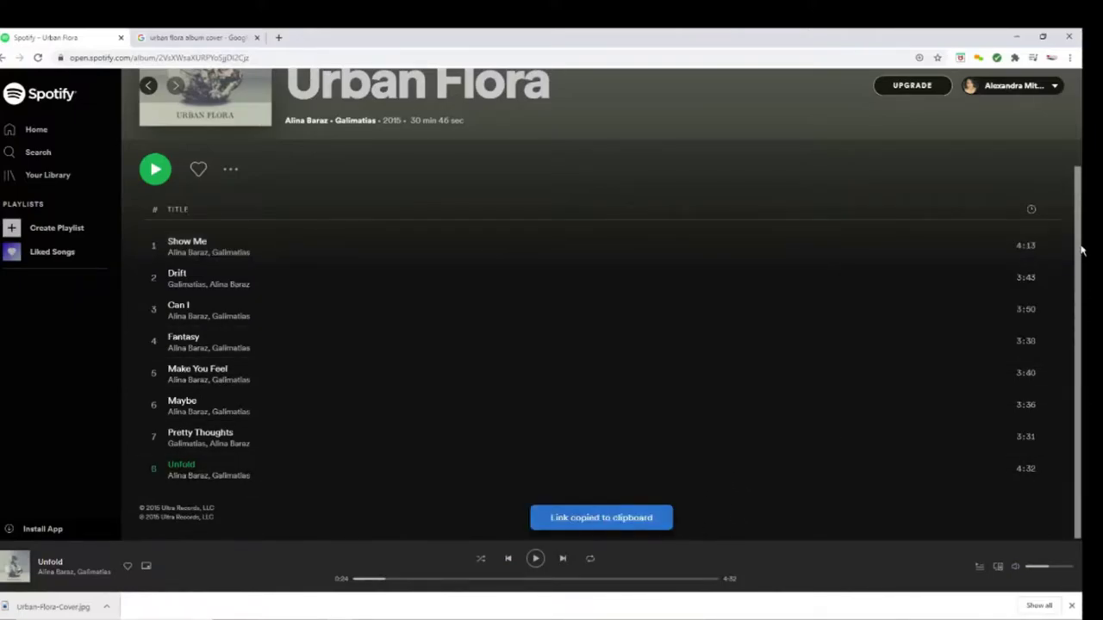
click(235, 168)
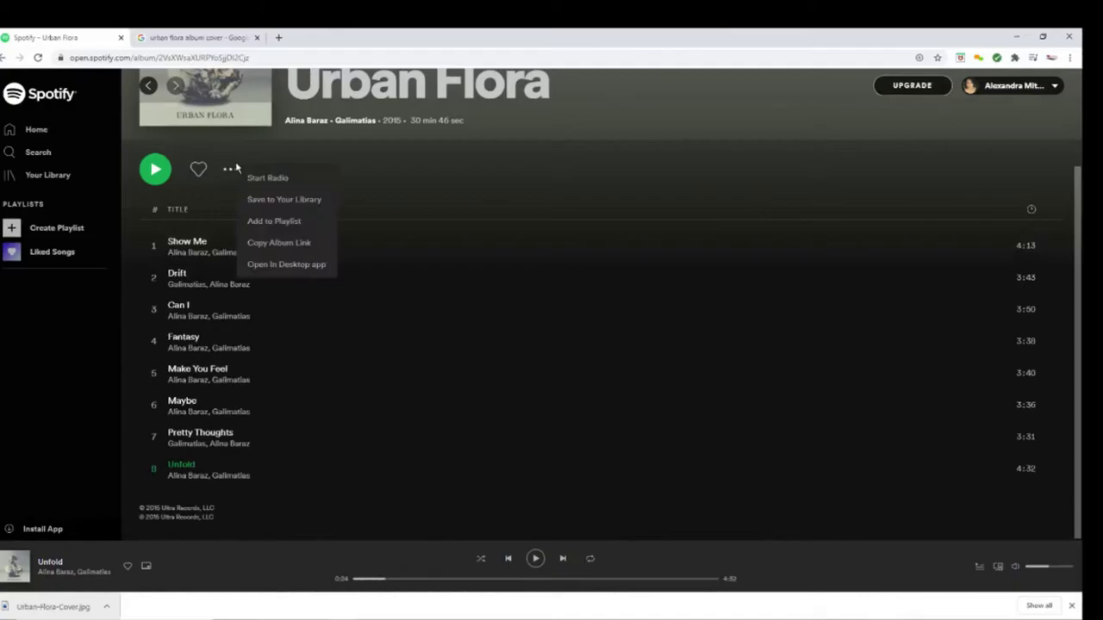
click(251, 251)
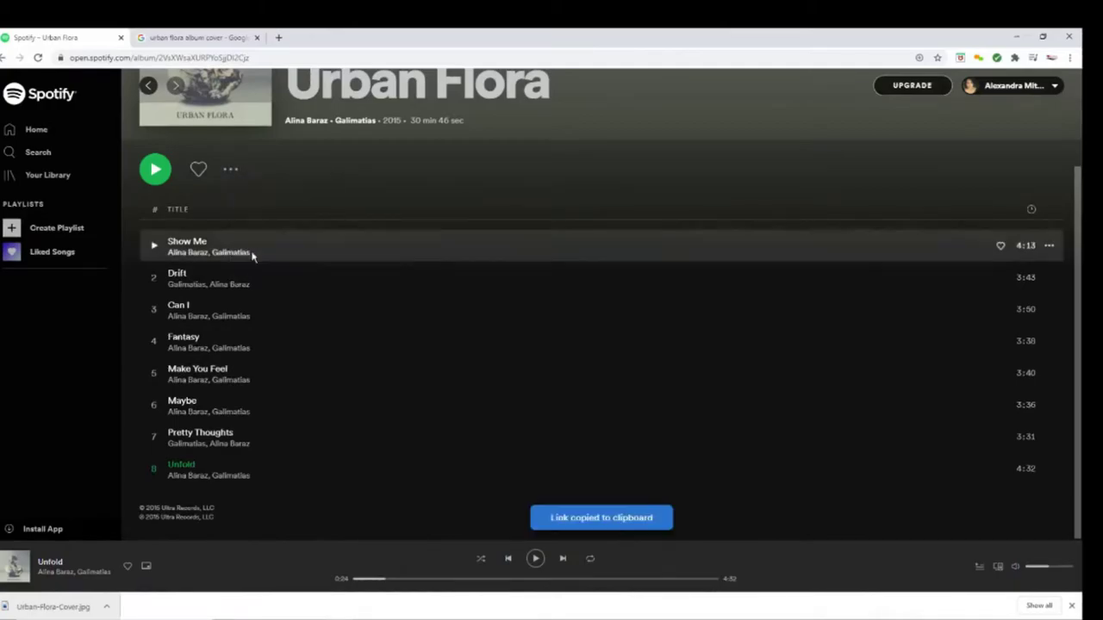
Search Google for "spotify codes" and open the spotifycodes.com site from the web results.
click(194, 37)
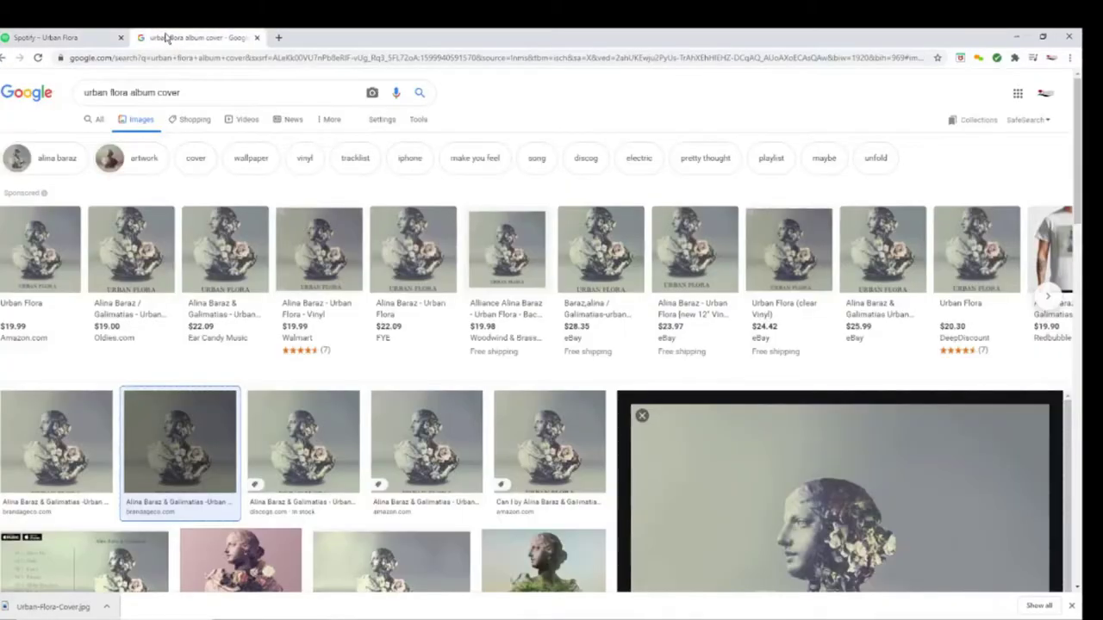
triple_click(202, 91)
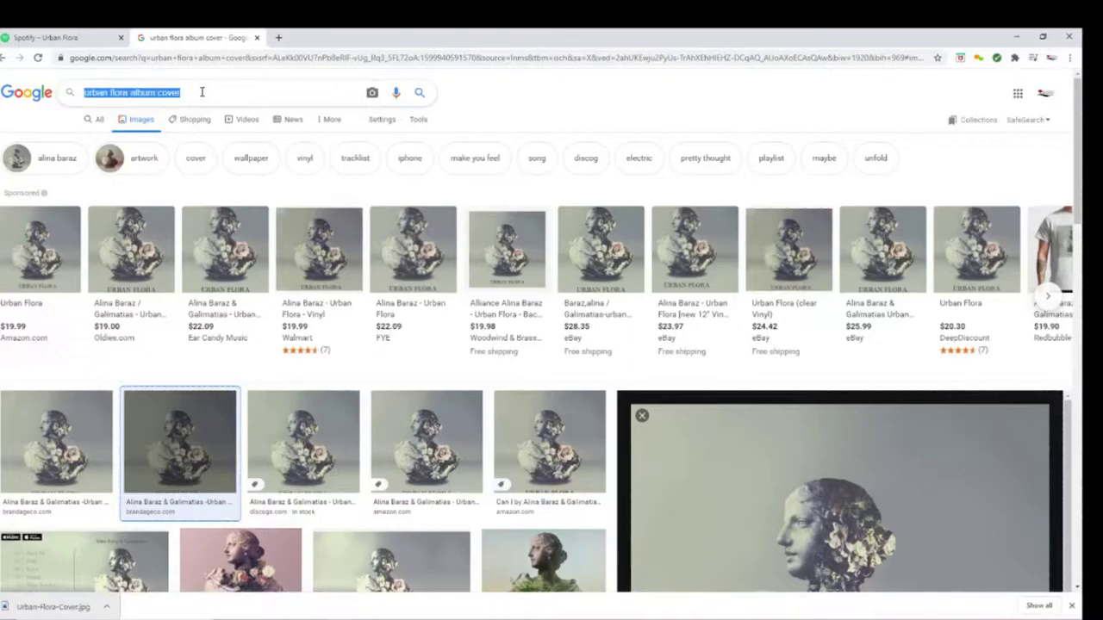
text(spotify)
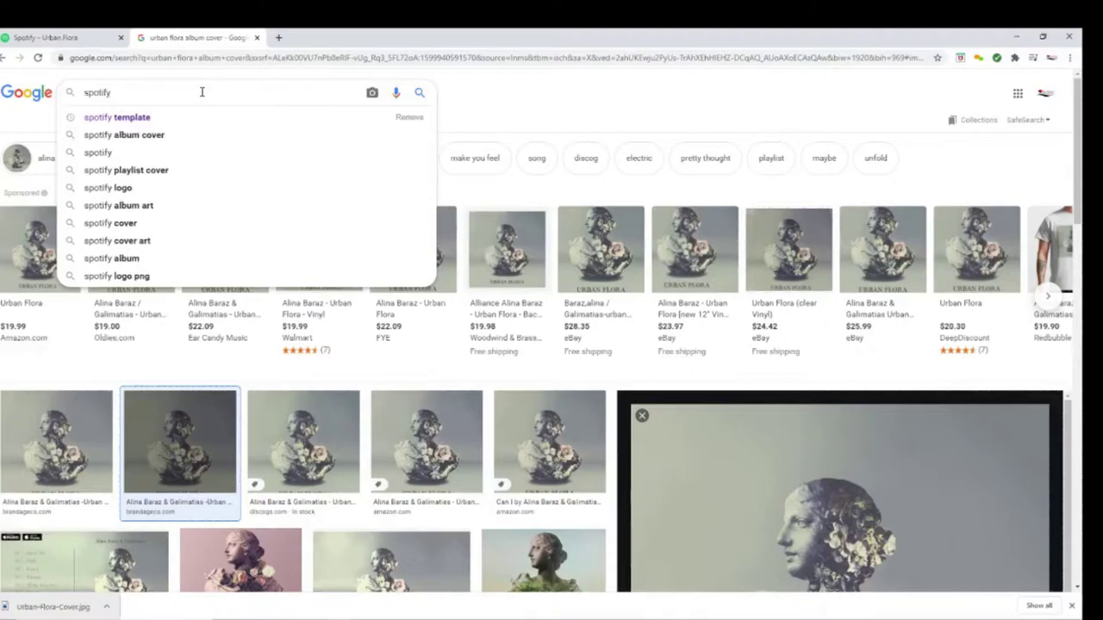
text( codes)
key(Return)
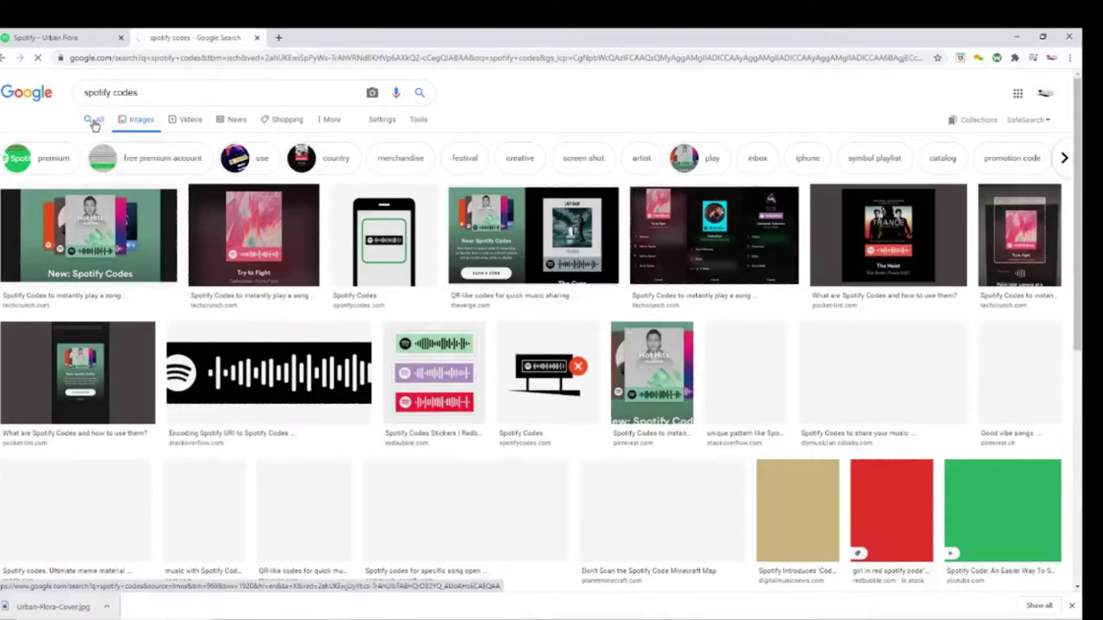
click(95, 125)
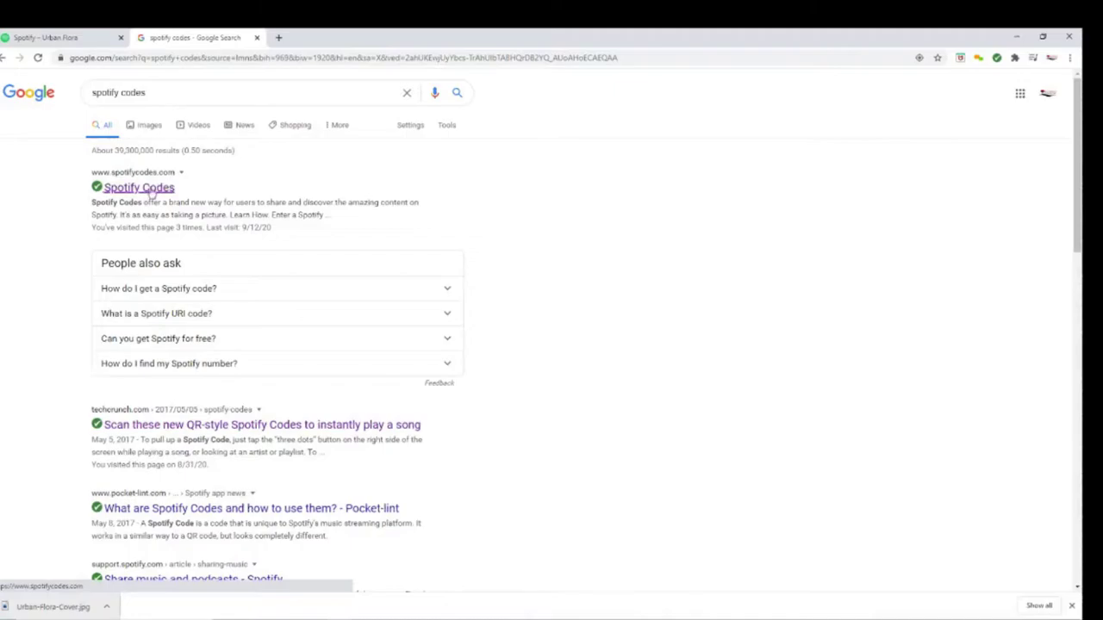
click(118, 191)
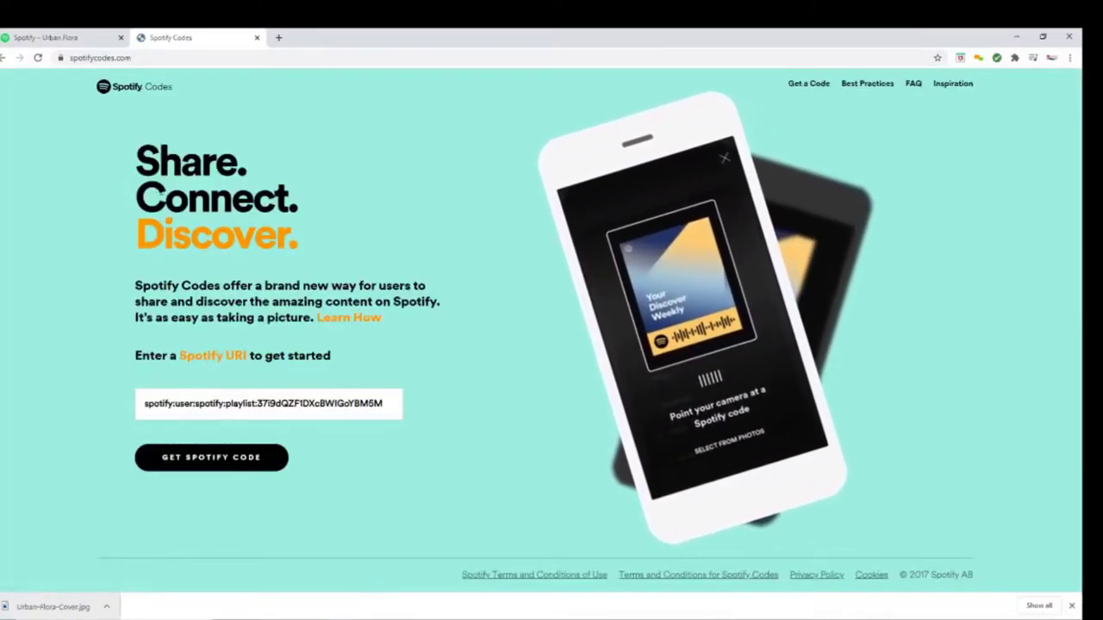
Replace the sample Spotify URI with the copied Urban Flora album link and generate the album's Spotify code.
triple_click(172, 405)
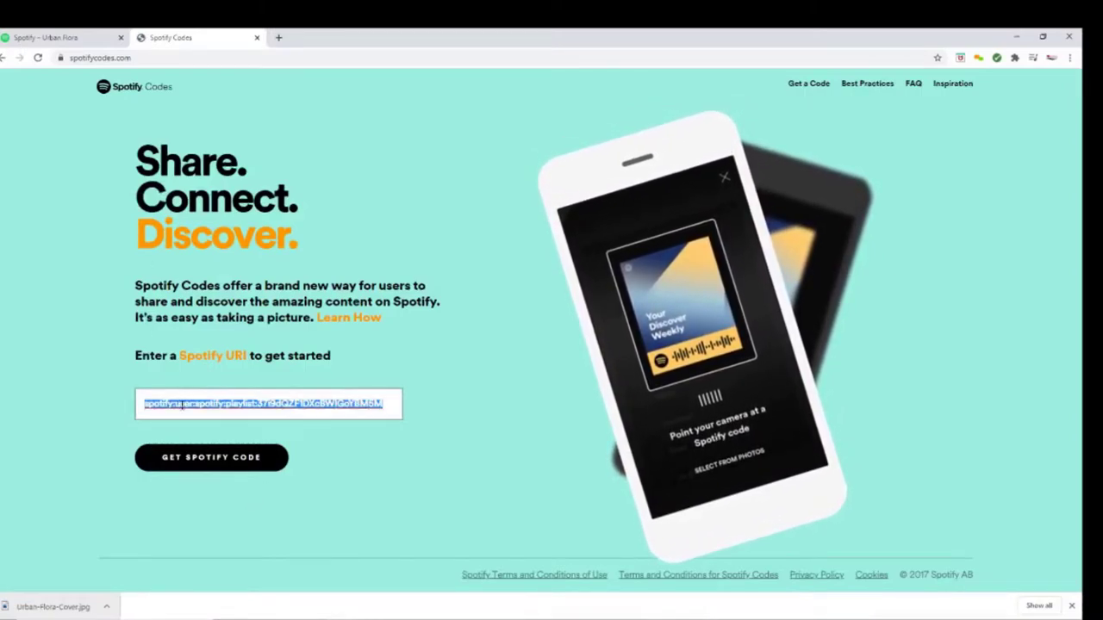
right_click(181, 405)
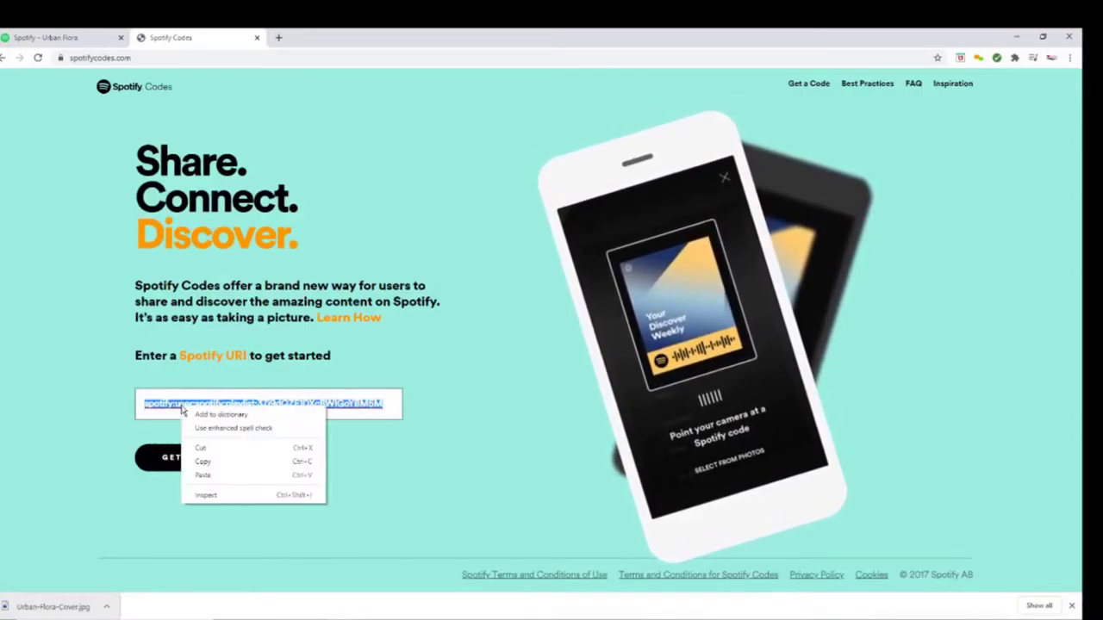
click(219, 475)
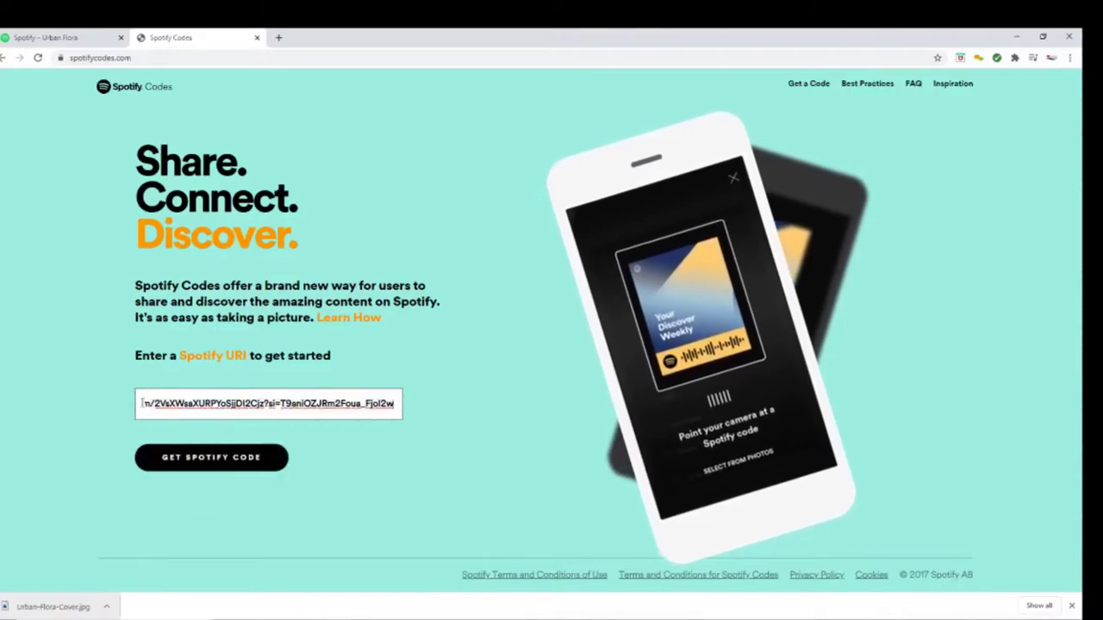
click(52, 38)
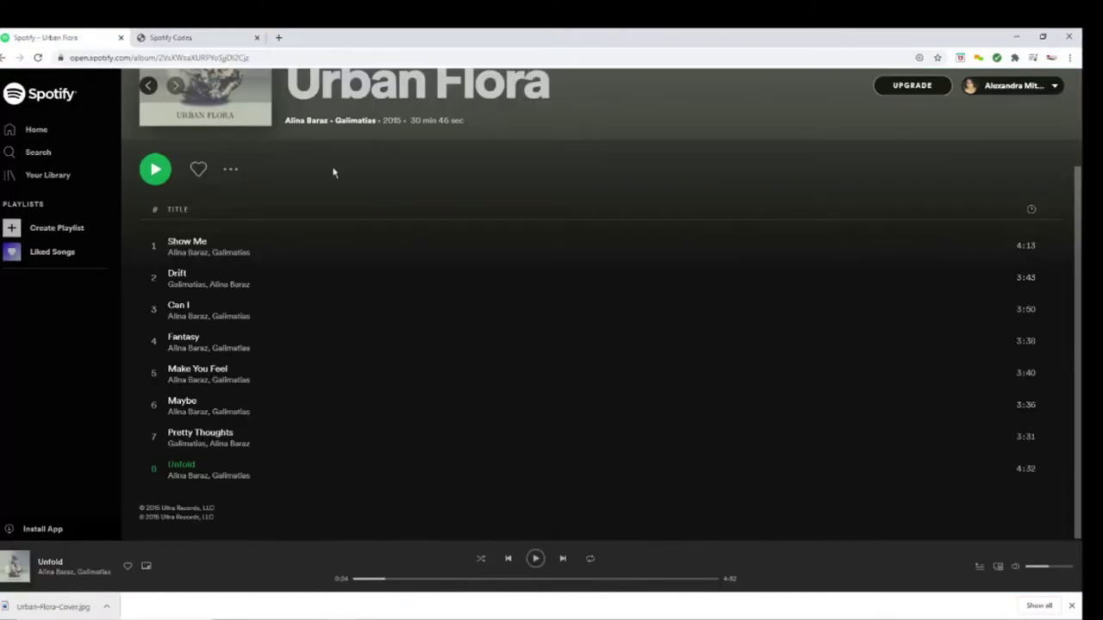
click(225, 170)
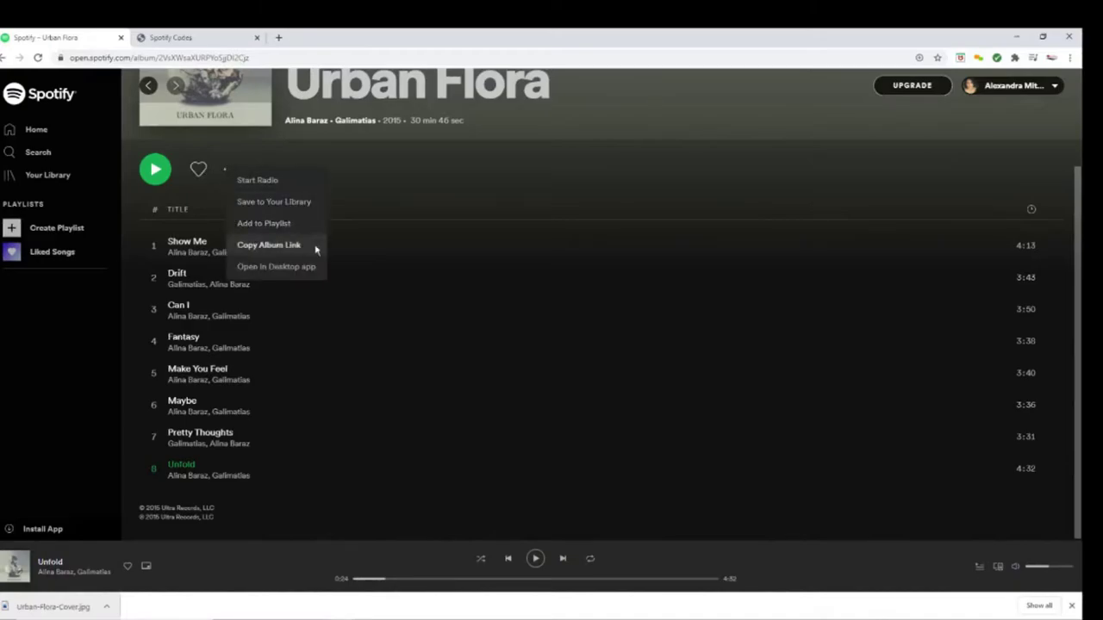
click(160, 38)
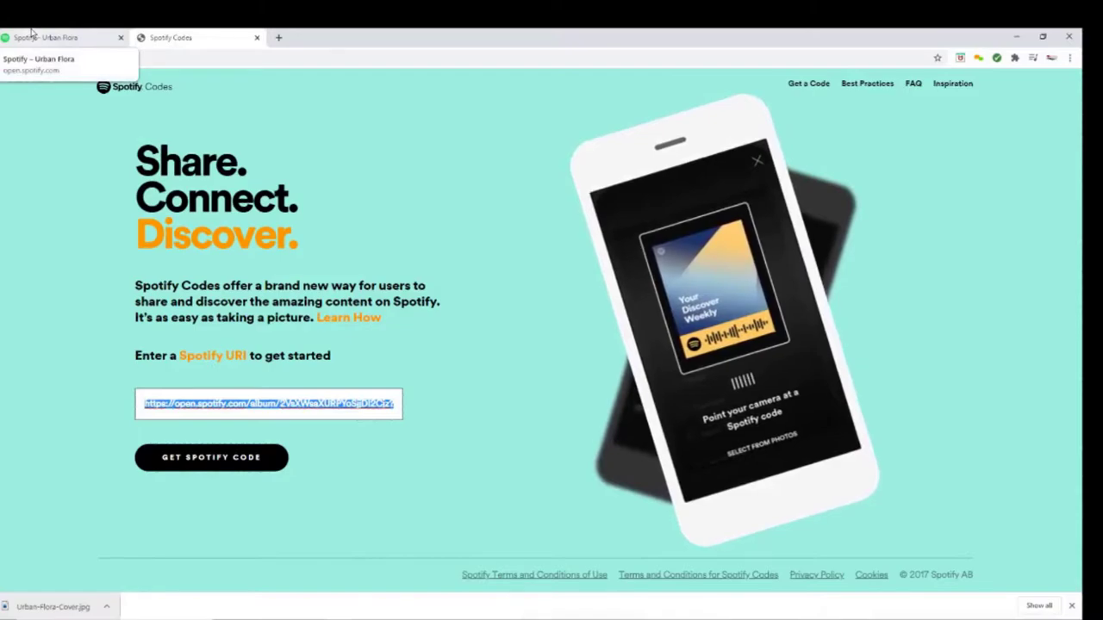
click(237, 457)
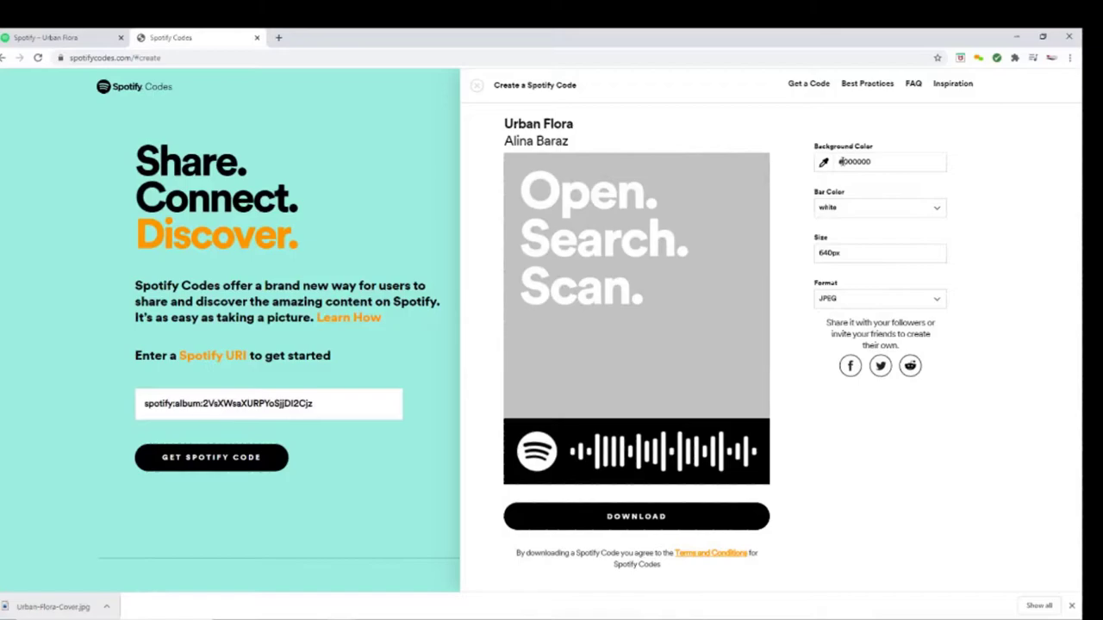
Set the Spotify code's background color to #FFFFFF and its bar color to black.
drag(845, 162, 876, 163)
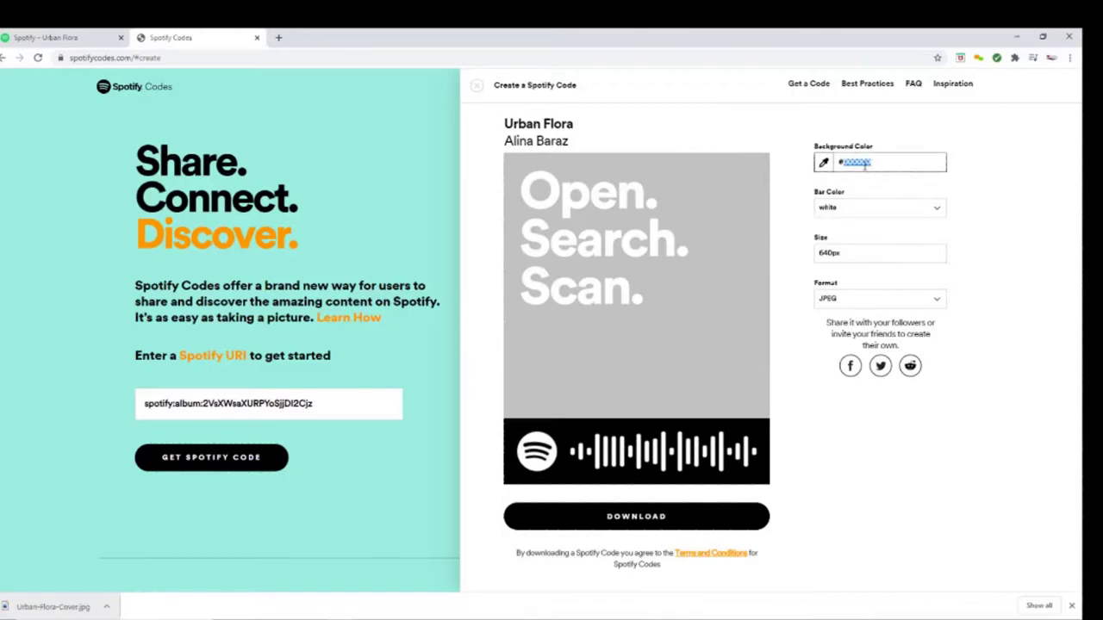
text(ffffff)
key(ctrl+a)
click(870, 215)
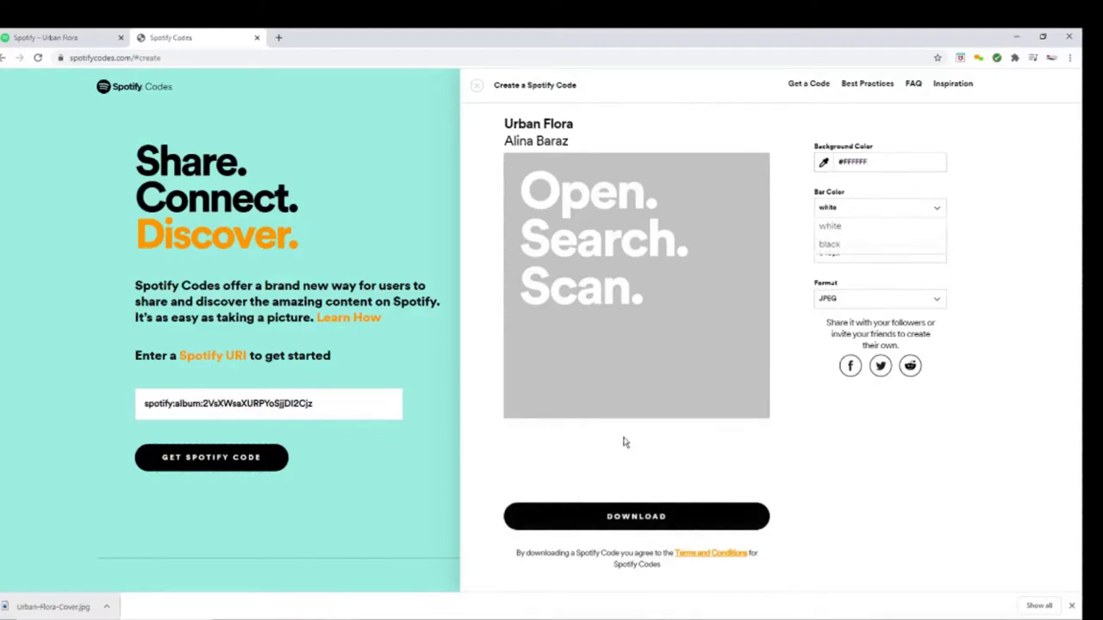
click(832, 247)
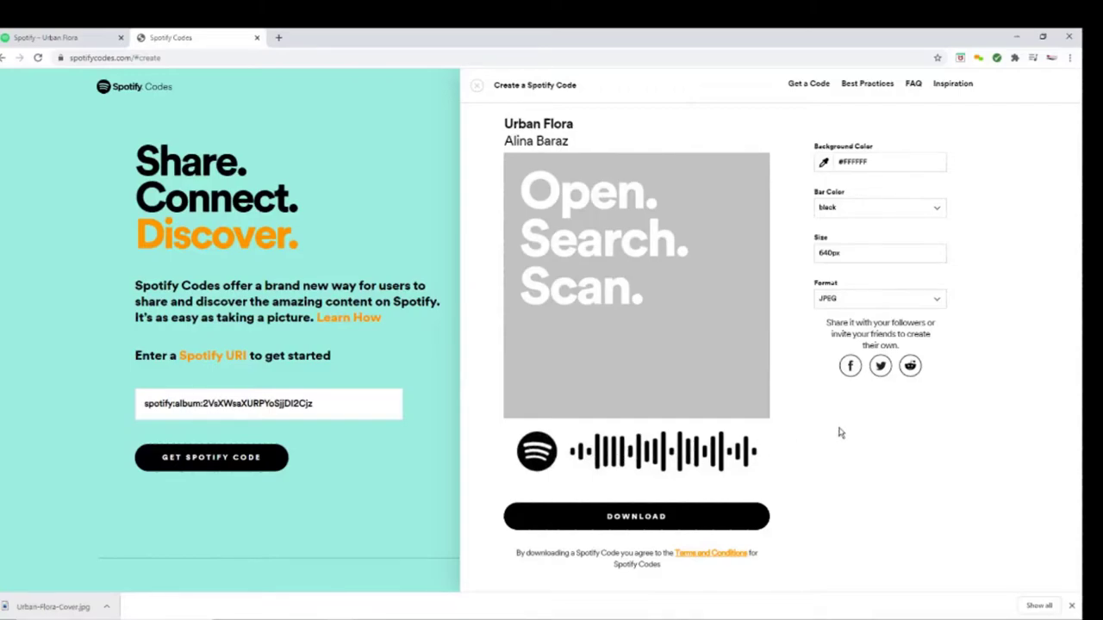
Set the Spotify code's background color to #000000 and its bar color to white.
drag(844, 164, 891, 161)
text(000000)
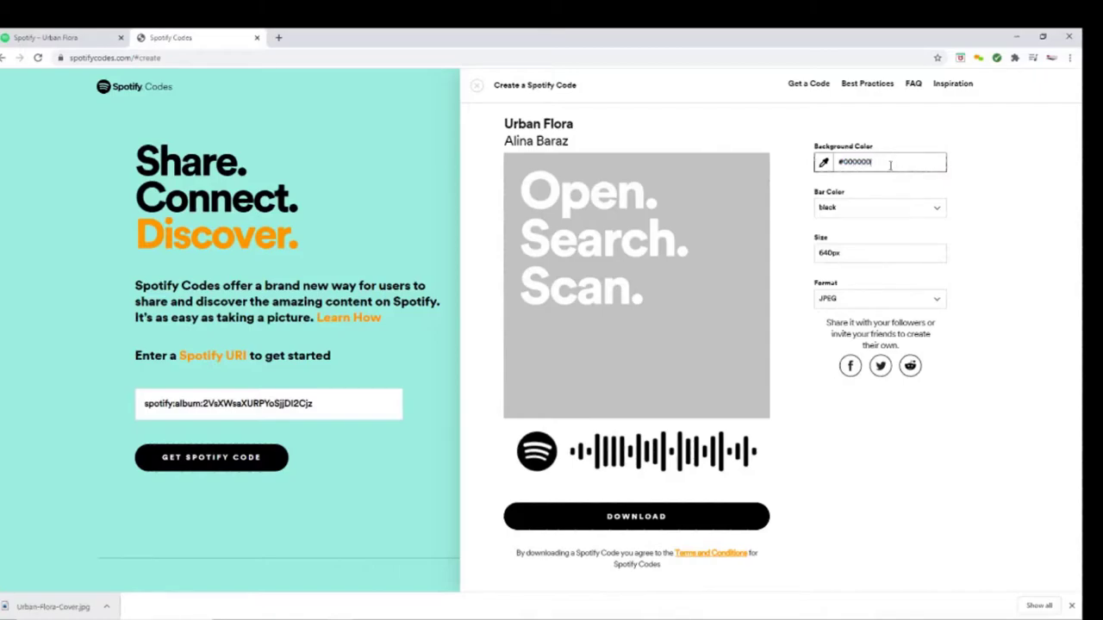
click(853, 211)
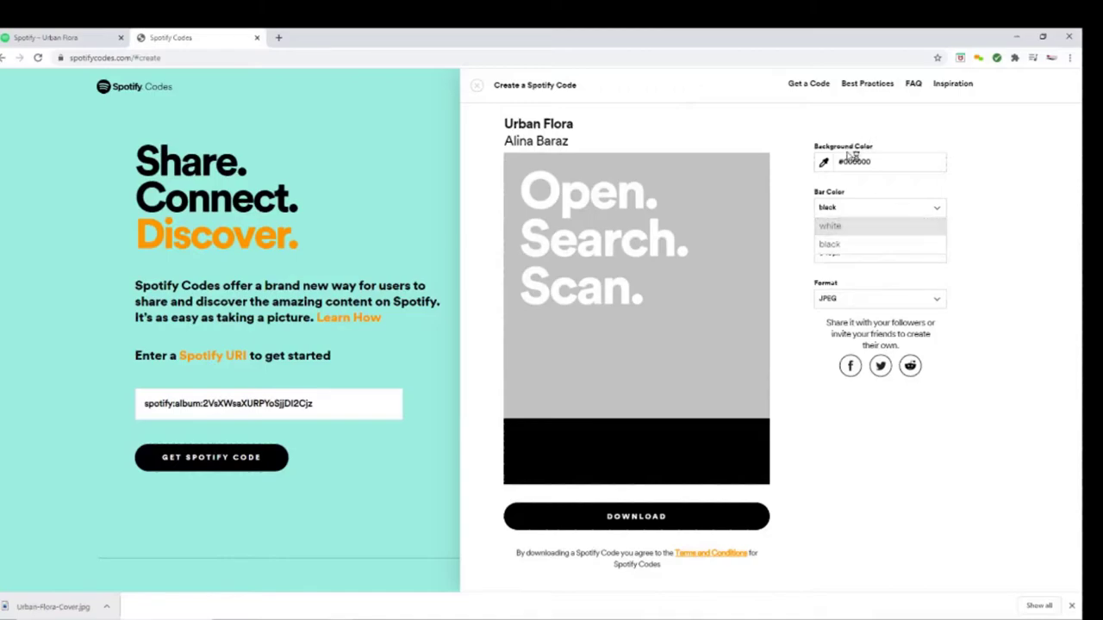
click(842, 227)
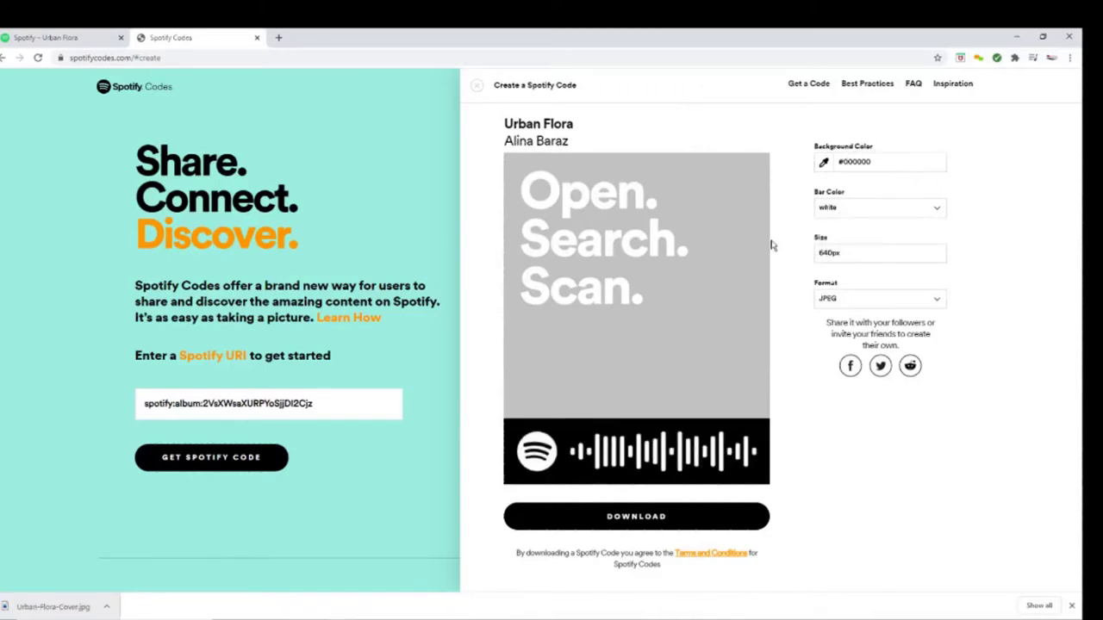
Set the code's format to PNG, download the Spotify code, and close the image preview that opens.
click(868, 252)
click(878, 306)
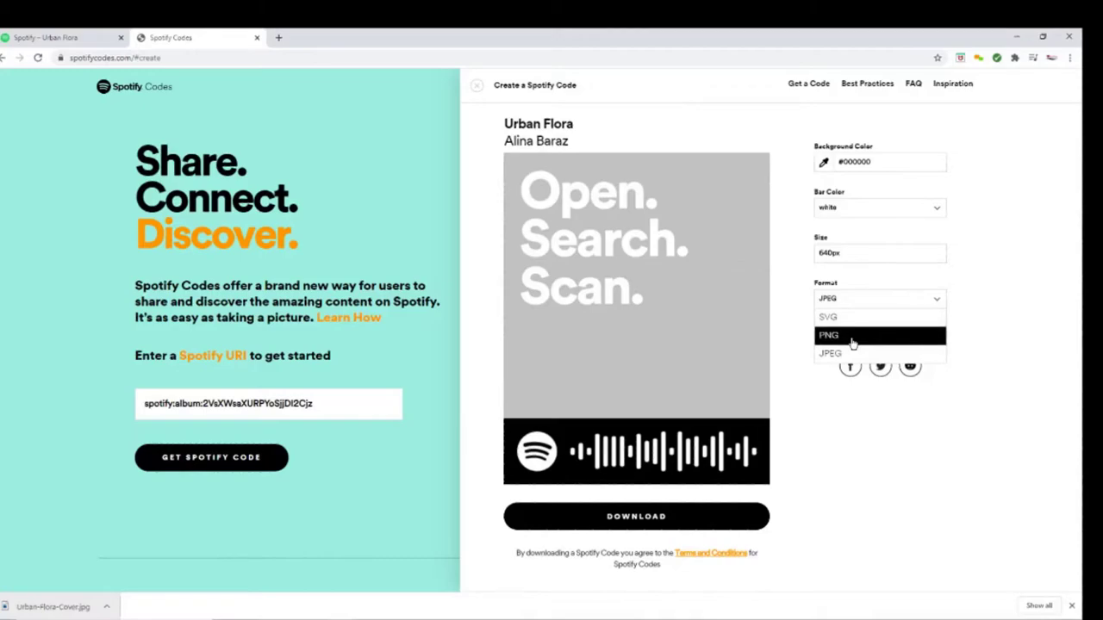
click(852, 343)
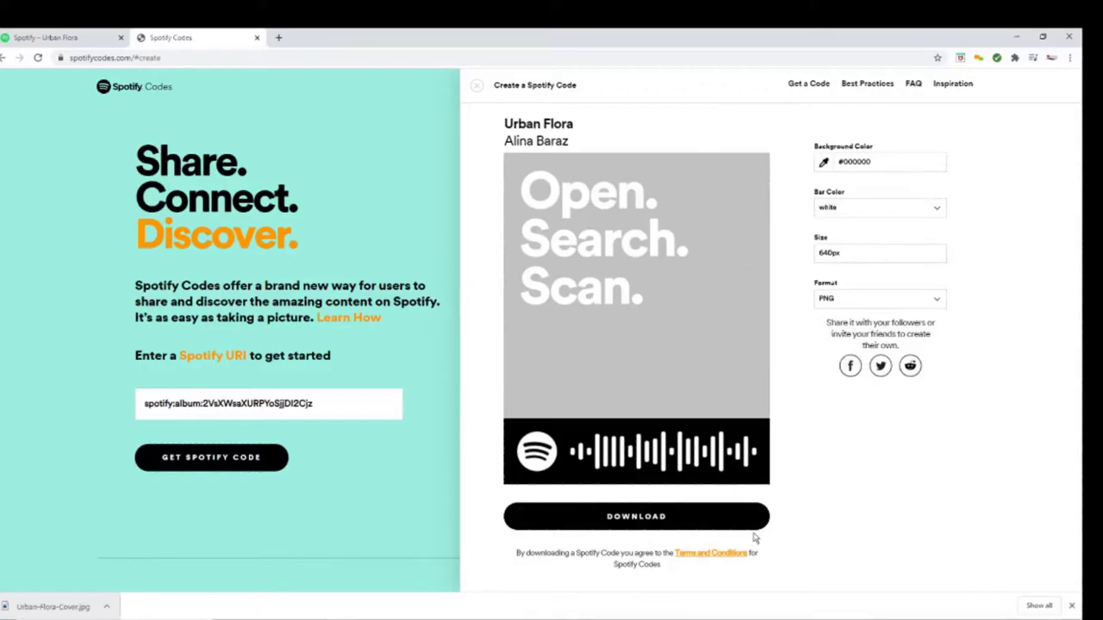
click(639, 526)
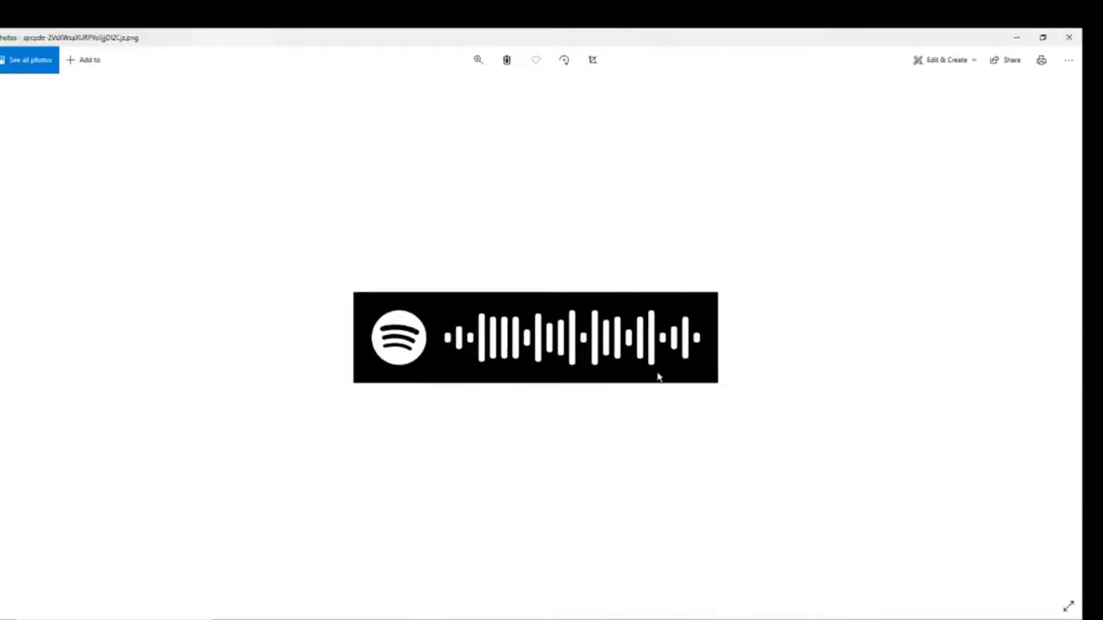
click(1069, 37)
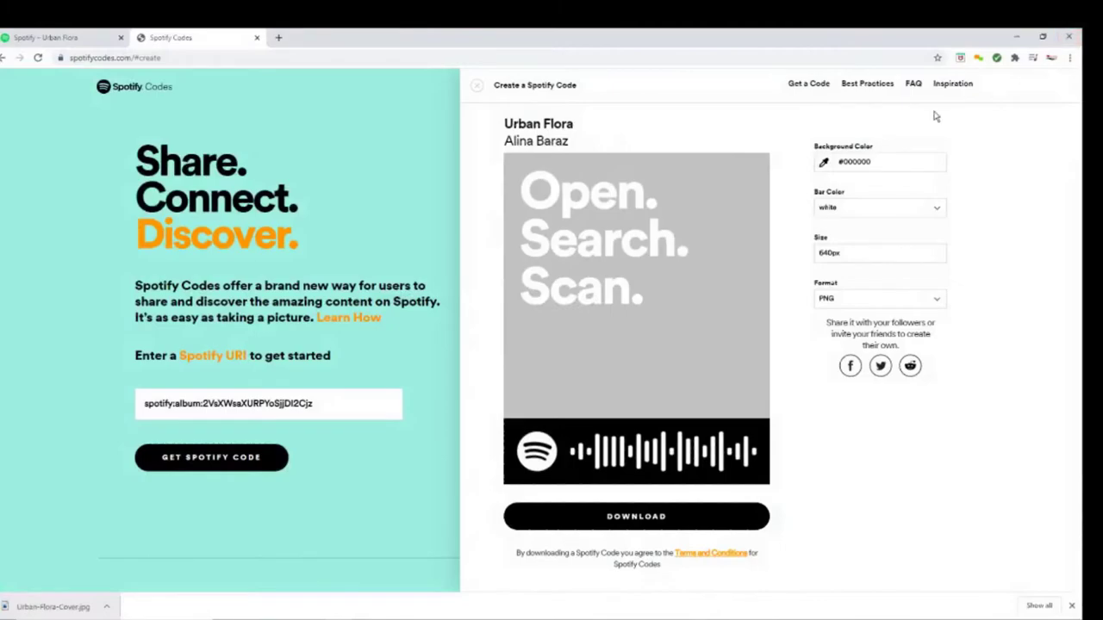
Switch to Photoshop and place the downloaded Spotify code image from the Downloads folder into the document above the album cover.
click(1015, 38)
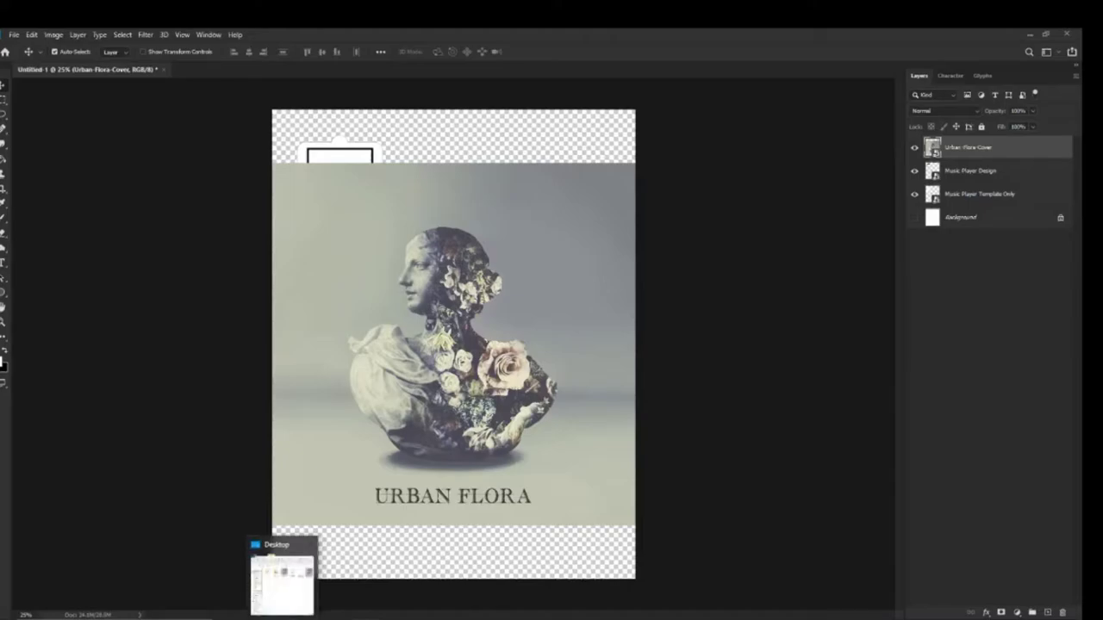
click(284, 578)
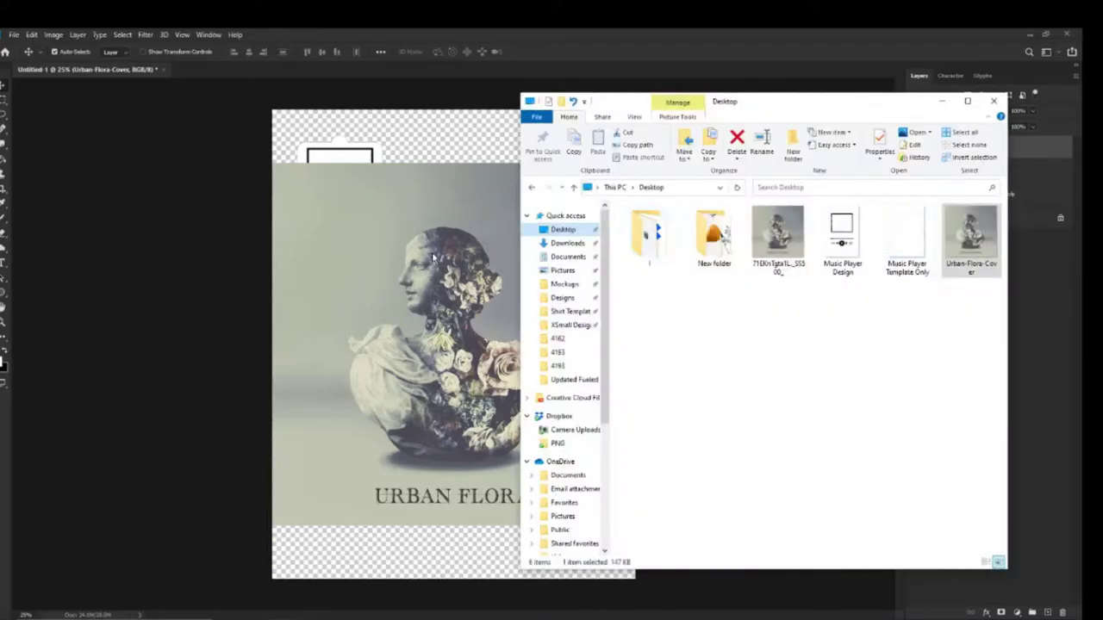
click(579, 256)
click(573, 244)
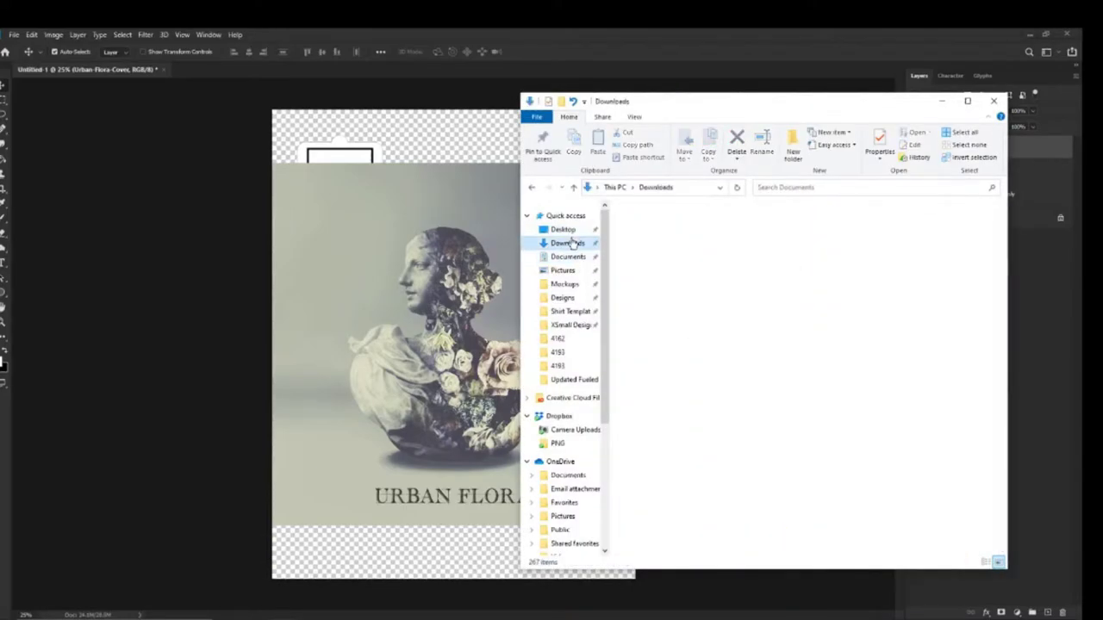
drag(649, 252, 423, 259)
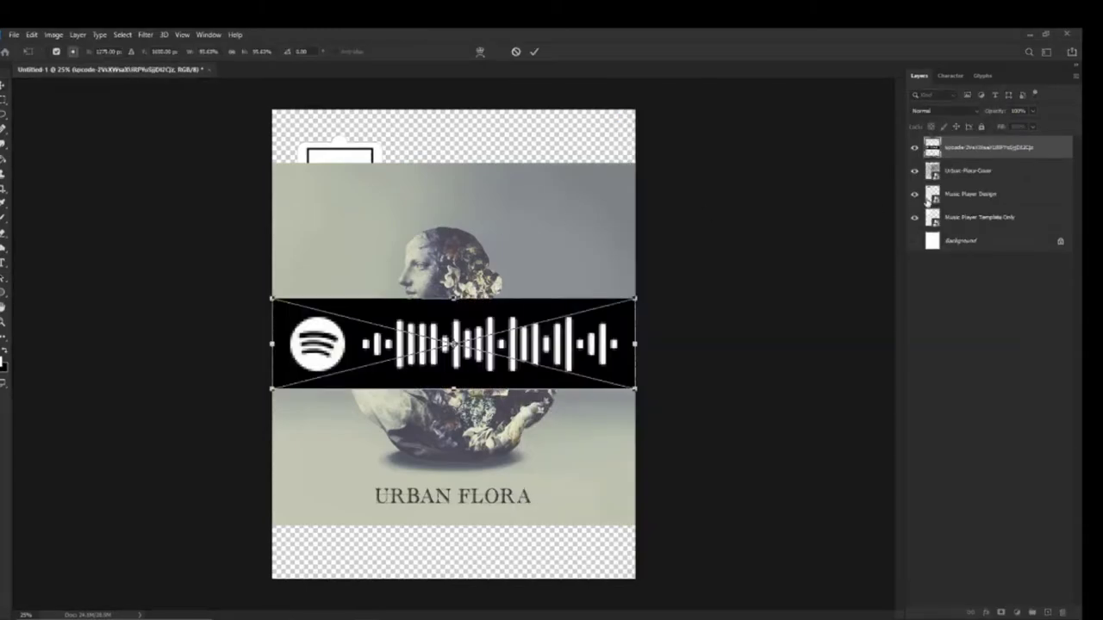
click(534, 54)
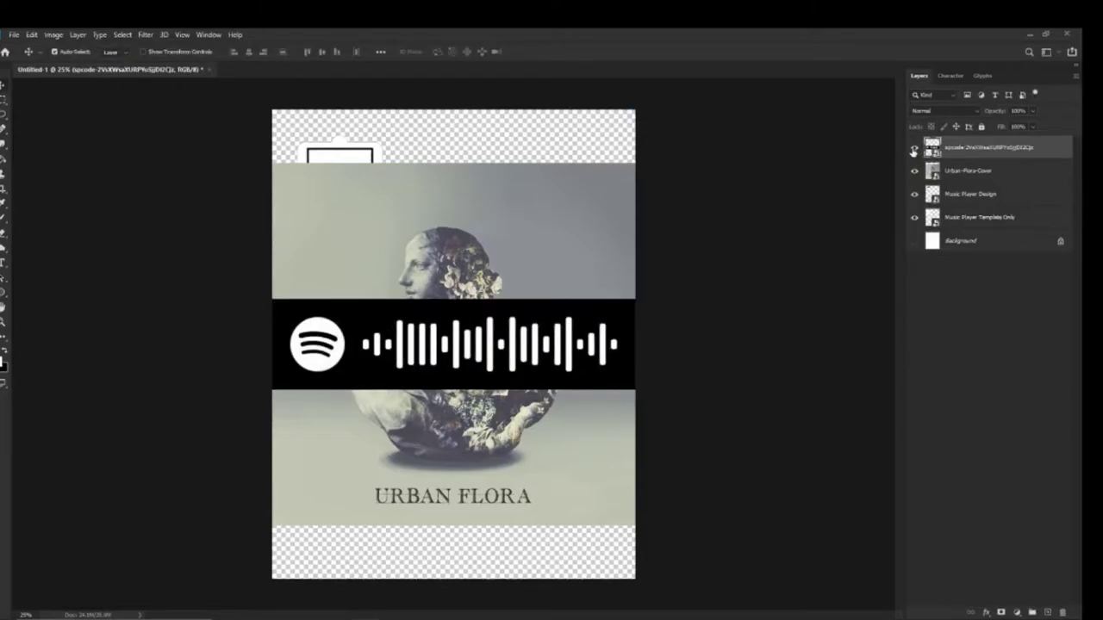
Rename the placed Spotify code layer to "code" and hide it.
double_click(973, 148)
text(S)
key(Return)
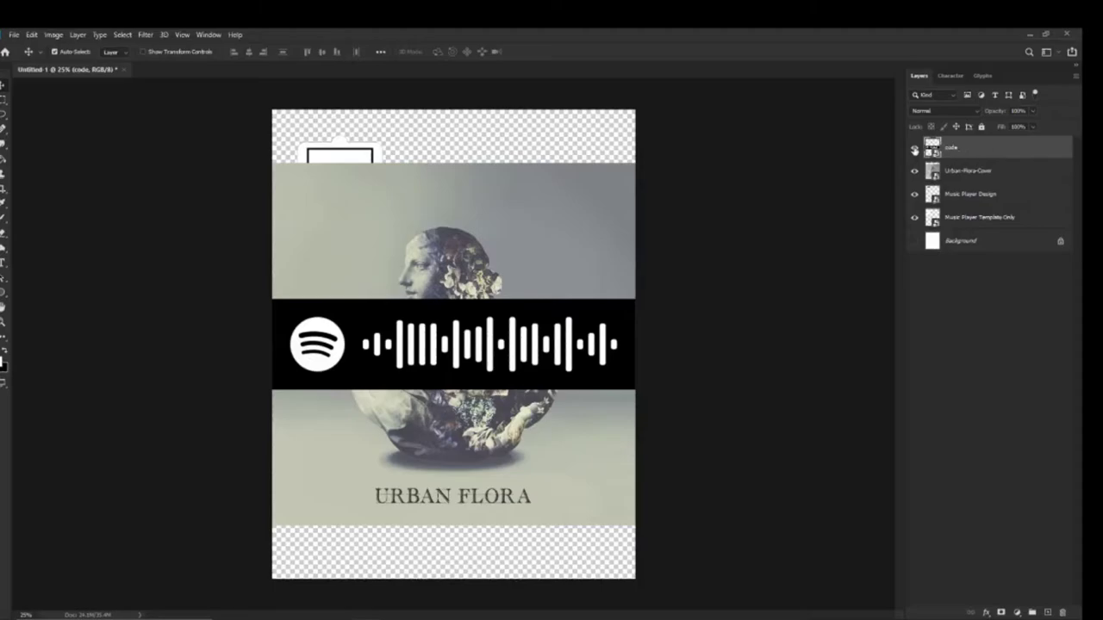
click(915, 148)
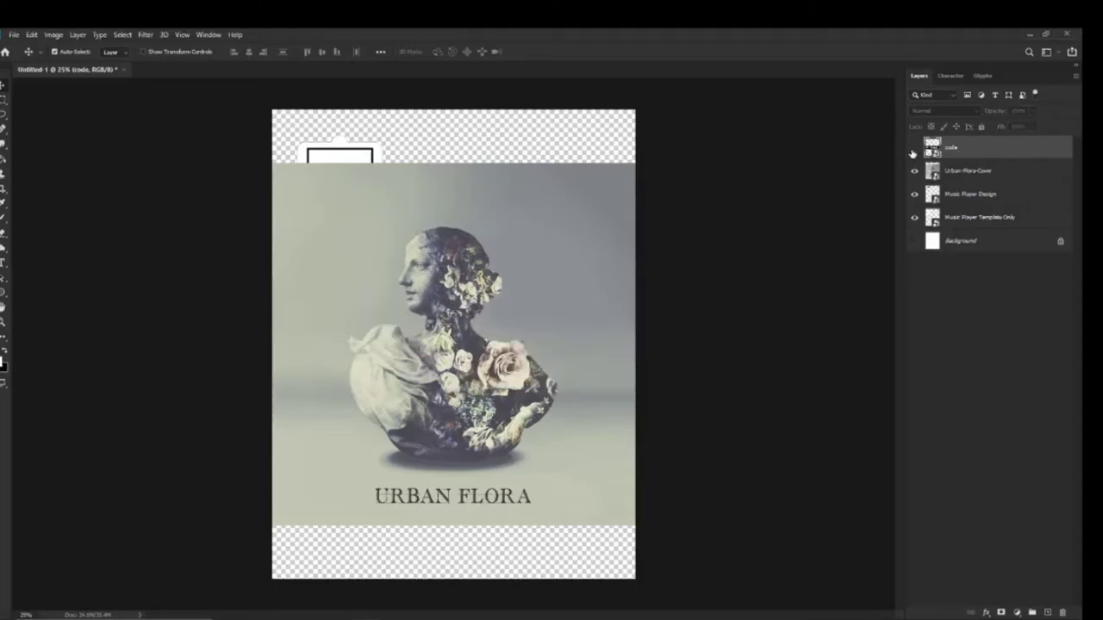
Scale the Urban Flora cover proportionally to about 6.58% and position it centered over the upper part of the music player's frame.
click(561, 359)
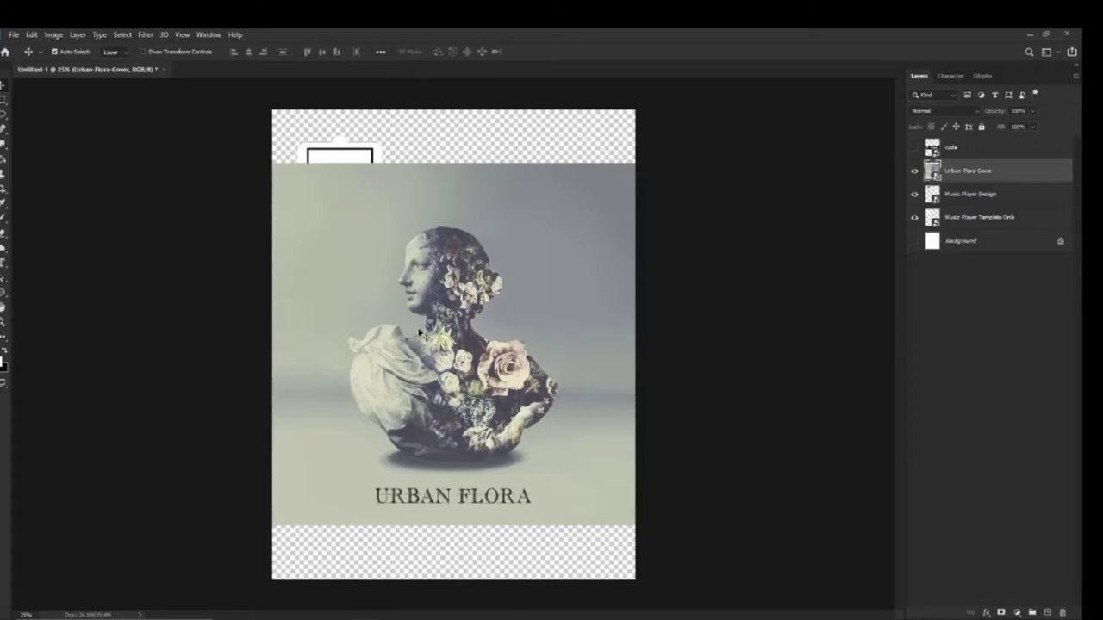
key(ctrl+t)
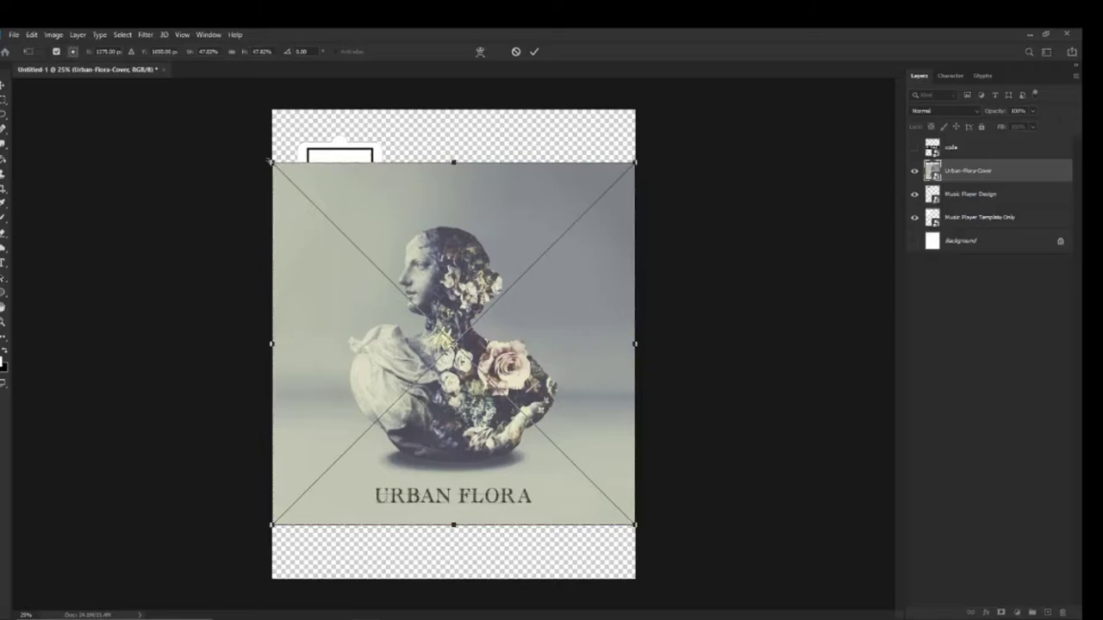
drag(272, 162, 502, 418)
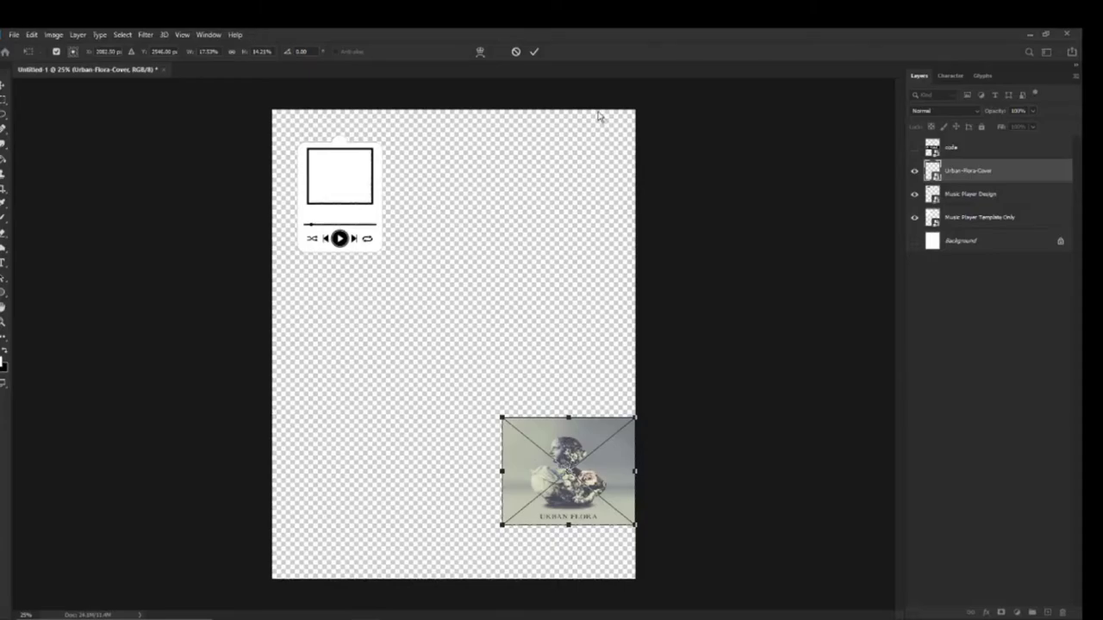
drag(501, 418, 273, 162)
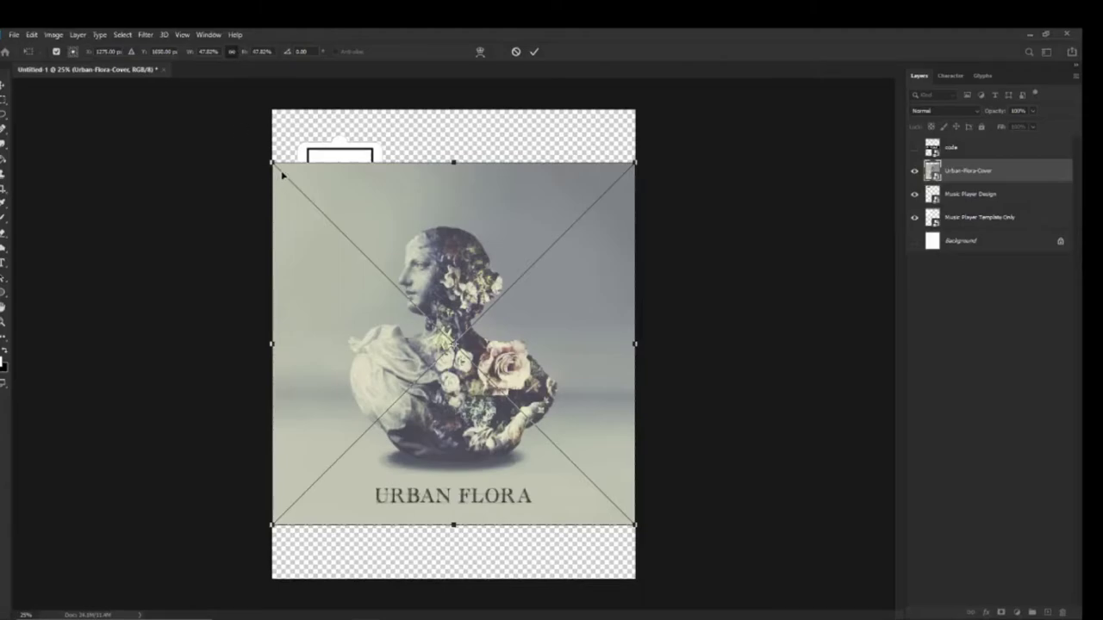
drag(273, 162, 556, 449)
drag(605, 517, 351, 200)
drag(302, 132, 330, 159)
drag(354, 207, 340, 184)
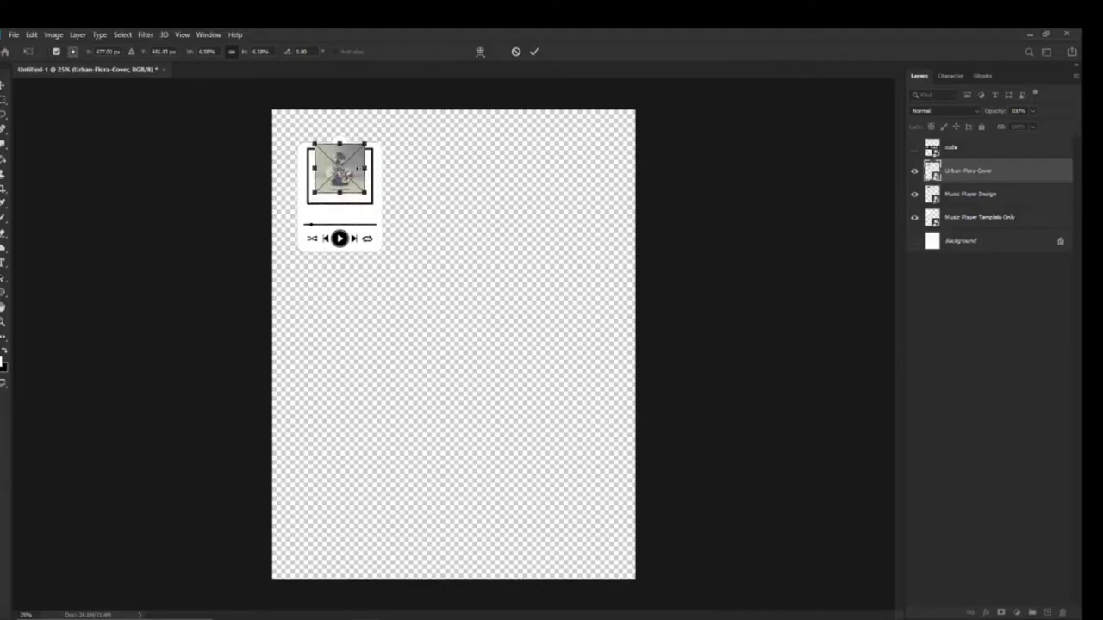
key(Return)
Show the code layer, scale it proportionally to about 12.18%, and center it on the frame's bottom edge just below the cover.
key(ctrl+plus)
key(ctrl+plus)
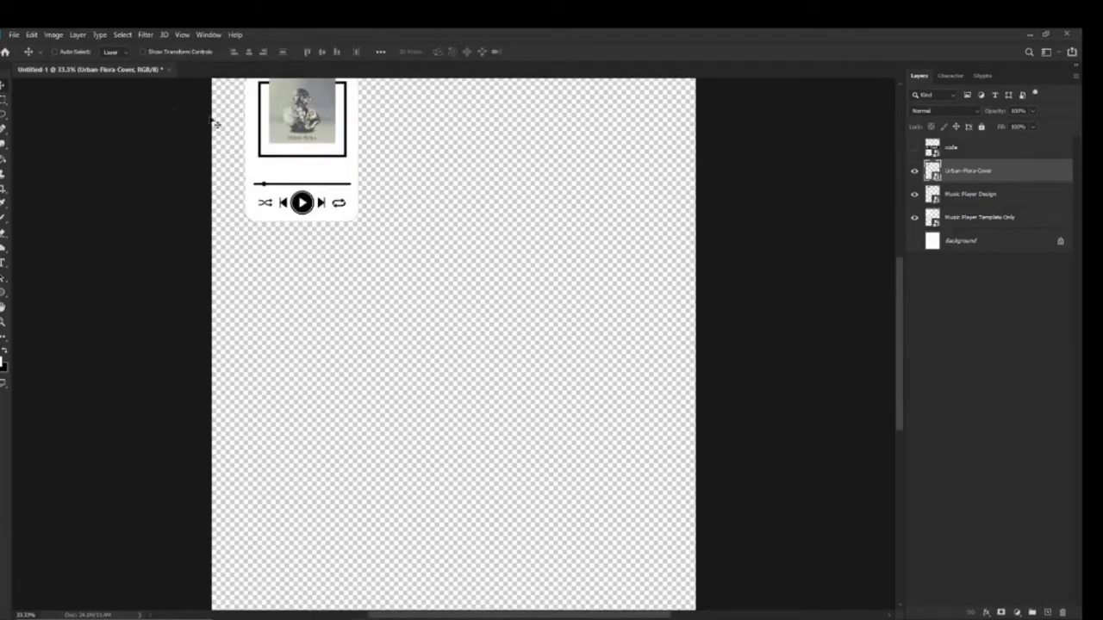
drag(553, 615, 492, 612)
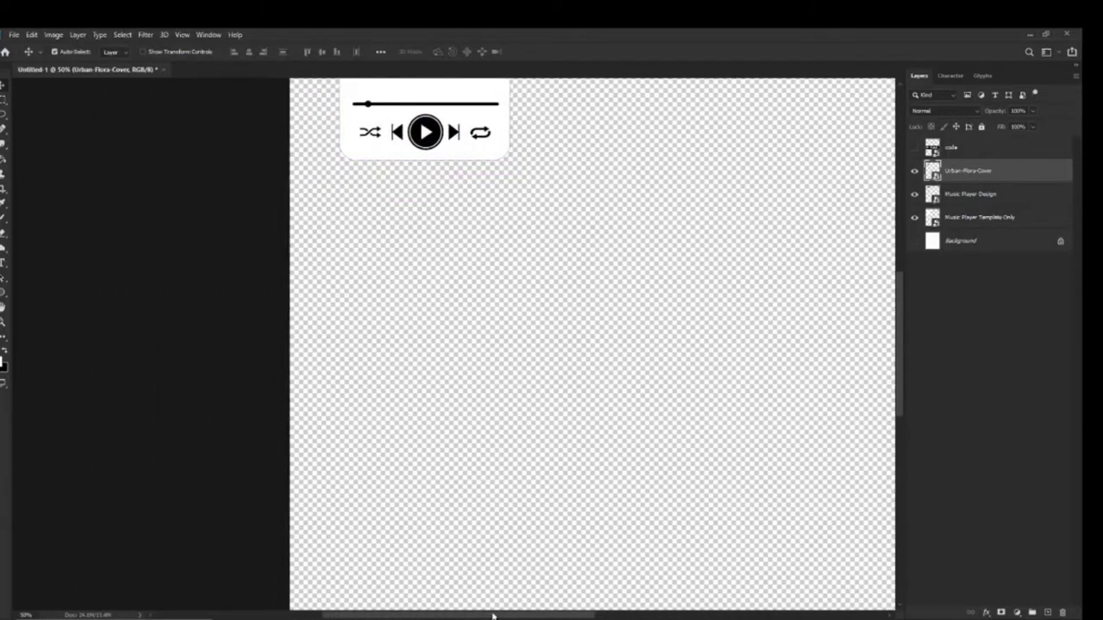
key(ctrl+plus)
scroll(291, 362, up, 8)
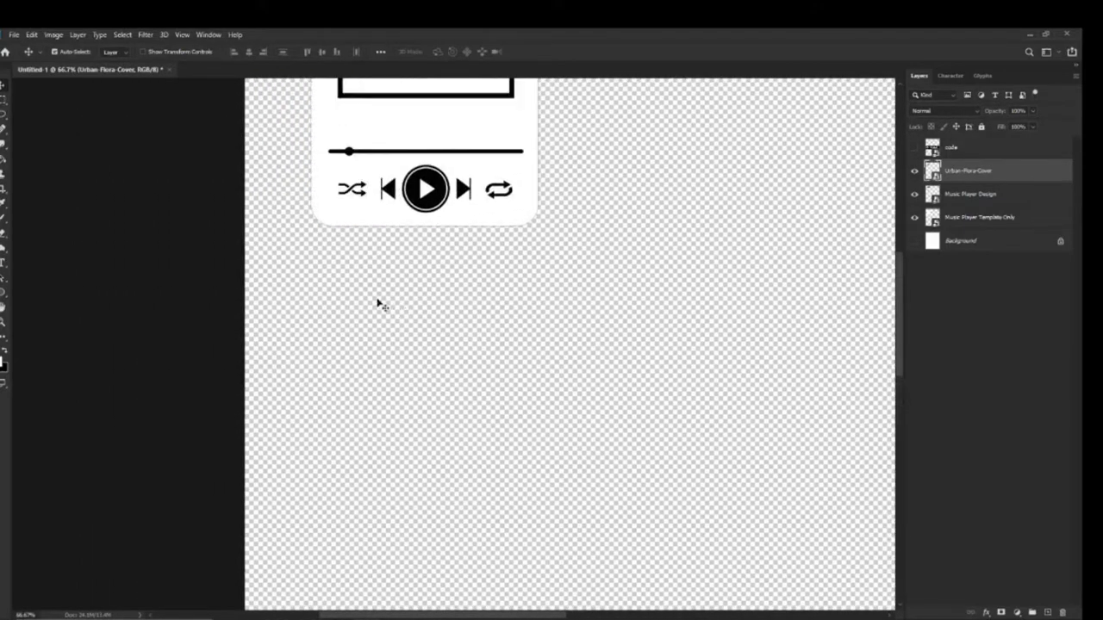
scroll(360, 287, up, 1)
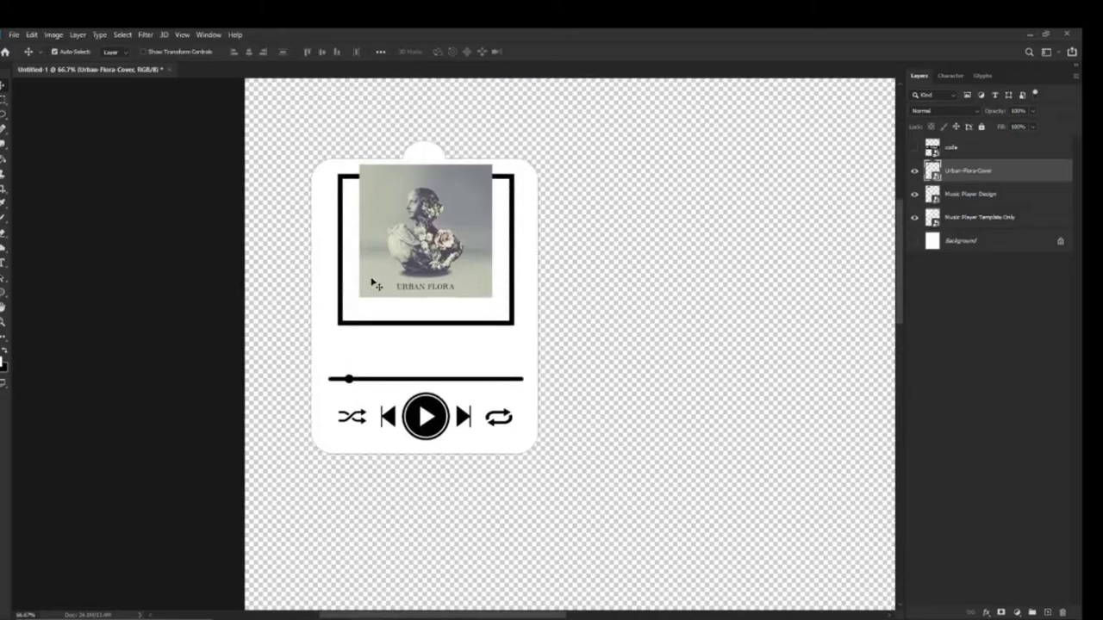
drag(456, 255, 457, 258)
click(914, 147)
drag(677, 595, 617, 312)
key(ctrl+t)
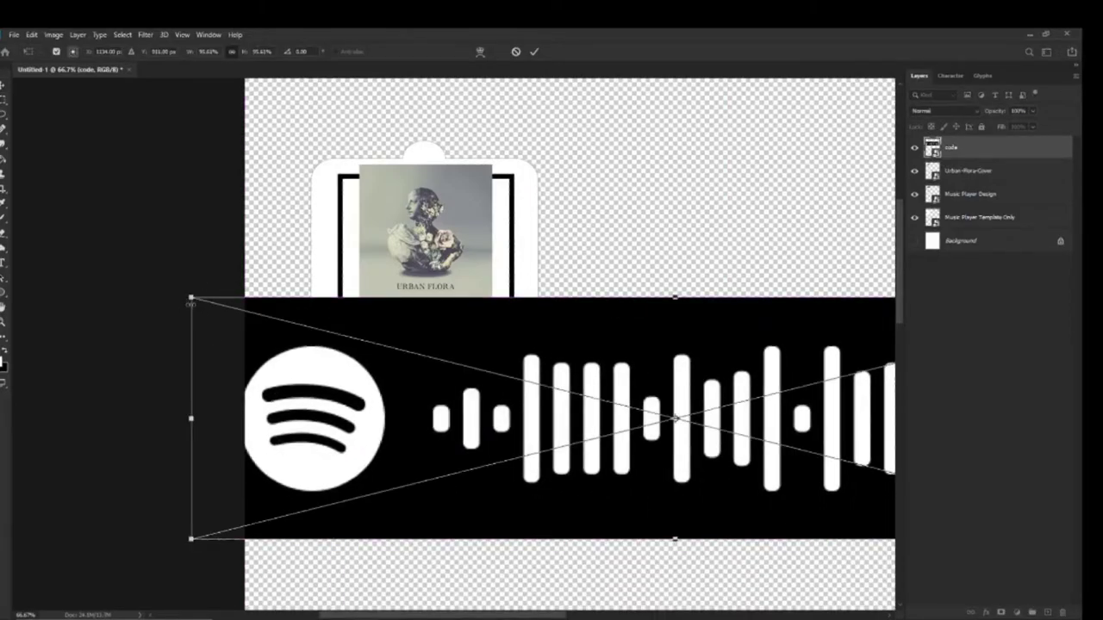
drag(189, 300, 380, 306)
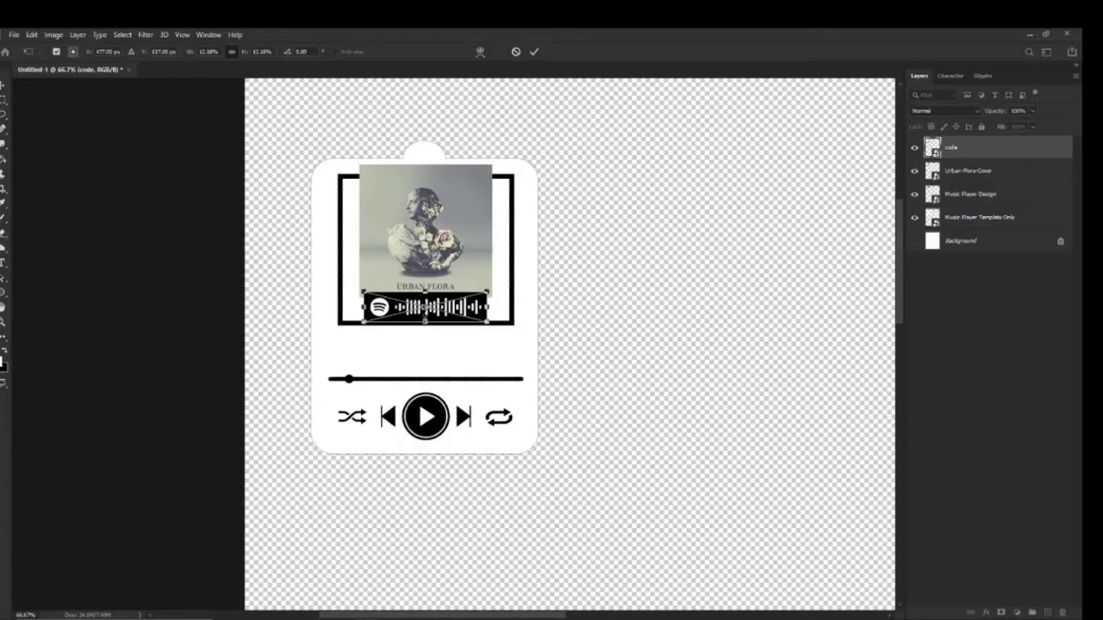
Try the code between frame and progress bar with the cover inside the frame, and return both to their previous positions.
drag(436, 318, 432, 361)
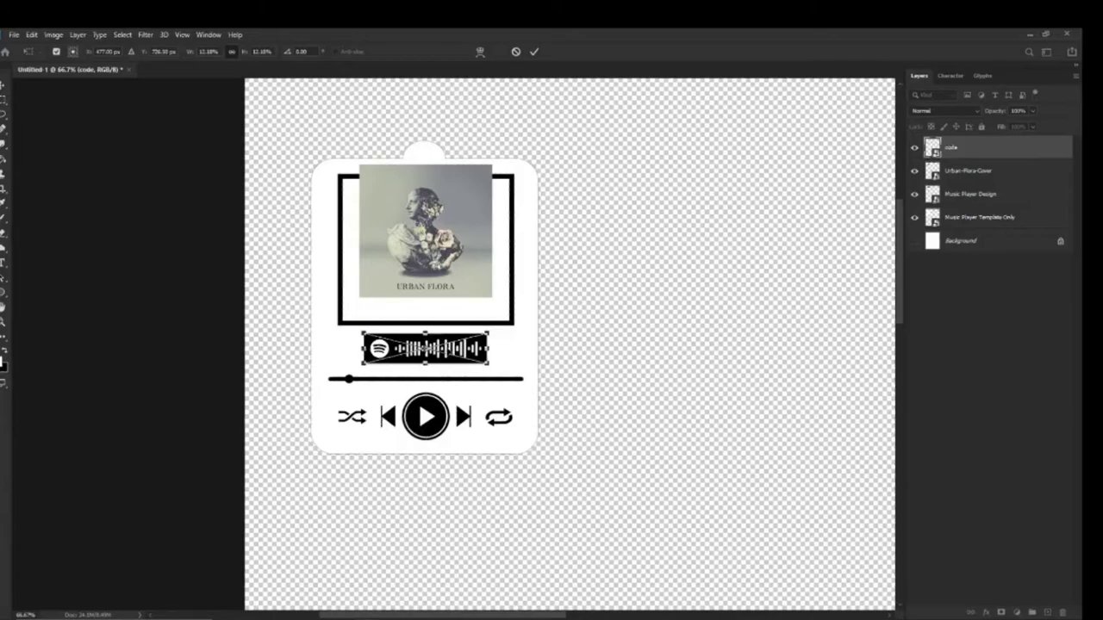
key(Return)
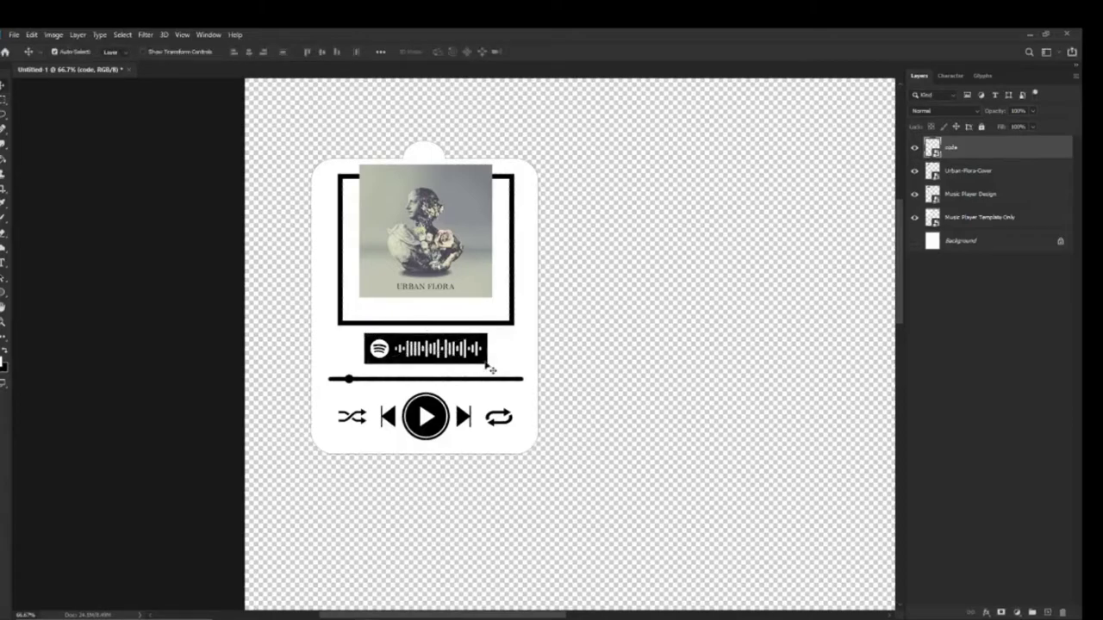
click(440, 294)
key(shift+Down)
key(shift+Down)
key(shift+Down)
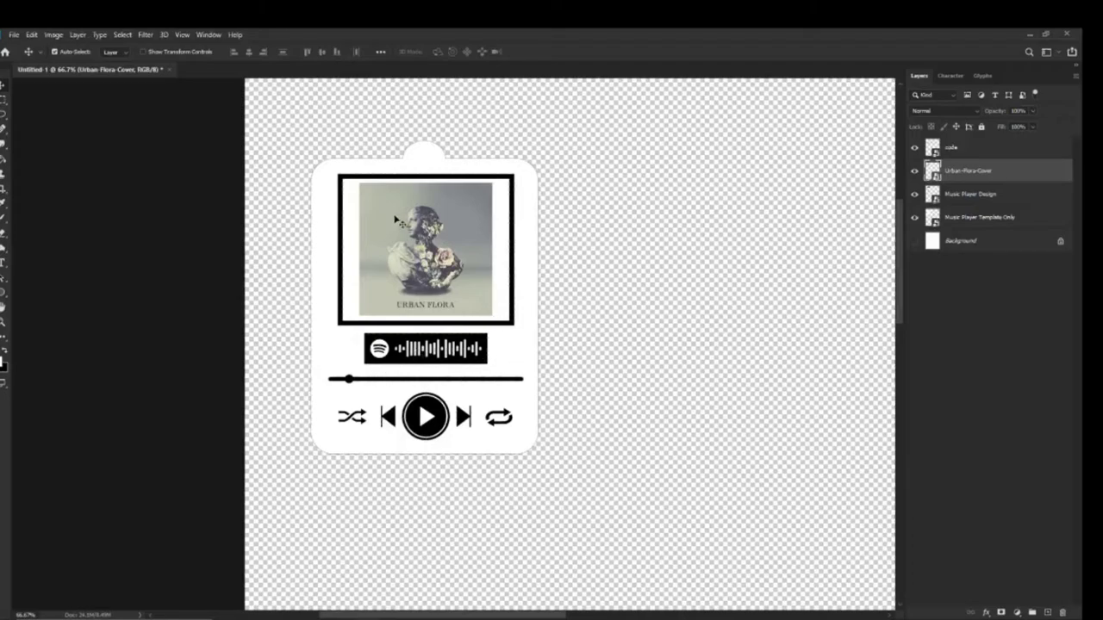
drag(424, 252, 424, 234)
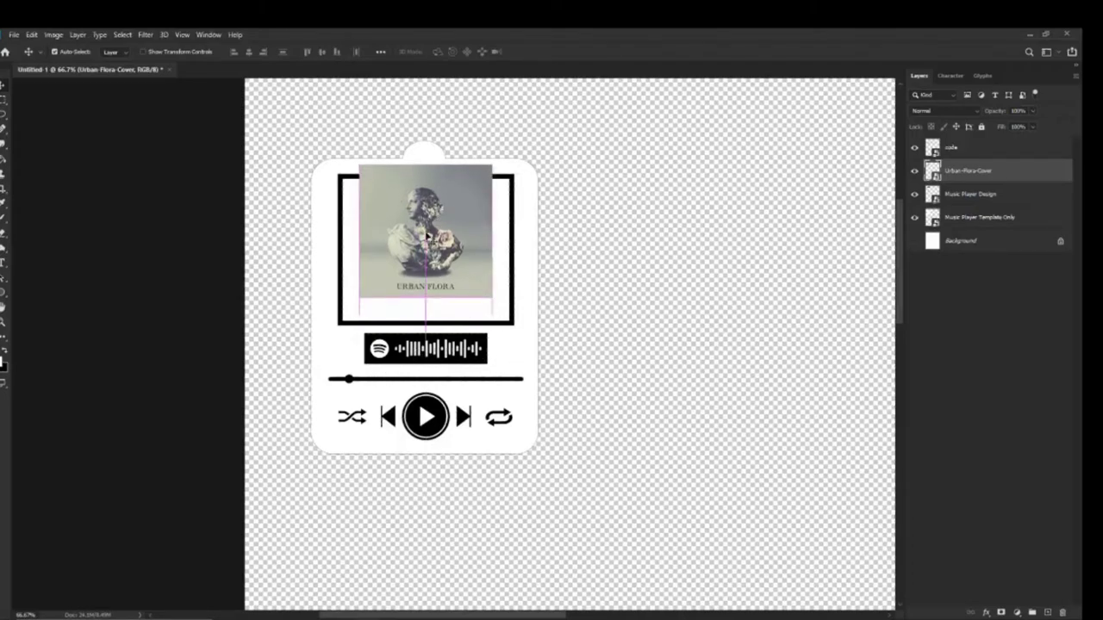
drag(424, 364, 419, 318)
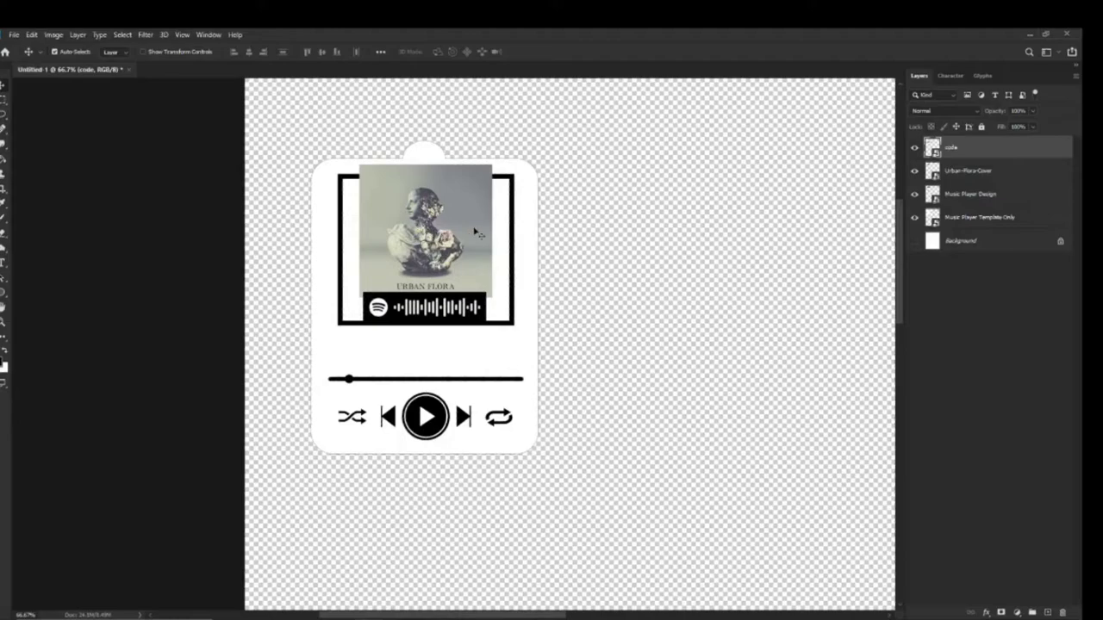
Hide the Urban Flora cover and draw a black-filled rectangle about 463 × 87 px across the bottom of the player's frame.
click(915, 171)
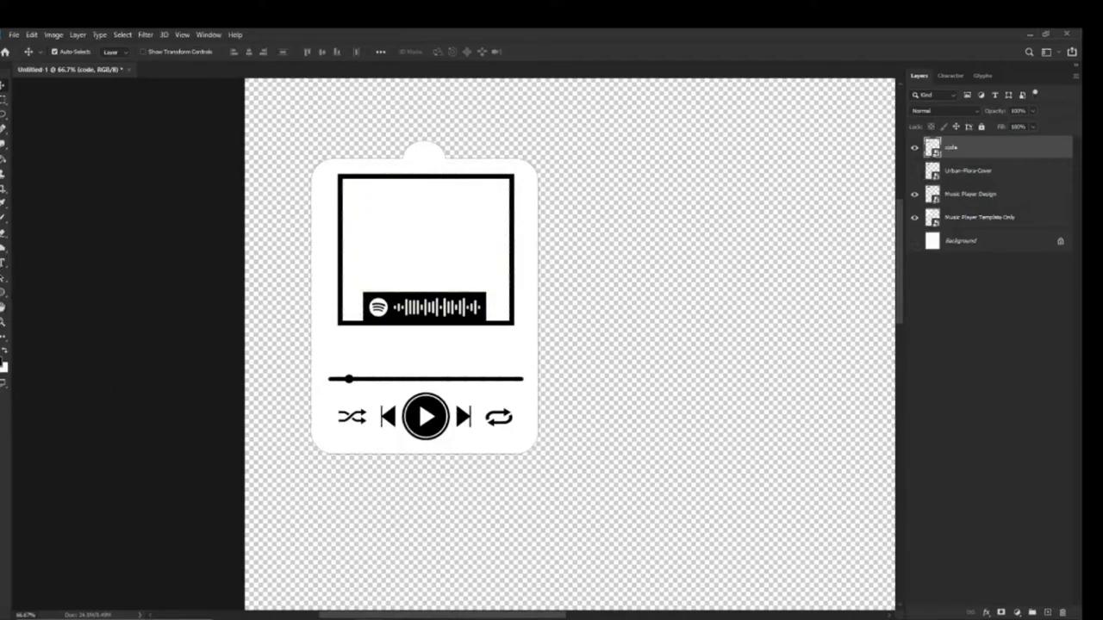
drag(3, 303, 39, 300)
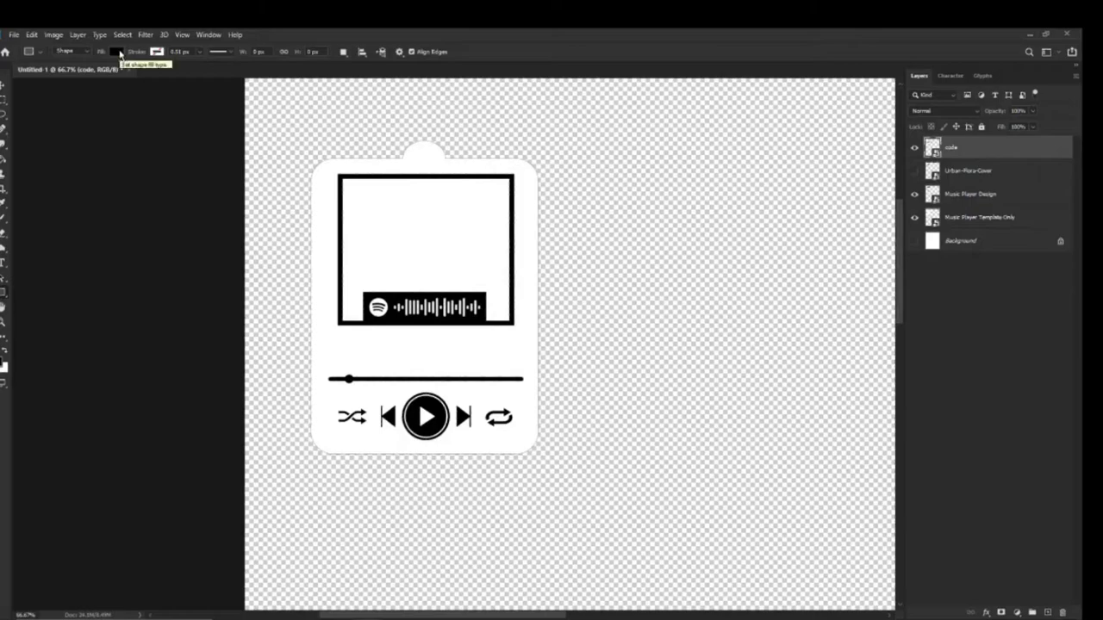
click(157, 53)
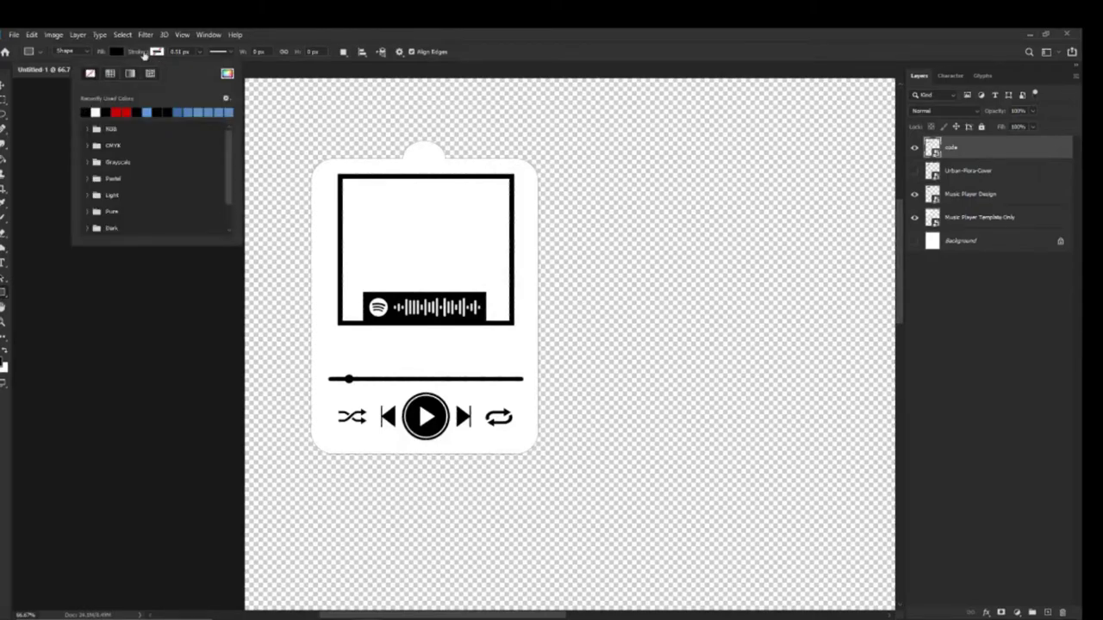
click(157, 52)
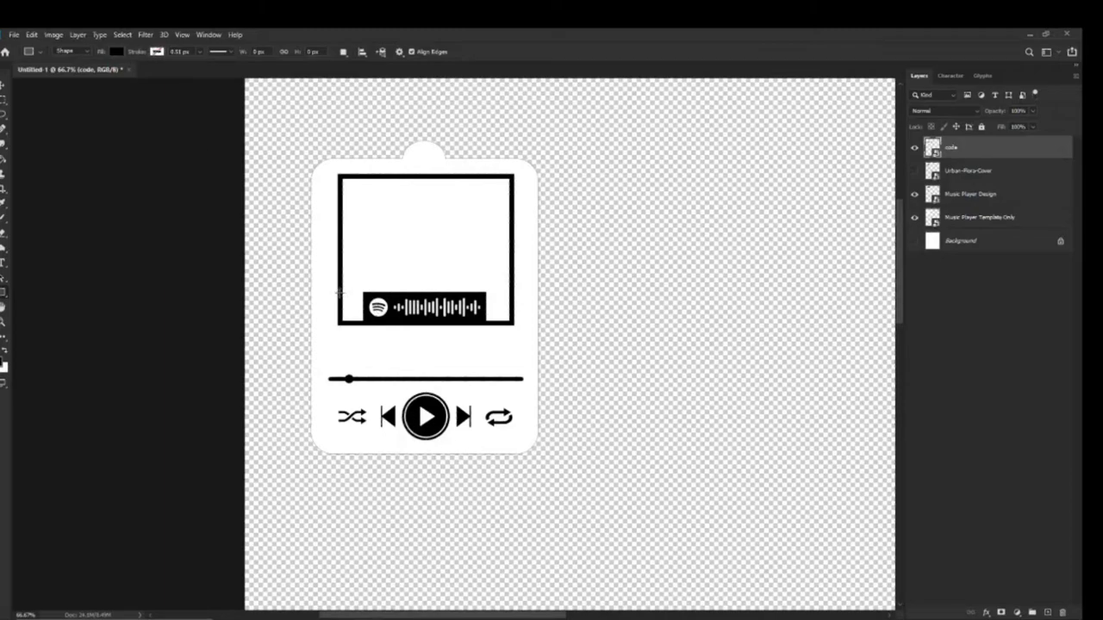
drag(337, 293, 514, 324)
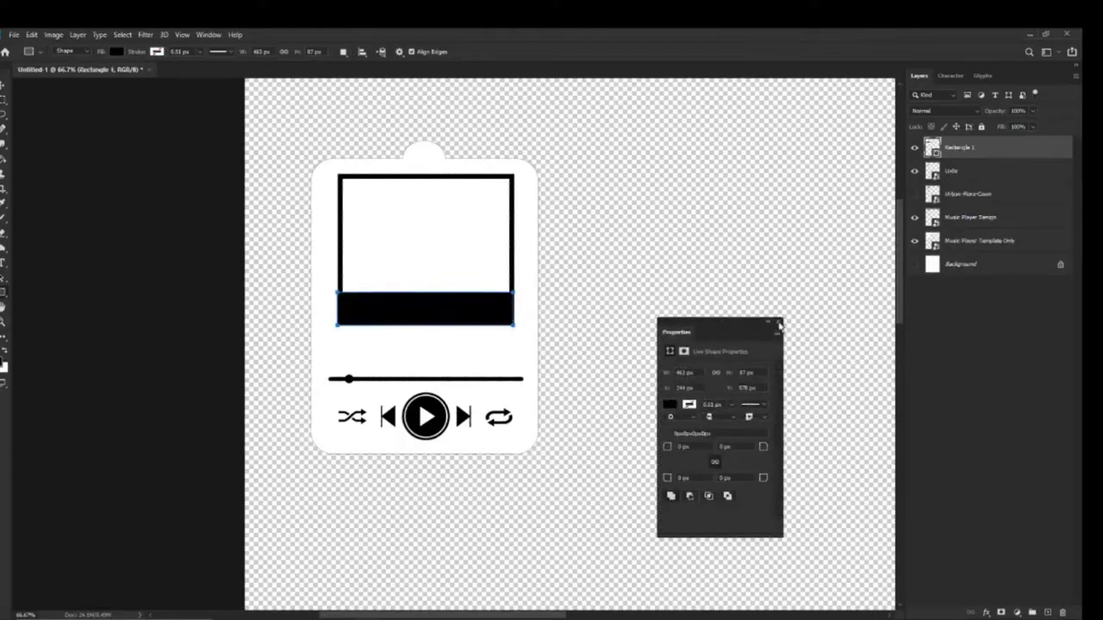
Move the black rectangle's layer directly beneath the code layer and line the rectangle up with the bottom of the player's frame.
click(778, 323)
key(v)
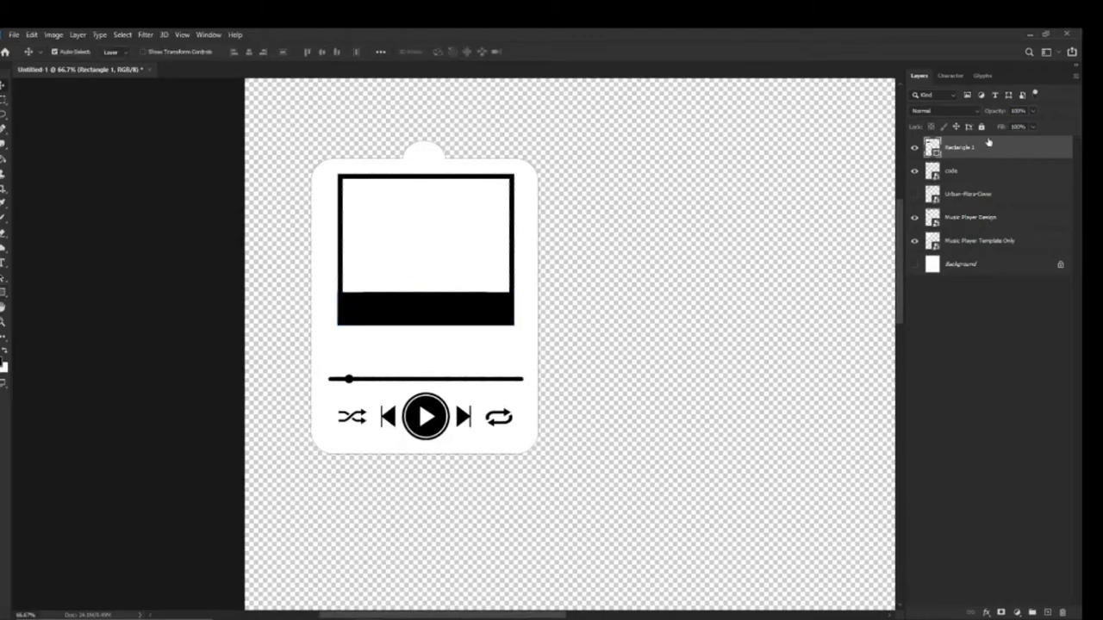
drag(988, 152, 983, 182)
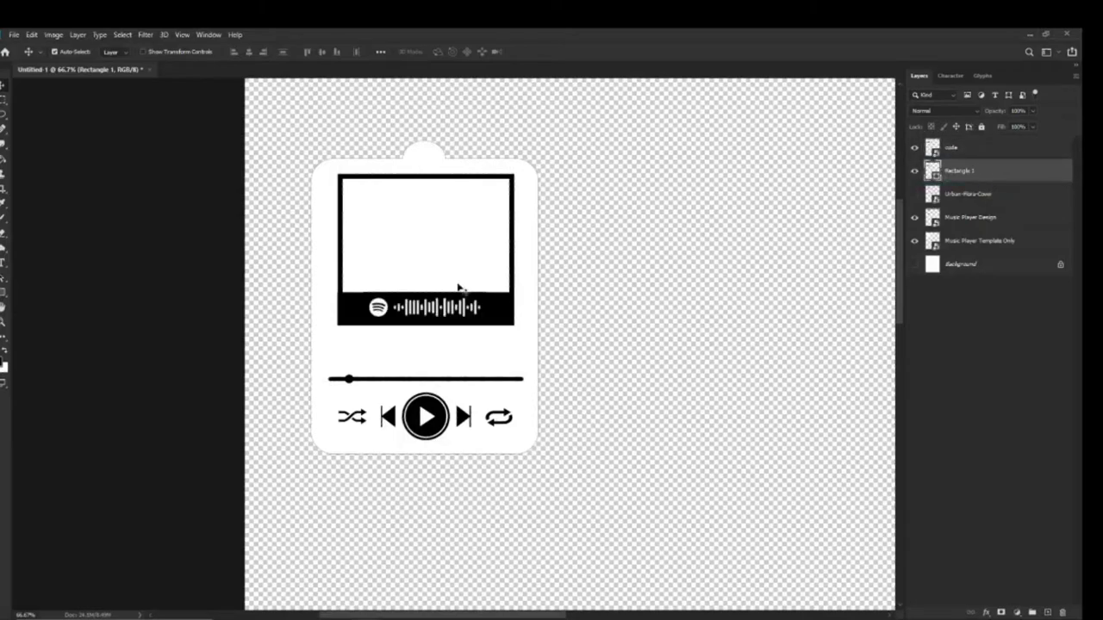
click(951, 149)
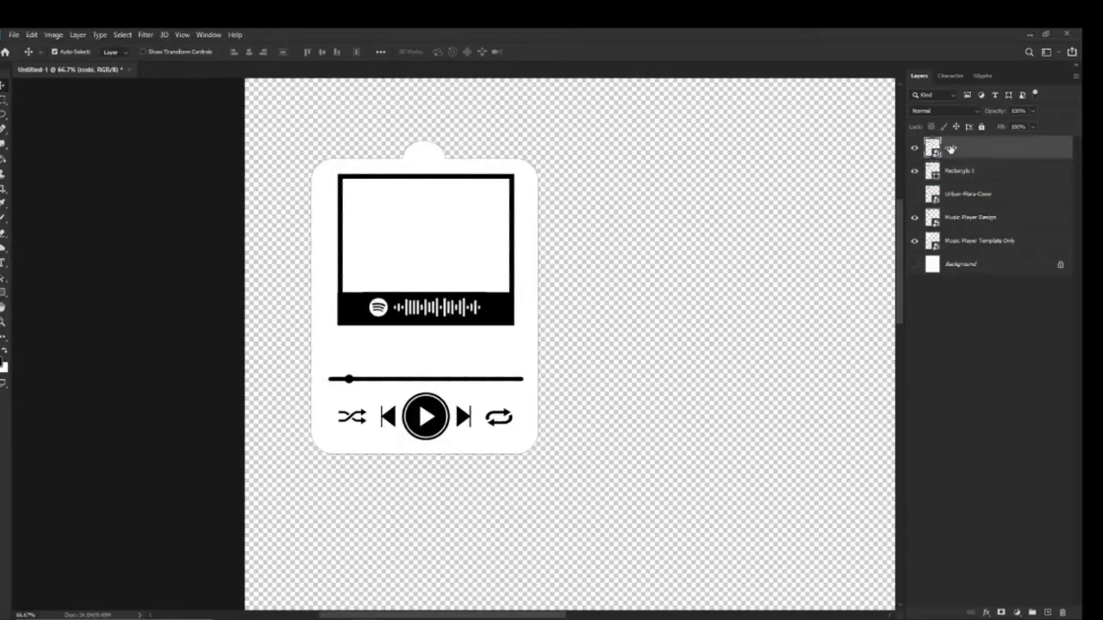
key(ctrl+plus)
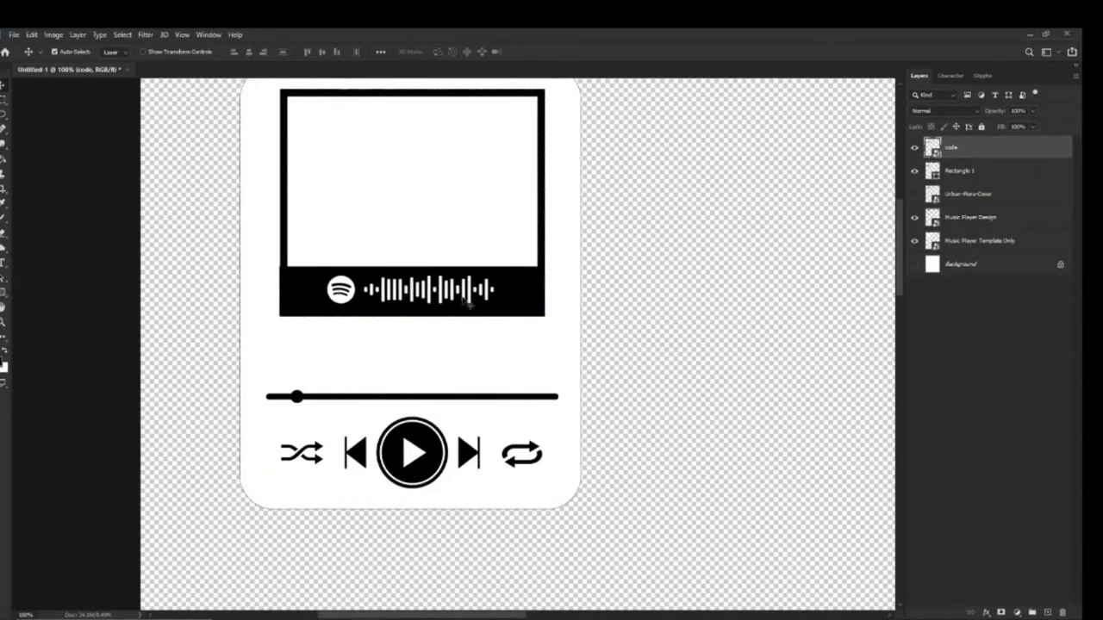
click(305, 292)
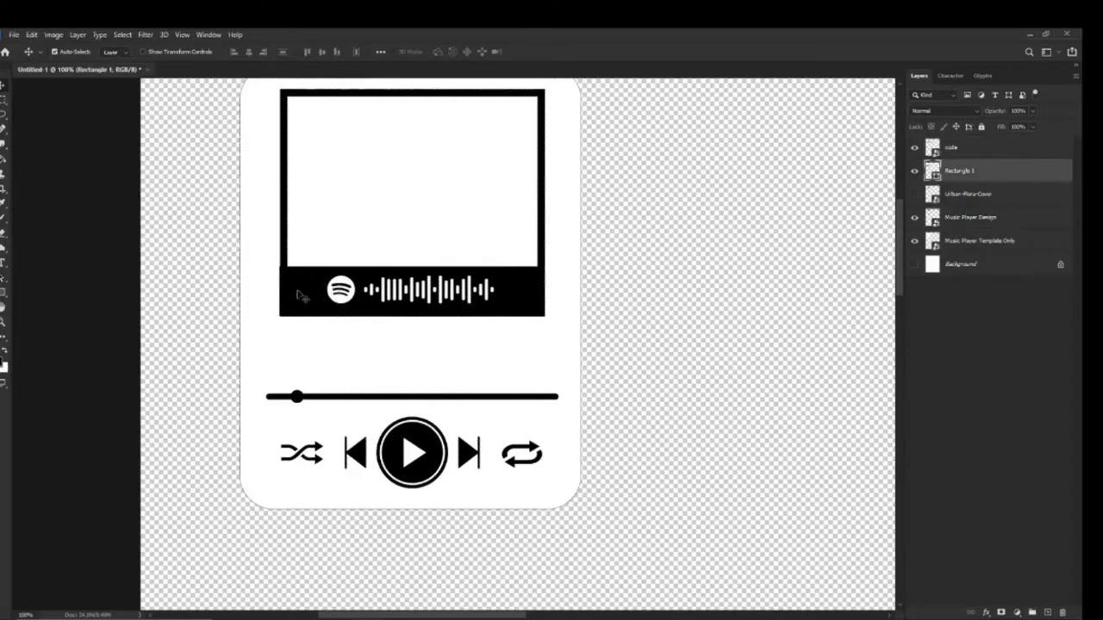
drag(297, 295, 301, 294)
scroll(690, 331, up, 2)
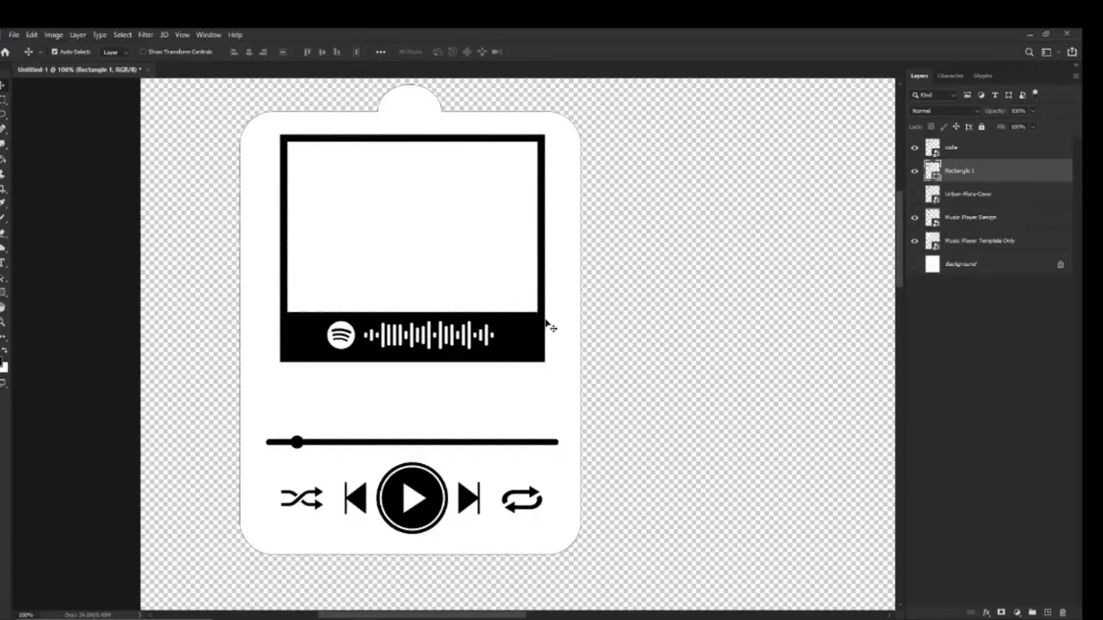
Show the Urban Flora cover and restack the layers so Music Player Design is above Rectangle 1, with the cover between Rectangle 1 and Music Player Template Only.
click(915, 194)
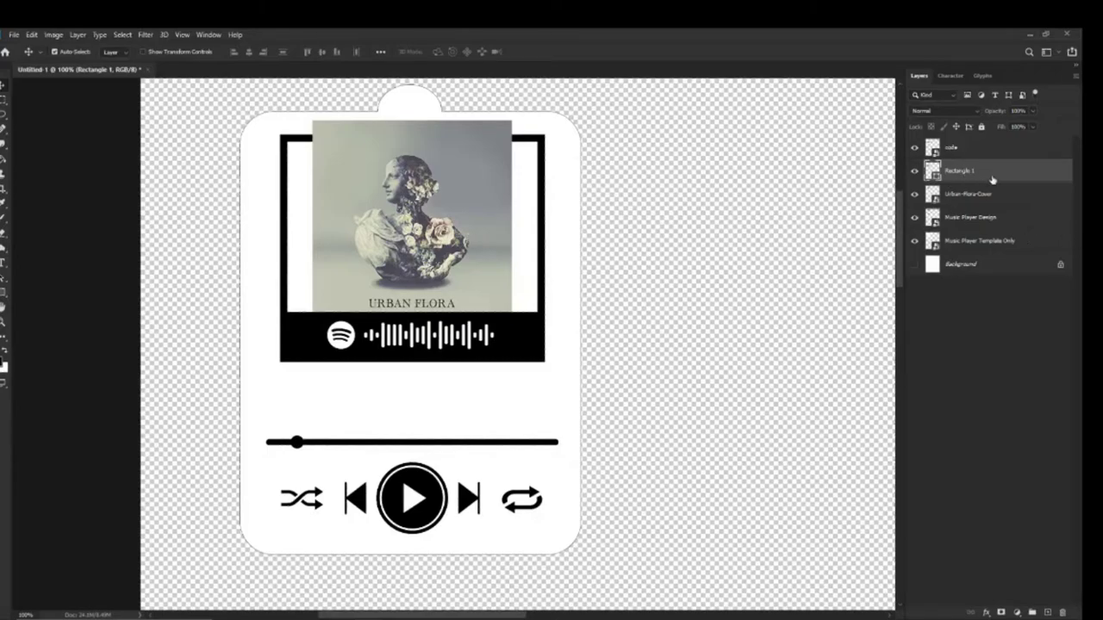
drag(1002, 179, 989, 226)
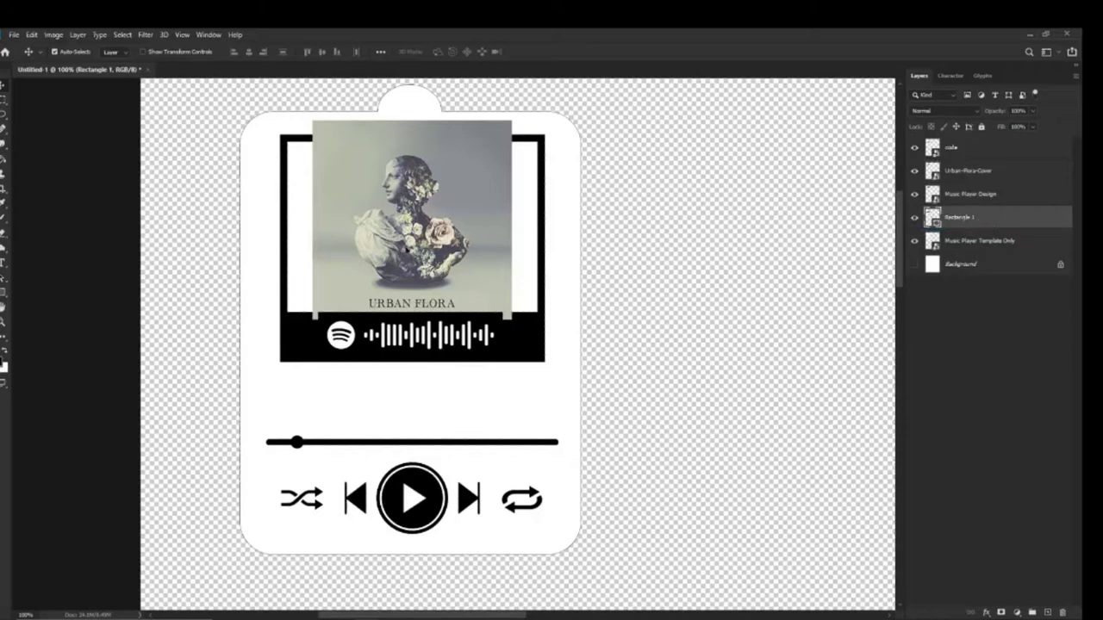
click(406, 231)
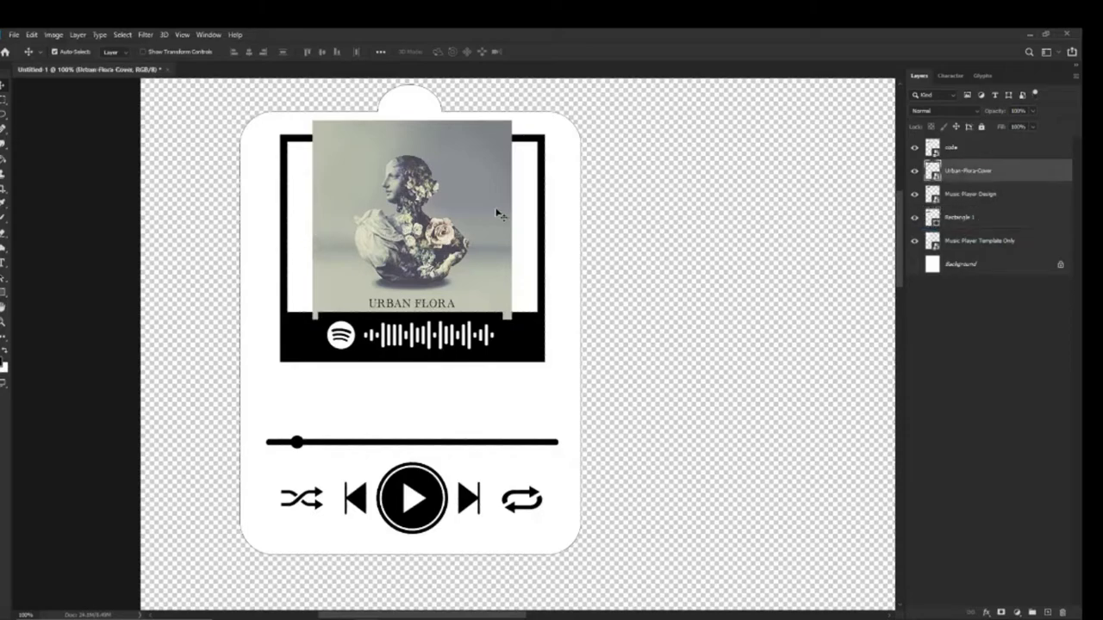
click(545, 186)
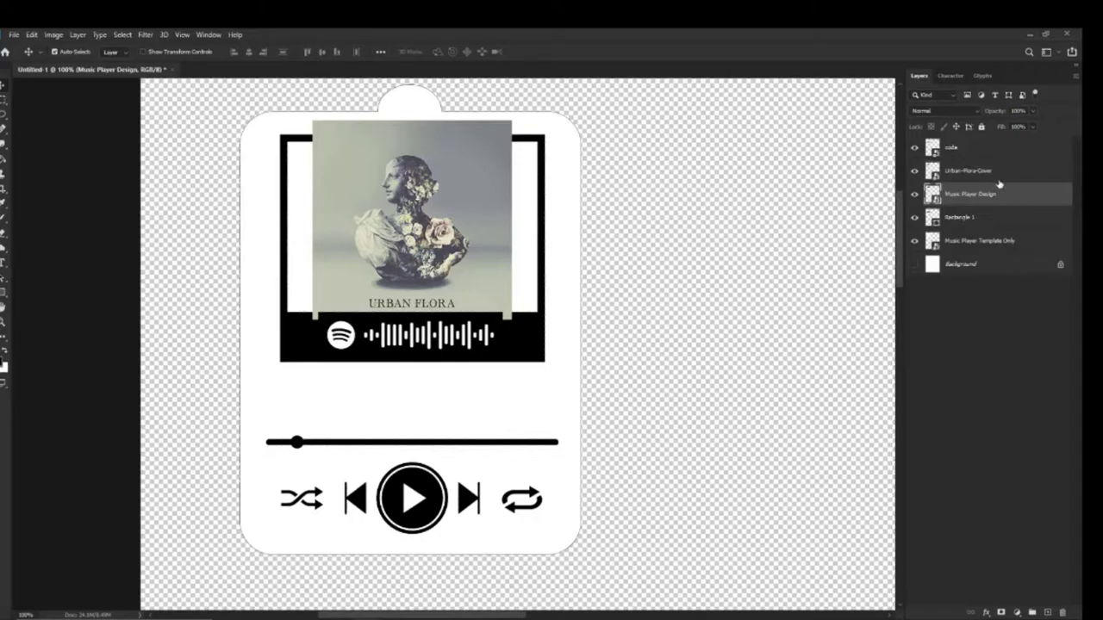
drag(1000, 176, 988, 247)
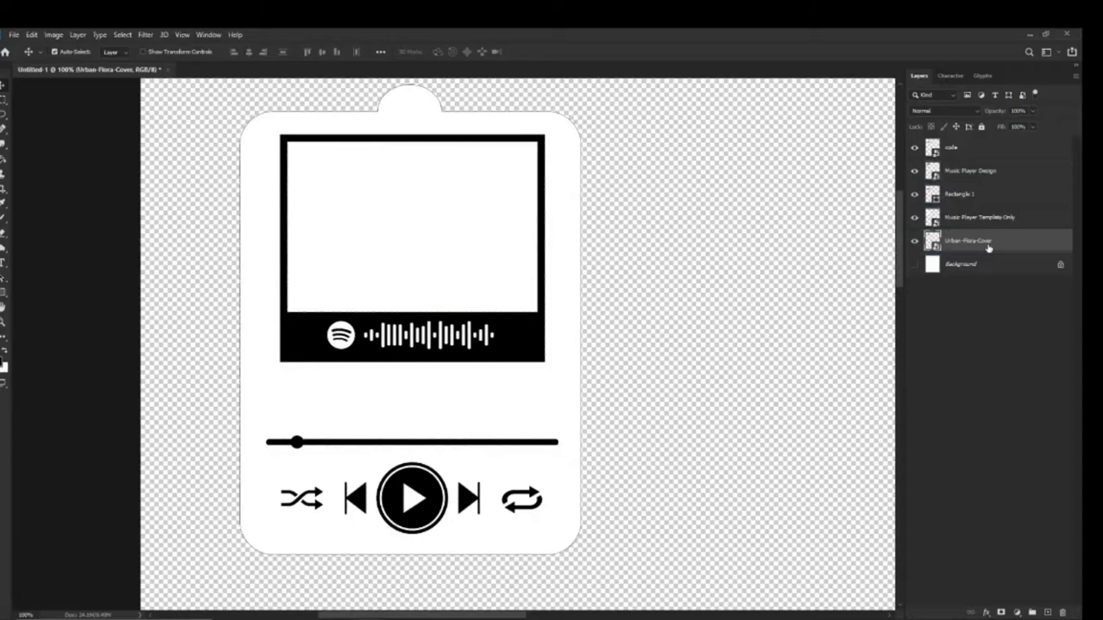
drag(970, 246, 969, 209)
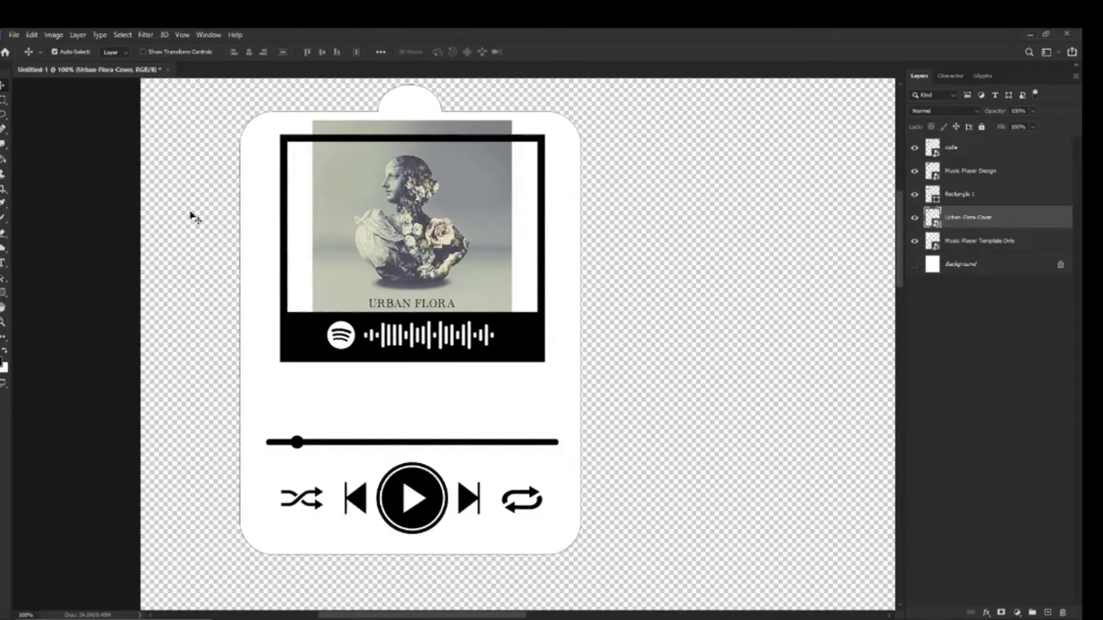
Rasterize the Urban Flora cover and erase the strip that sticks out above the frame.
key(e)
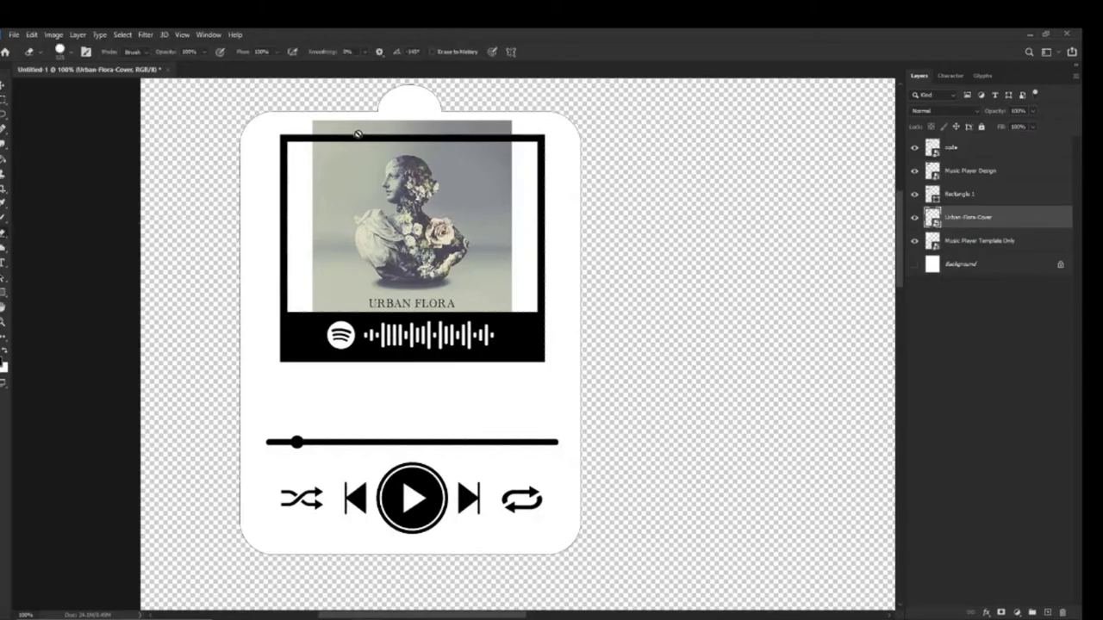
click(441, 228)
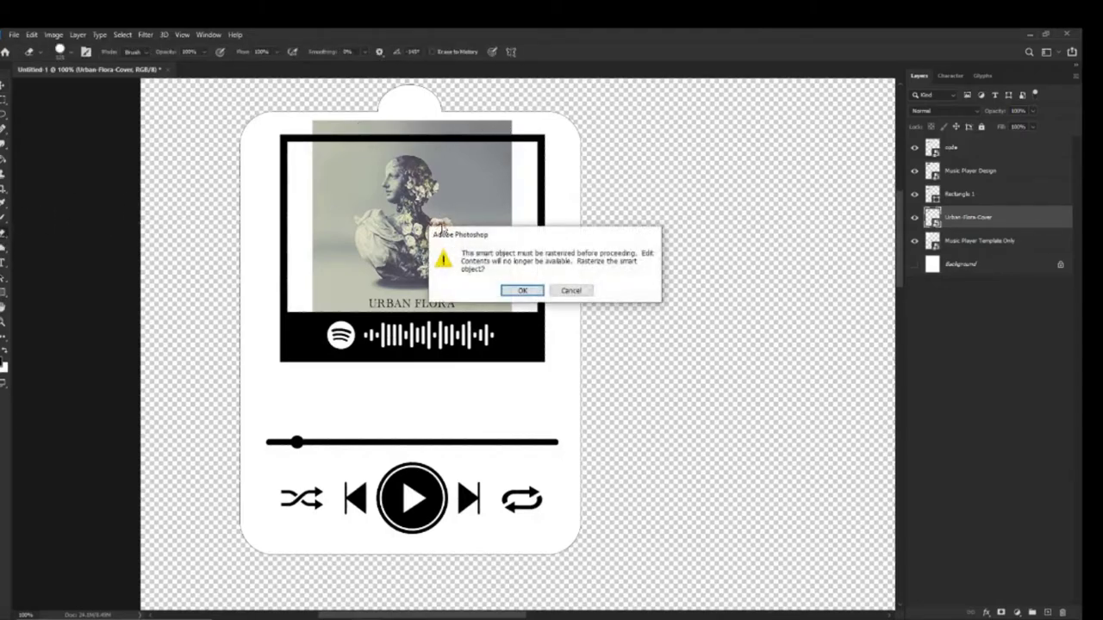
click(520, 291)
click(312, 104)
drag(344, 120, 609, 74)
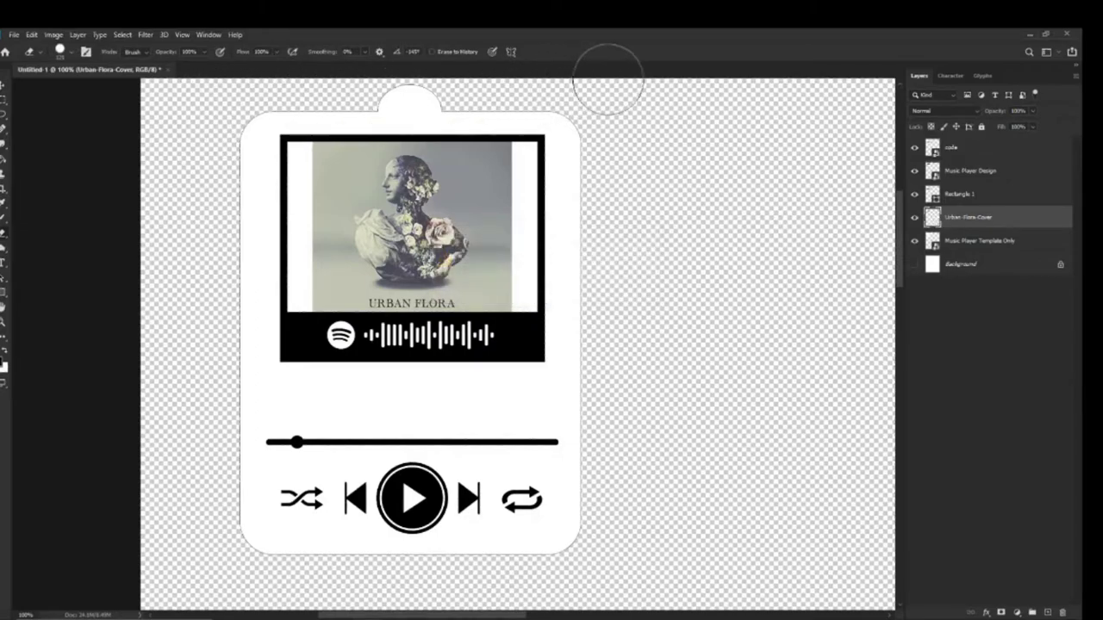
Duplicate the Urban-Flora-Cover layer under its default copy name.
key(v)
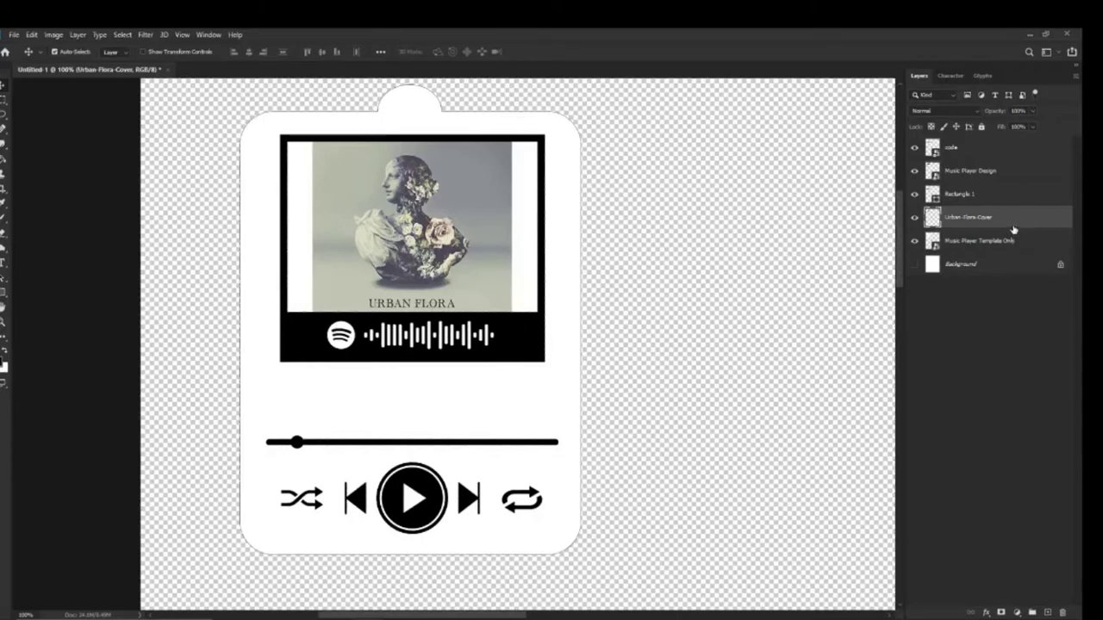
key(ctrl+plus)
key(ctrl+plus)
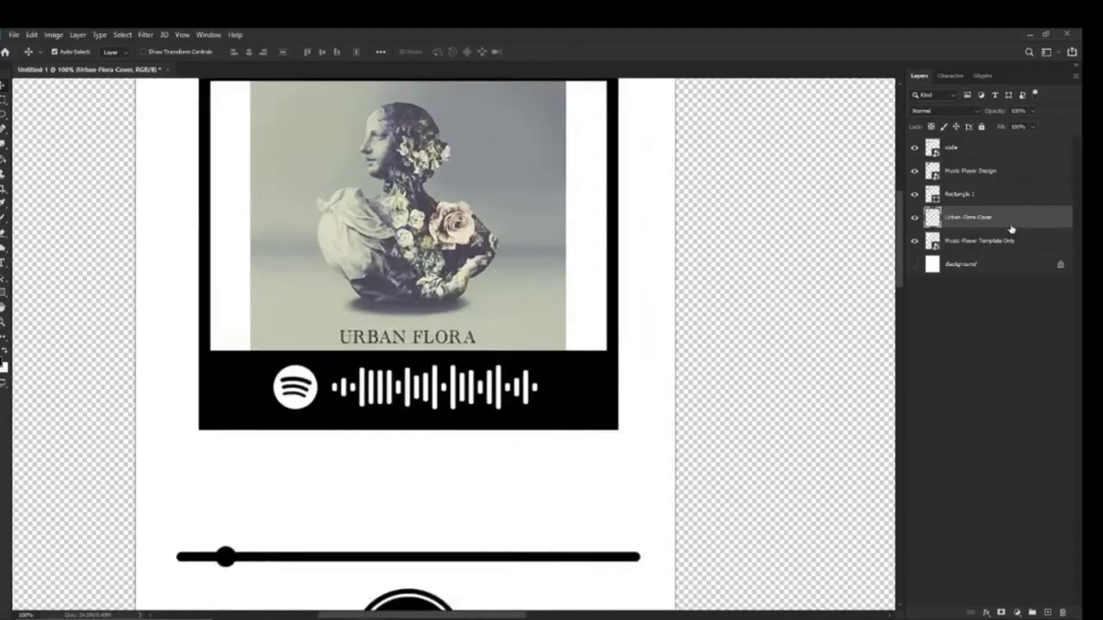
key(ctrl+minus)
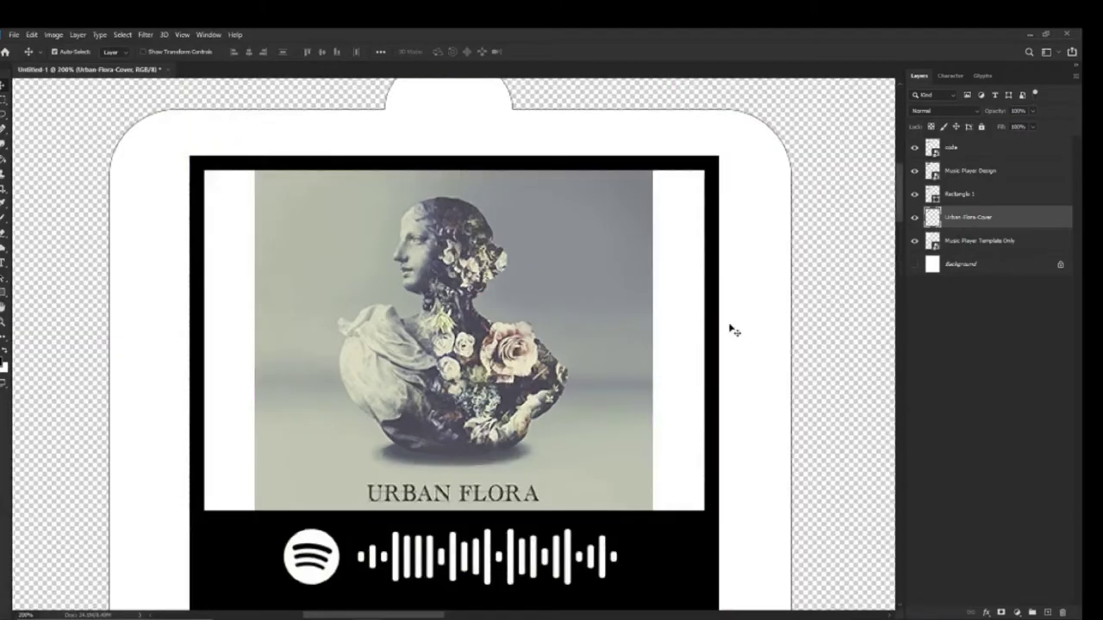
right_click(1005, 222)
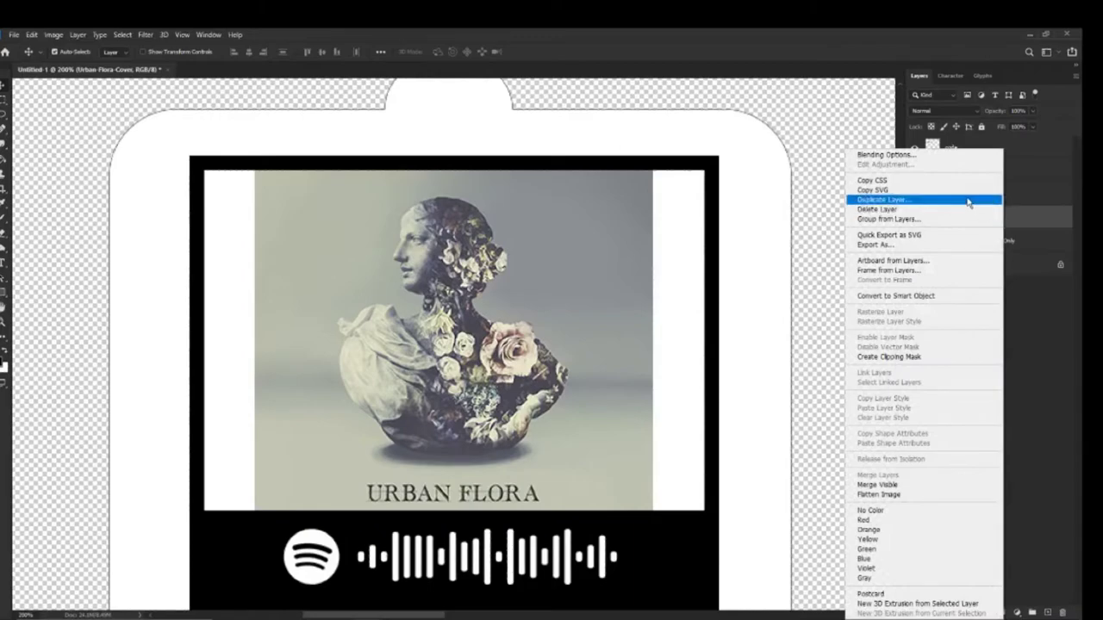
click(967, 199)
click(544, 194)
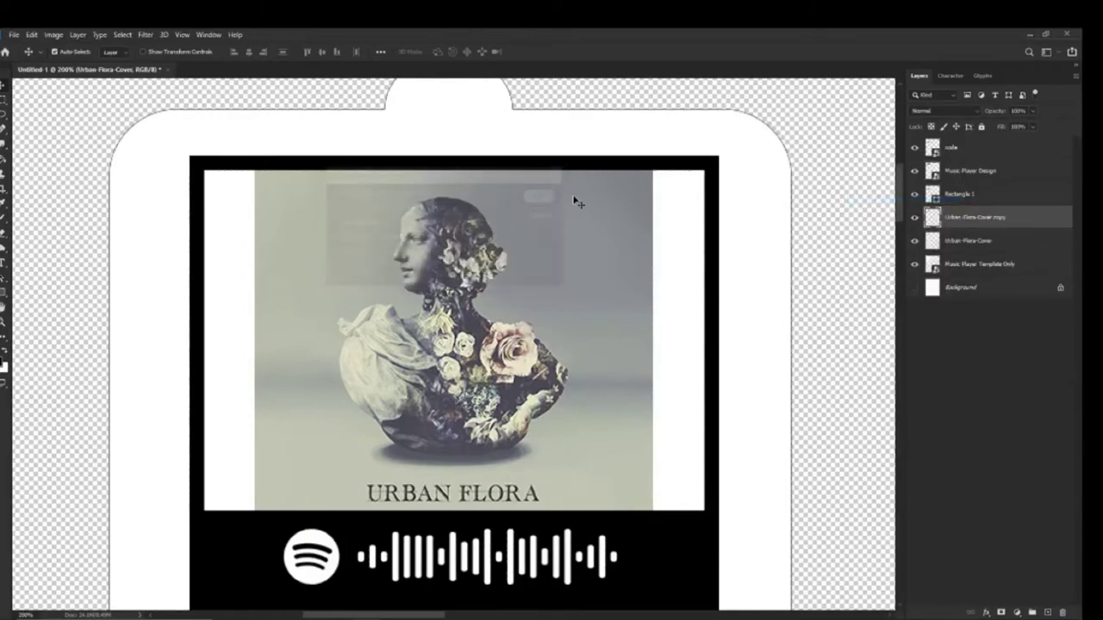
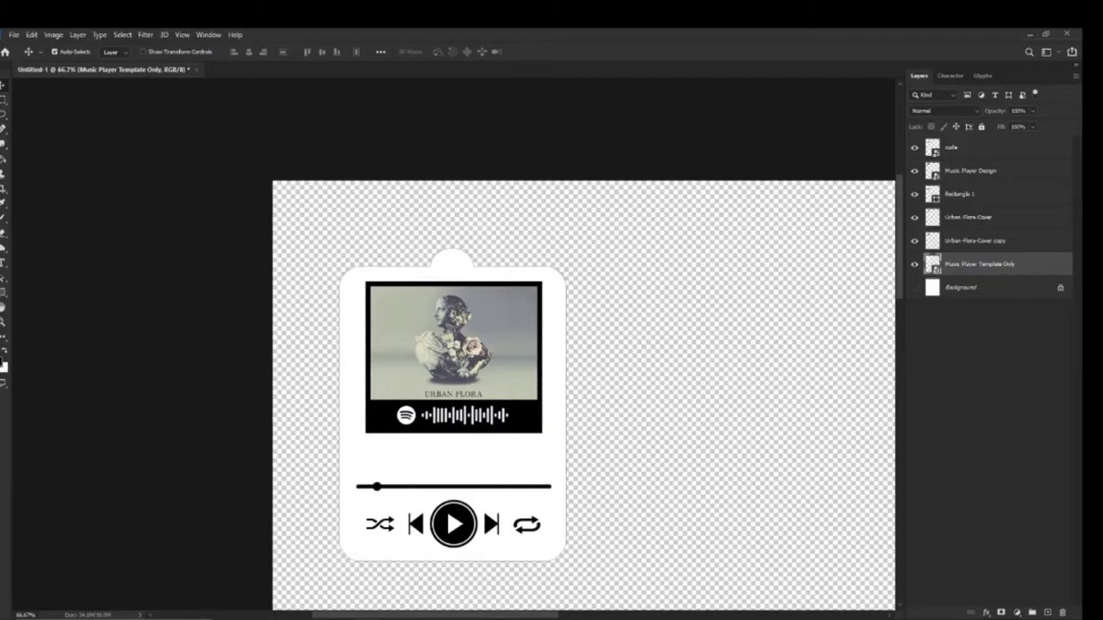
Place the other Urban Flora image from the Desktop above Music Player Template Only, positioned so its plain grey area covers the whole player.
key(alt+Tab)
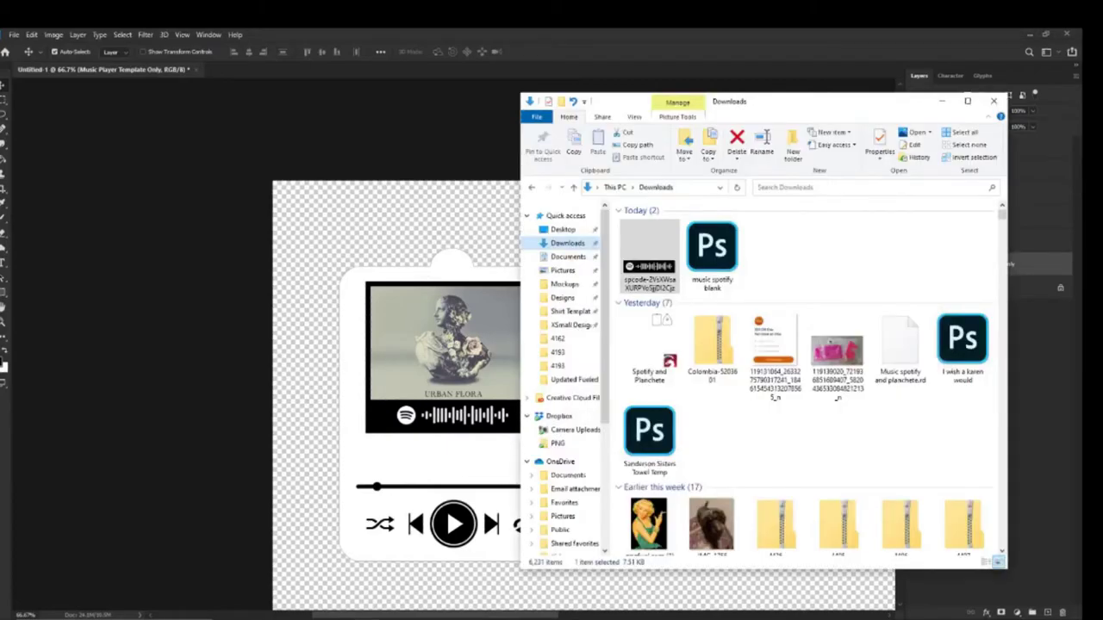
click(562, 229)
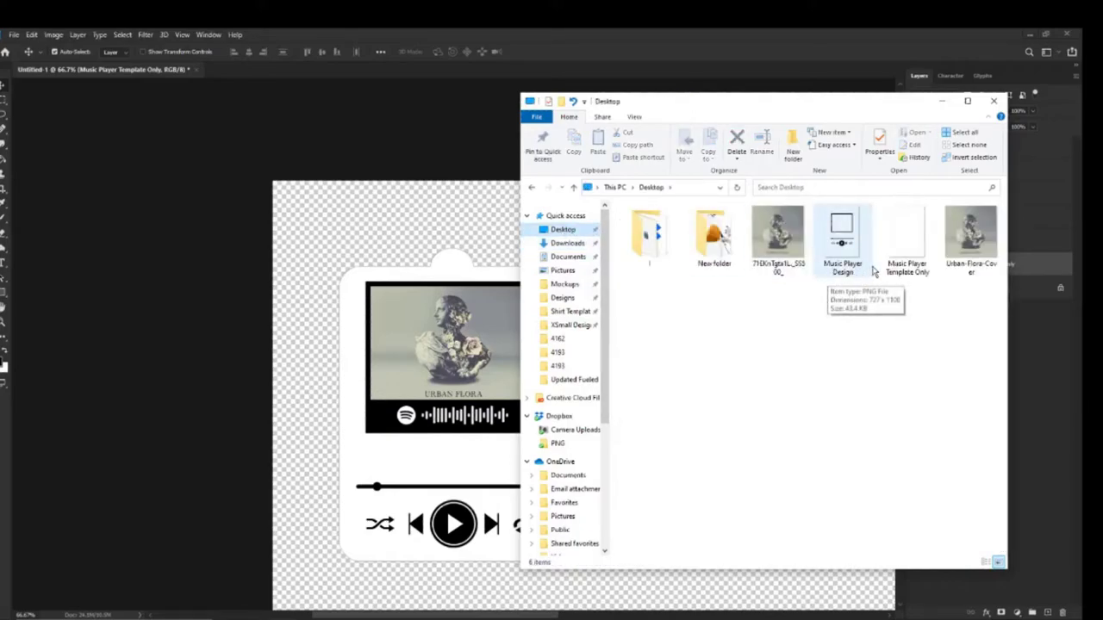
drag(779, 237, 334, 232)
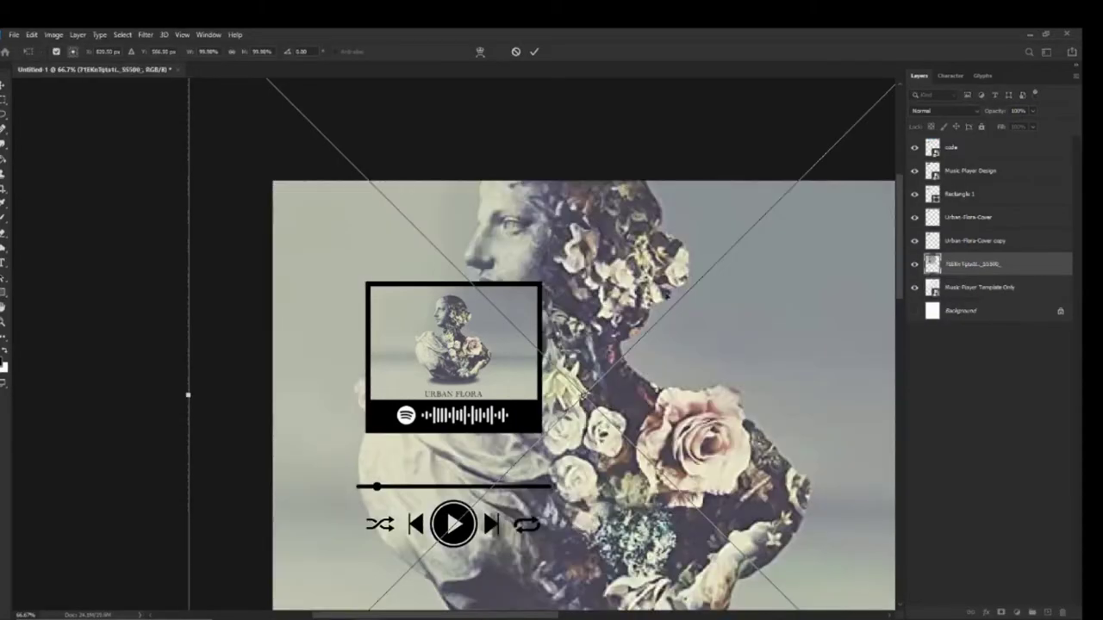
scroll(871, 347, down, 5)
drag(663, 291, 322, 395)
scroll(652, 310, up, 3)
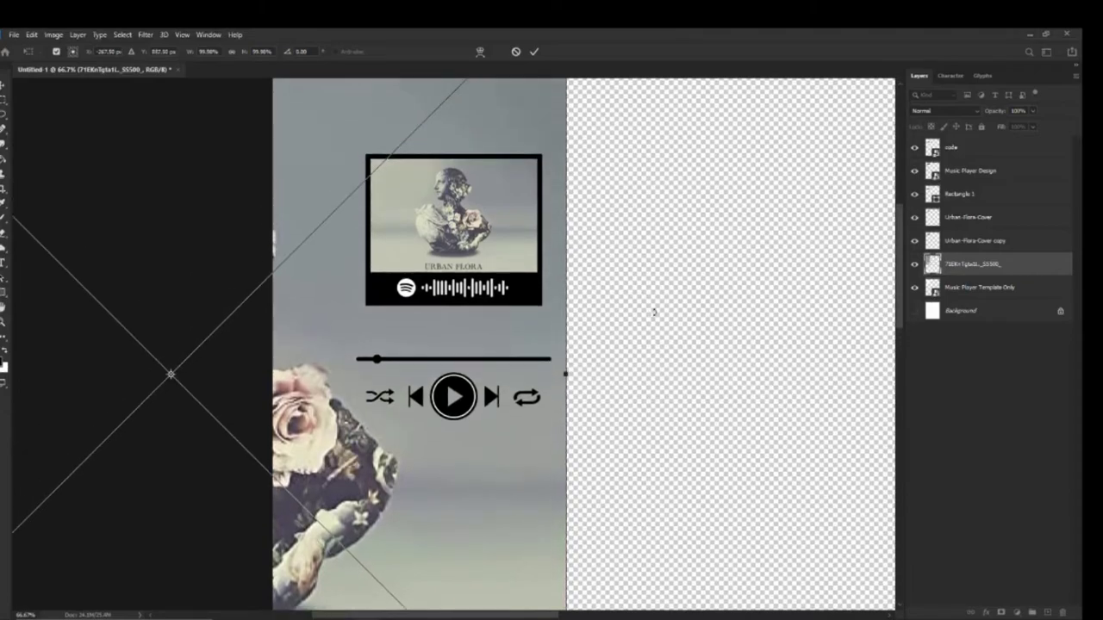
scroll(654, 312, up, 2)
key(Return)
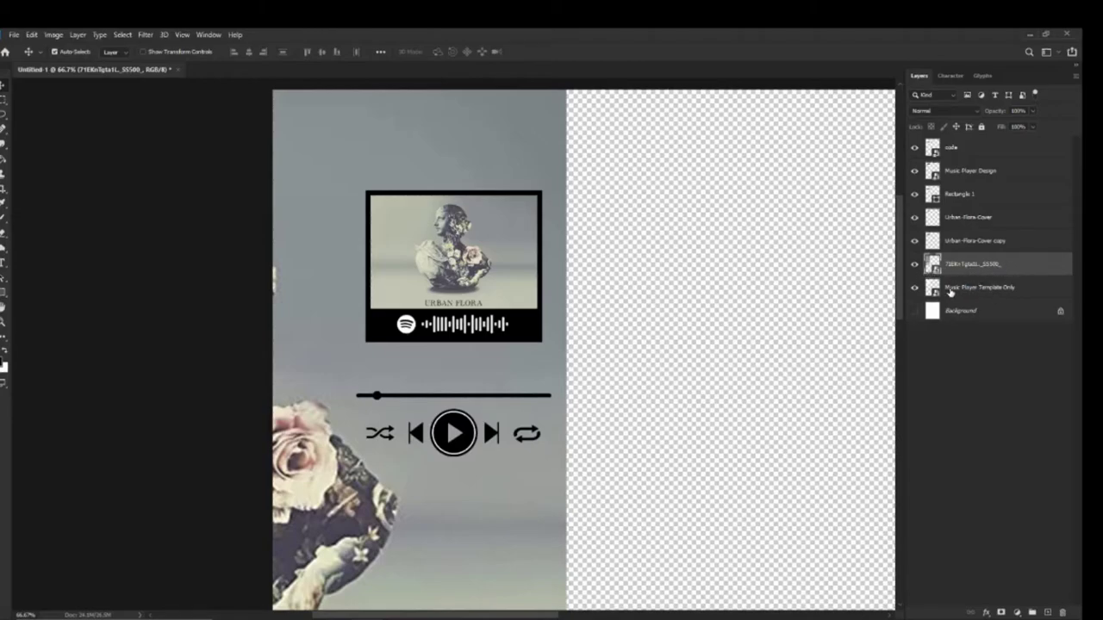
Clip the newly placed image to the Music Player Template Only layer with a clipping mask.
right_click(1010, 269)
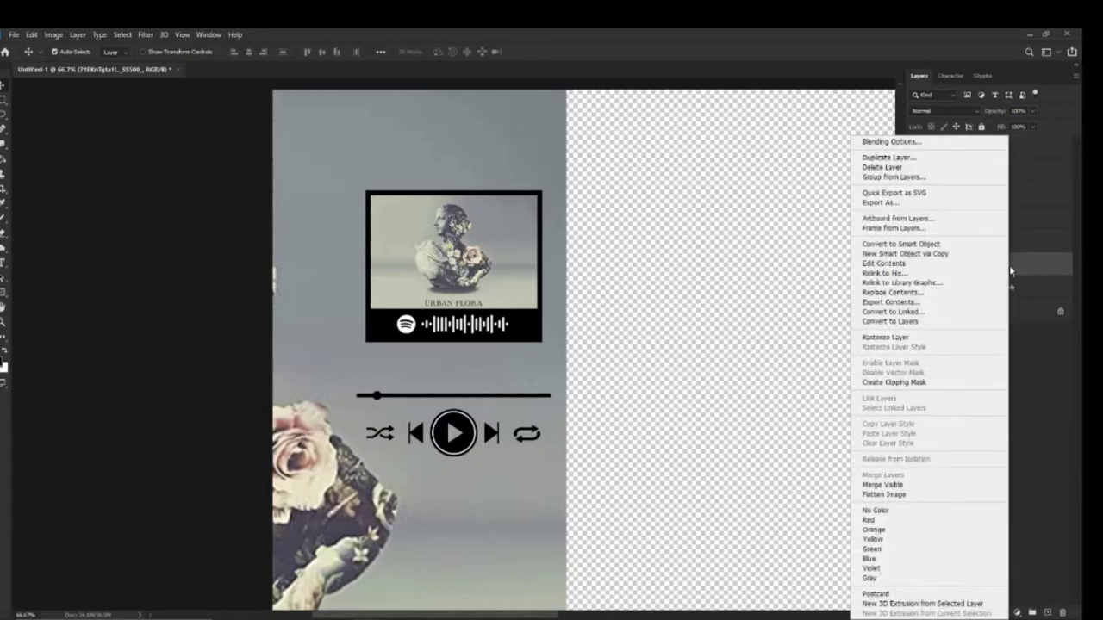
click(1020, 258)
right_click(1020, 258)
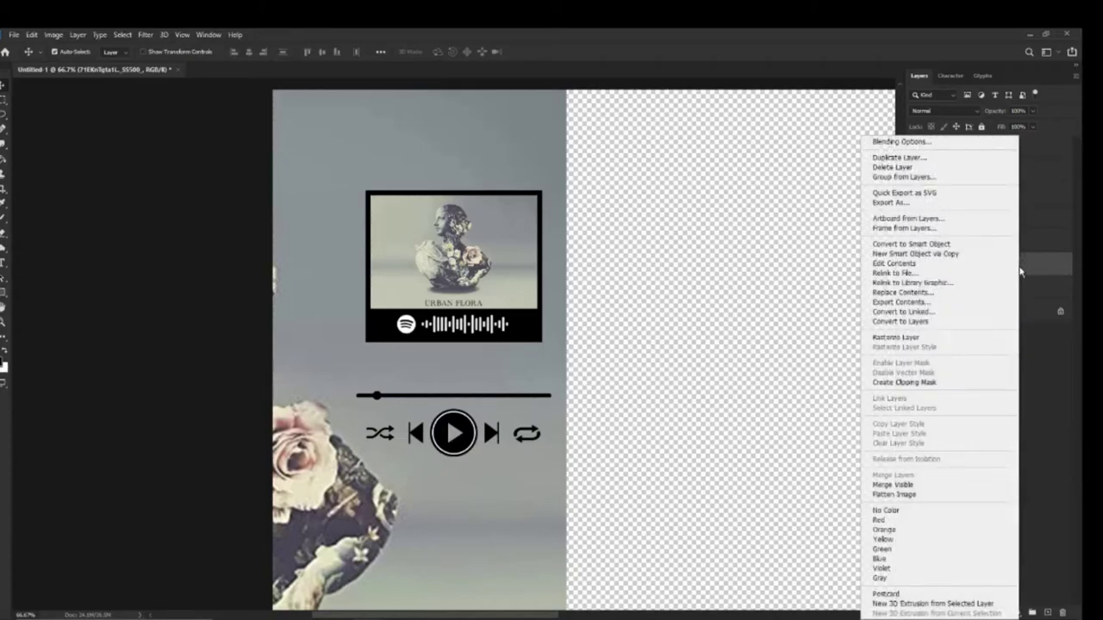
click(1029, 273)
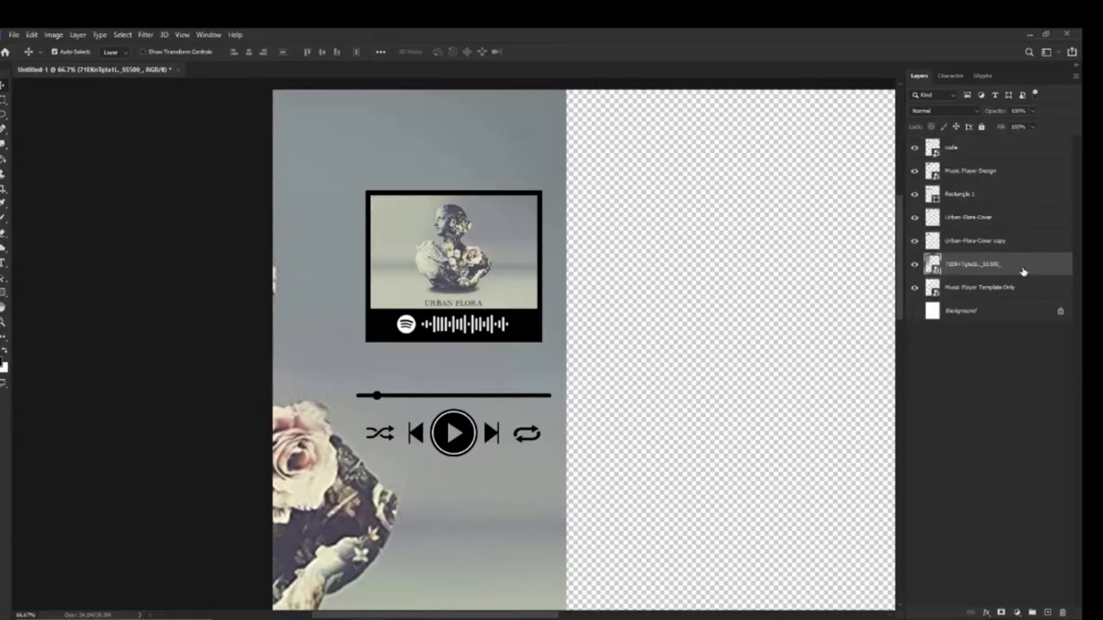
right_click(1024, 272)
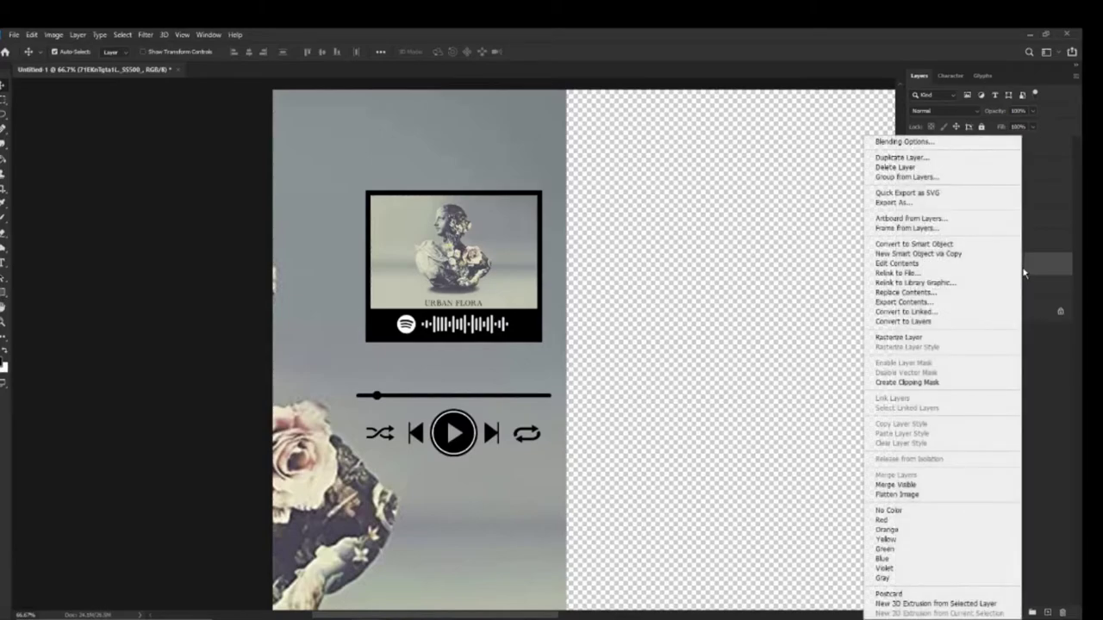
click(925, 385)
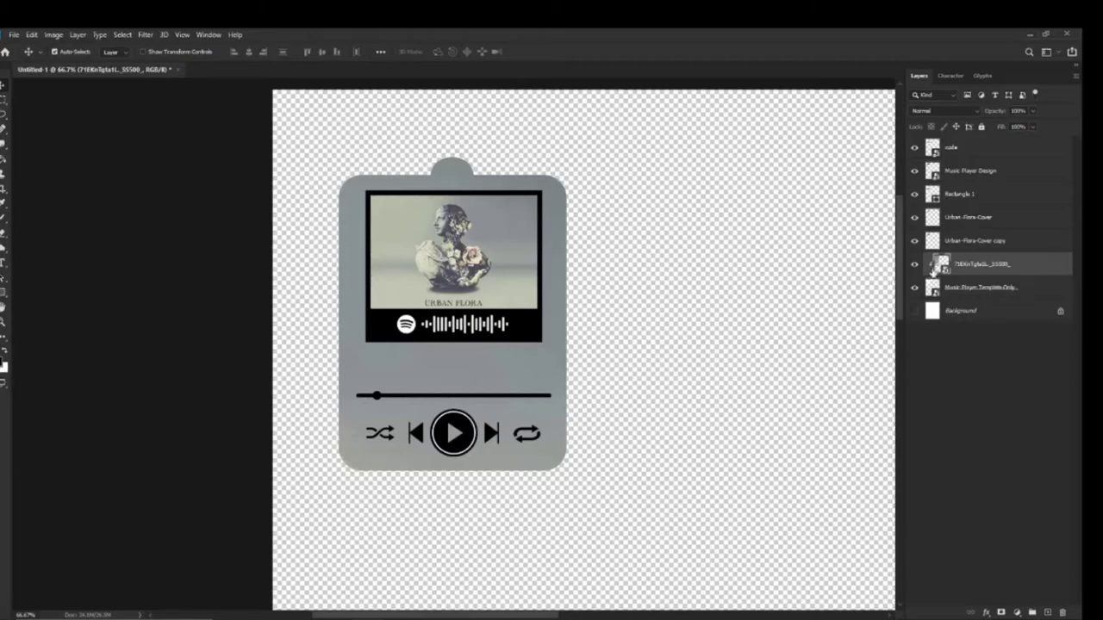
Delete the image layer that is clipped to the music player template.
right_click(1030, 273)
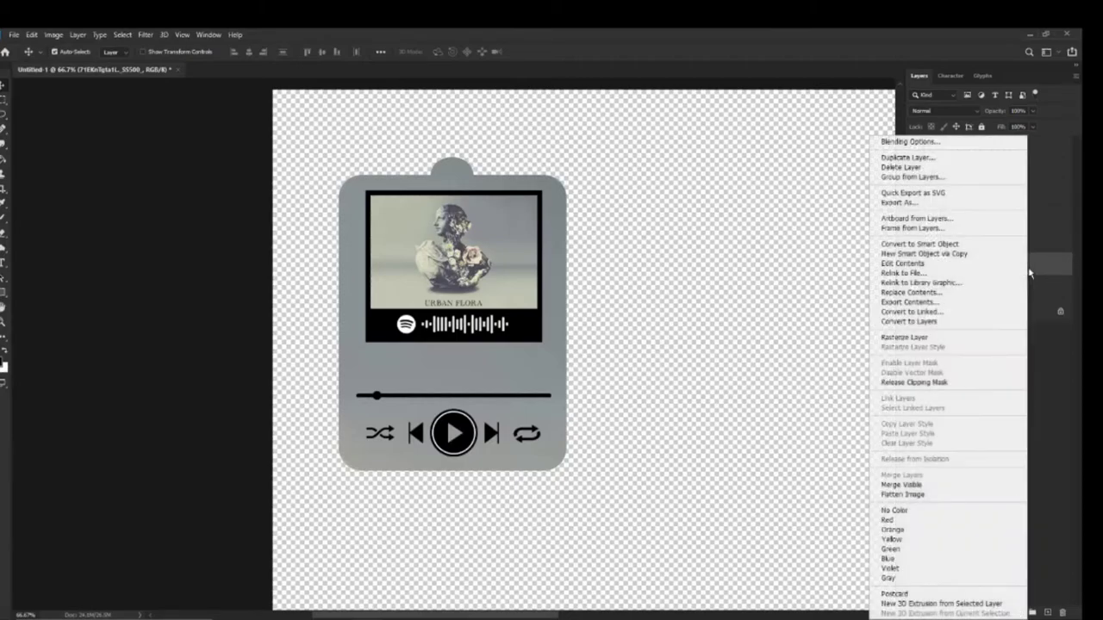
click(1062, 266)
key(Delete)
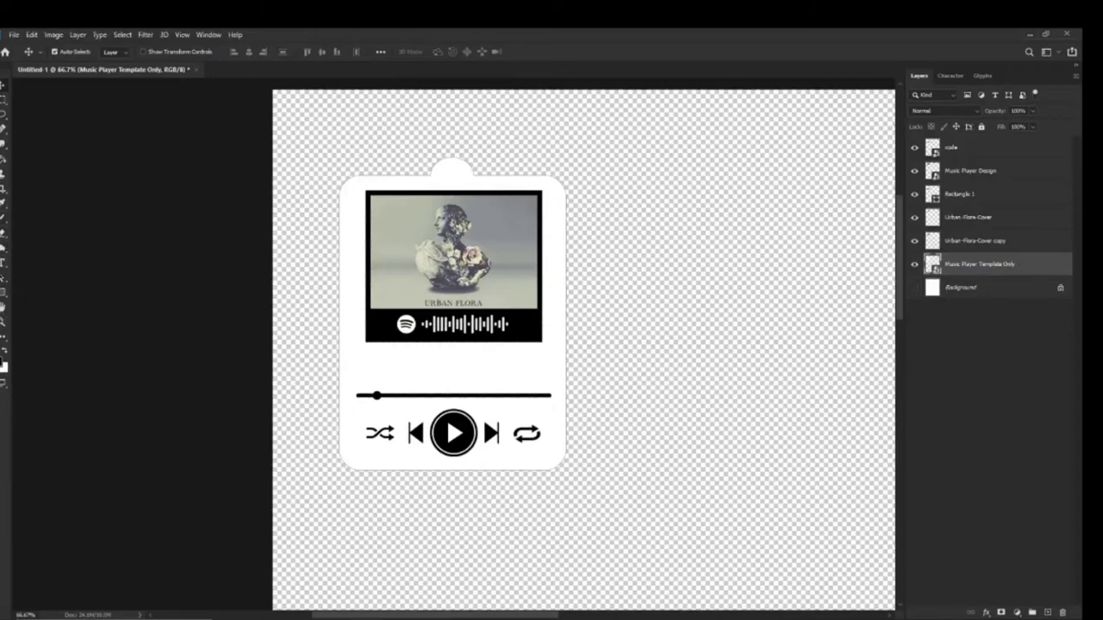
Set the foreground color to the blue-grey #82878a sampled from the upper-right corner of the Urban Flora cover.
click(4, 365)
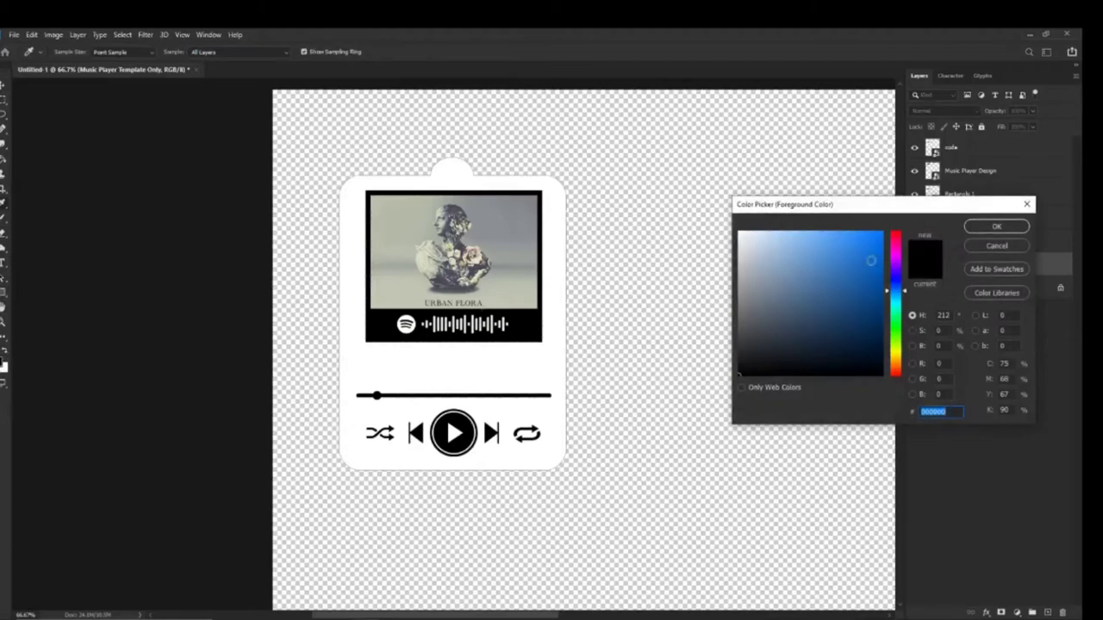
text(0e66cd)
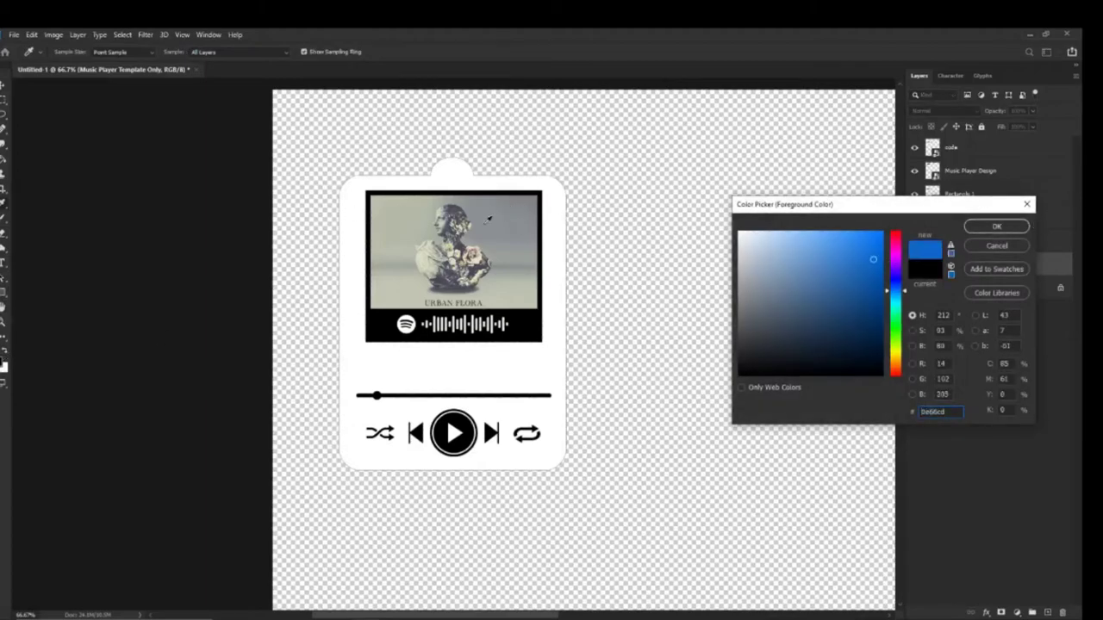
click(487, 220)
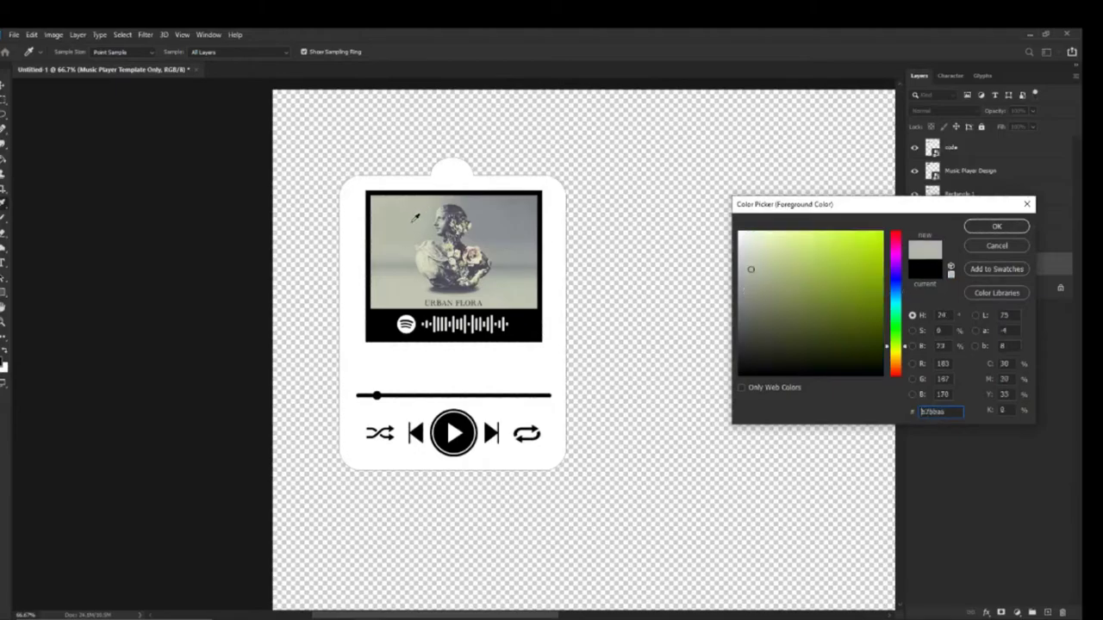
click(534, 198)
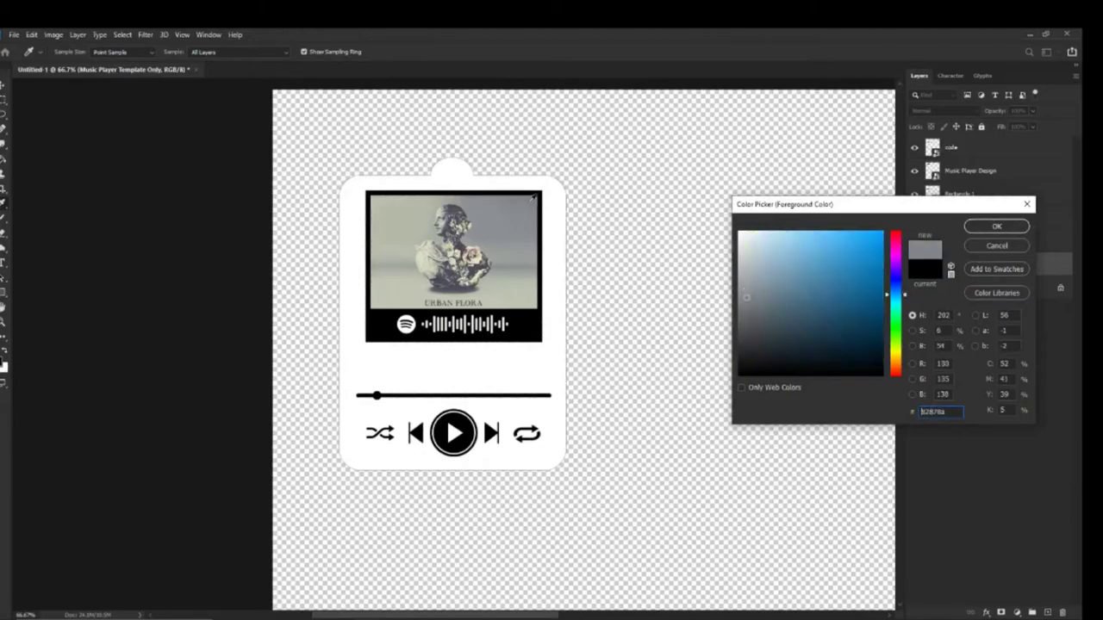
click(996, 225)
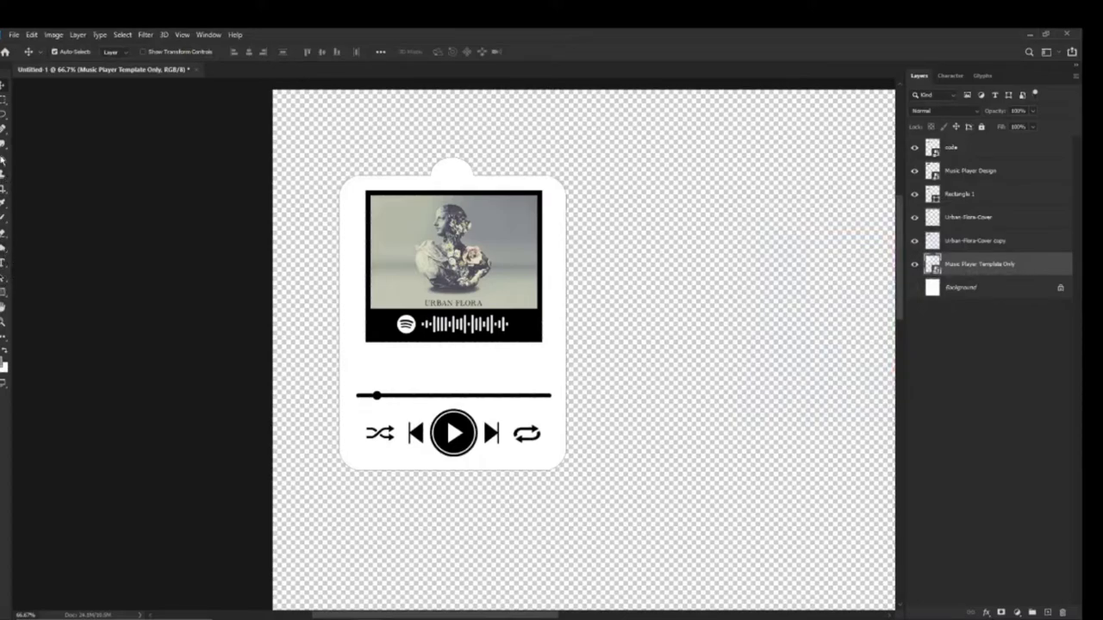
Rasterize the Music Player Template Only layer and fill the player's body with the foreground grey using the Paint Bucket.
click(3, 158)
click(161, 58)
click(162, 55)
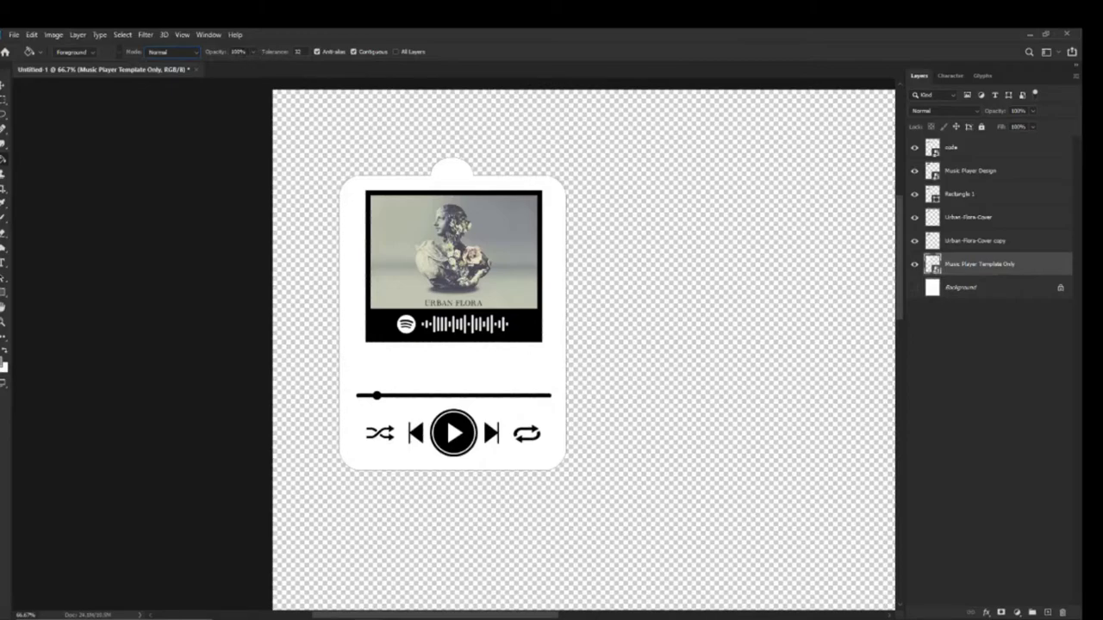
click(457, 172)
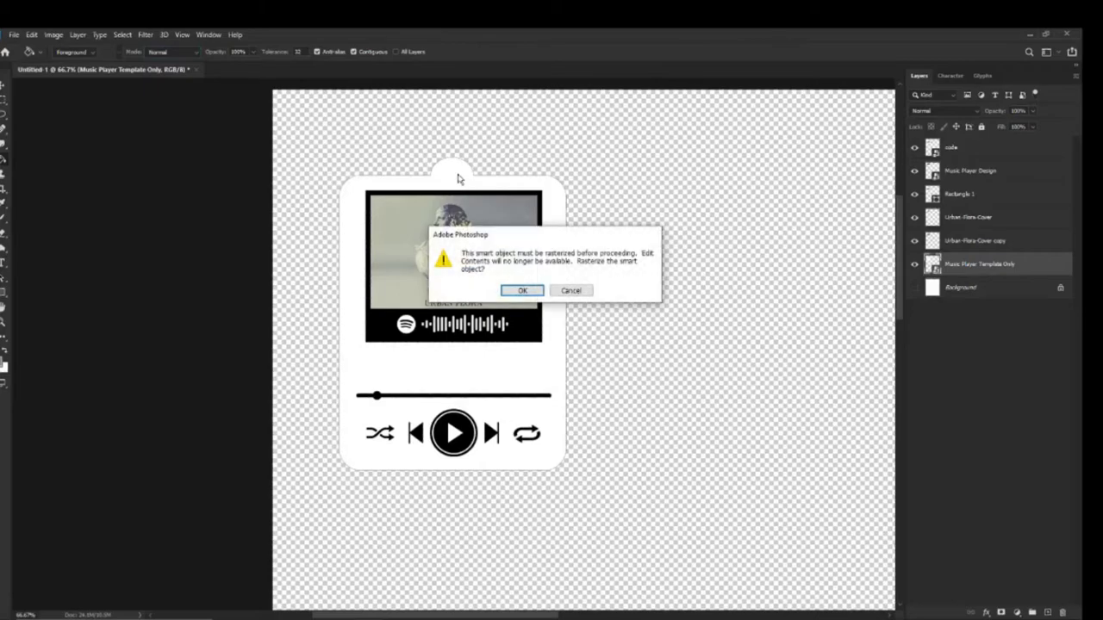
click(528, 291)
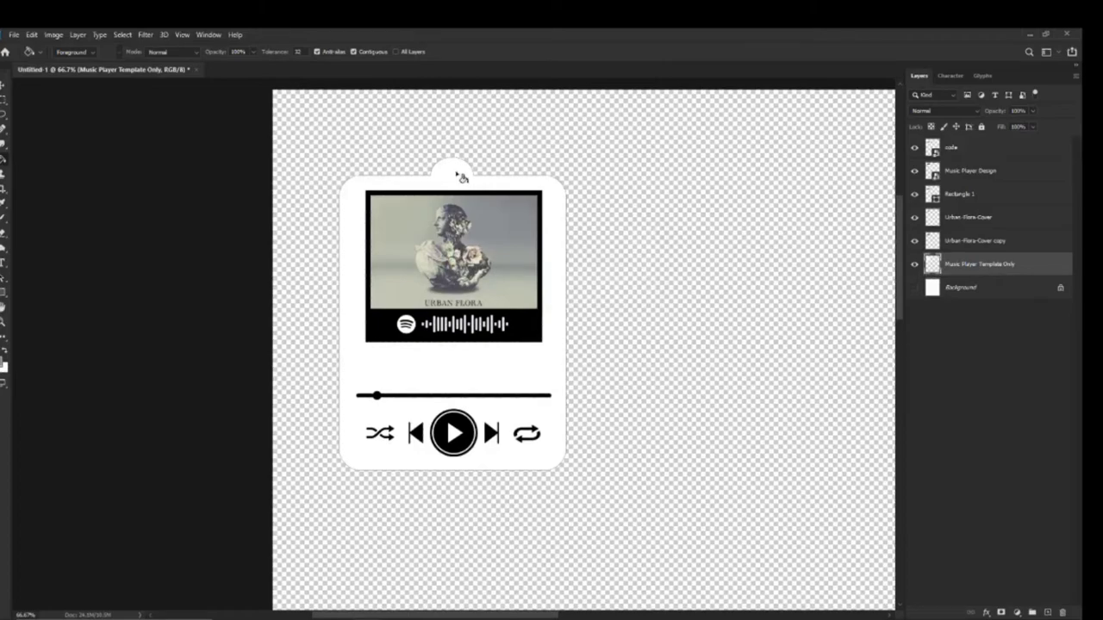
click(460, 175)
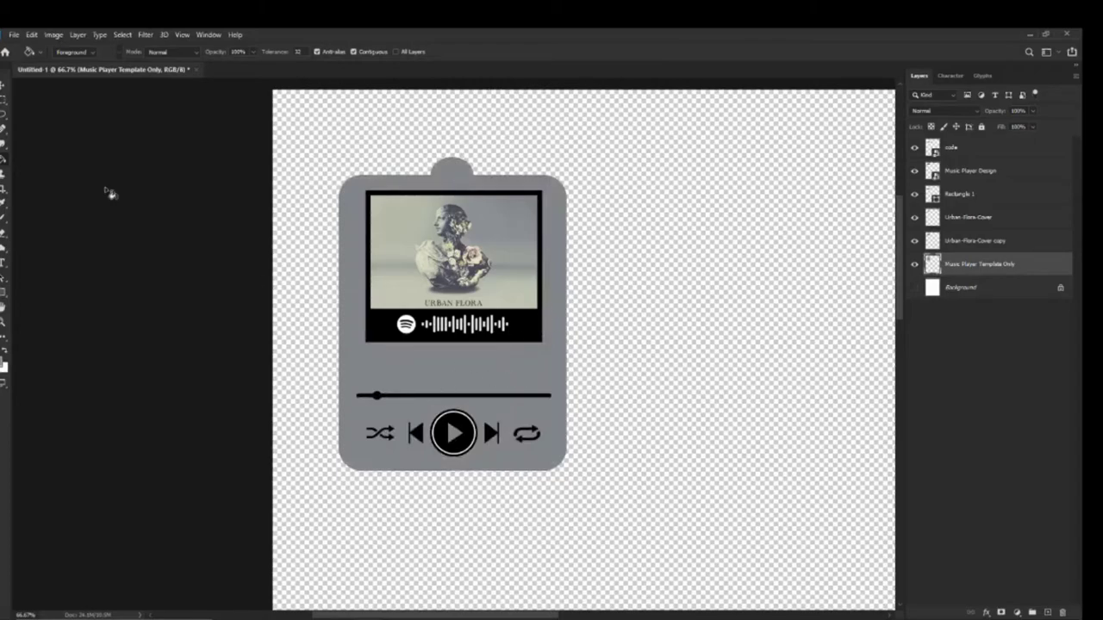
click(3, 86)
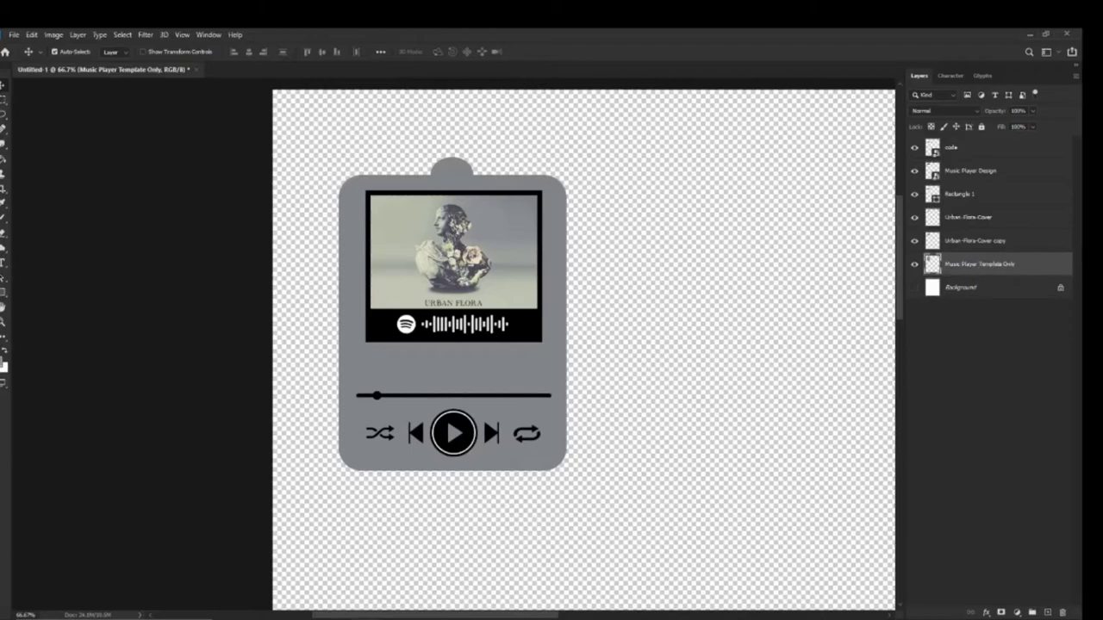
Try red, dark blue and purple Color Overlays on the Music Player Template Only layer, discard the color and disable the overlay.
click(986, 613)
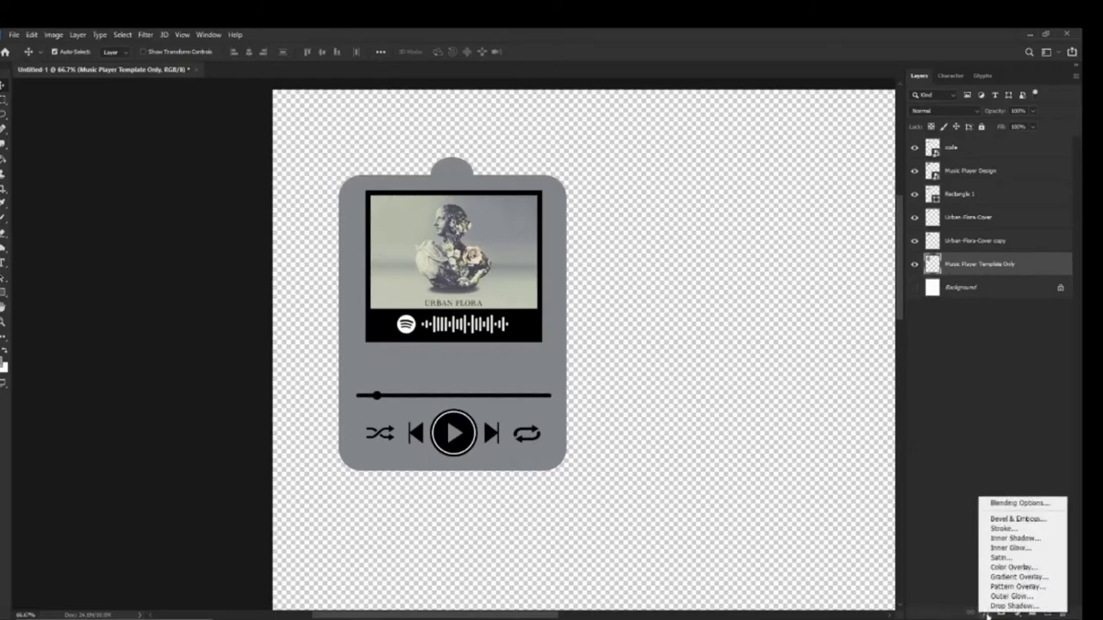
click(998, 569)
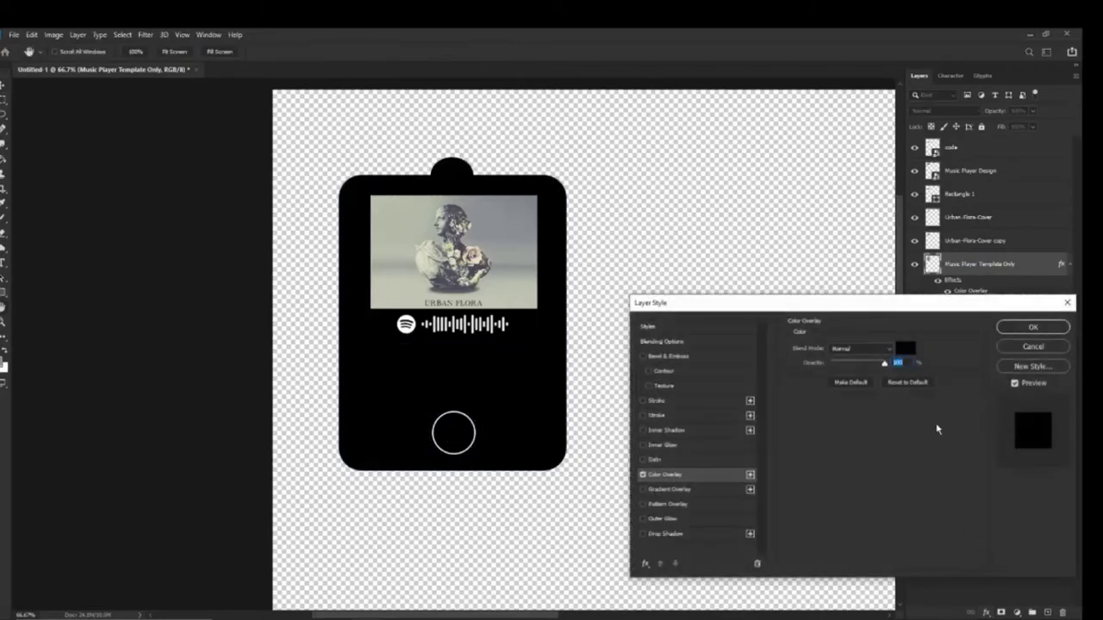
click(906, 351)
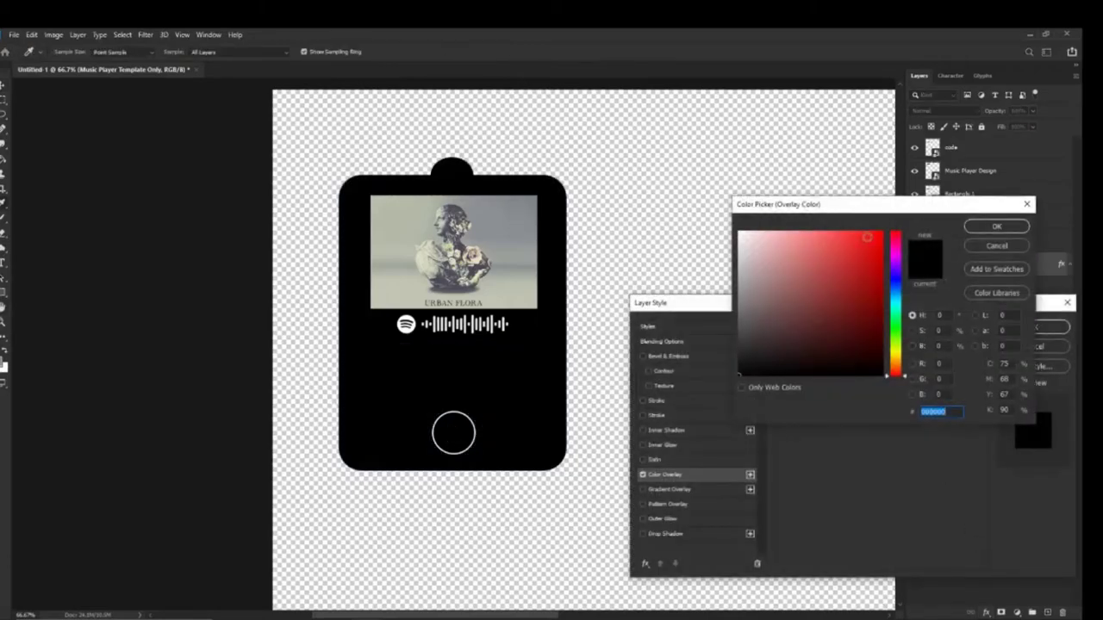
click(867, 236)
click(895, 282)
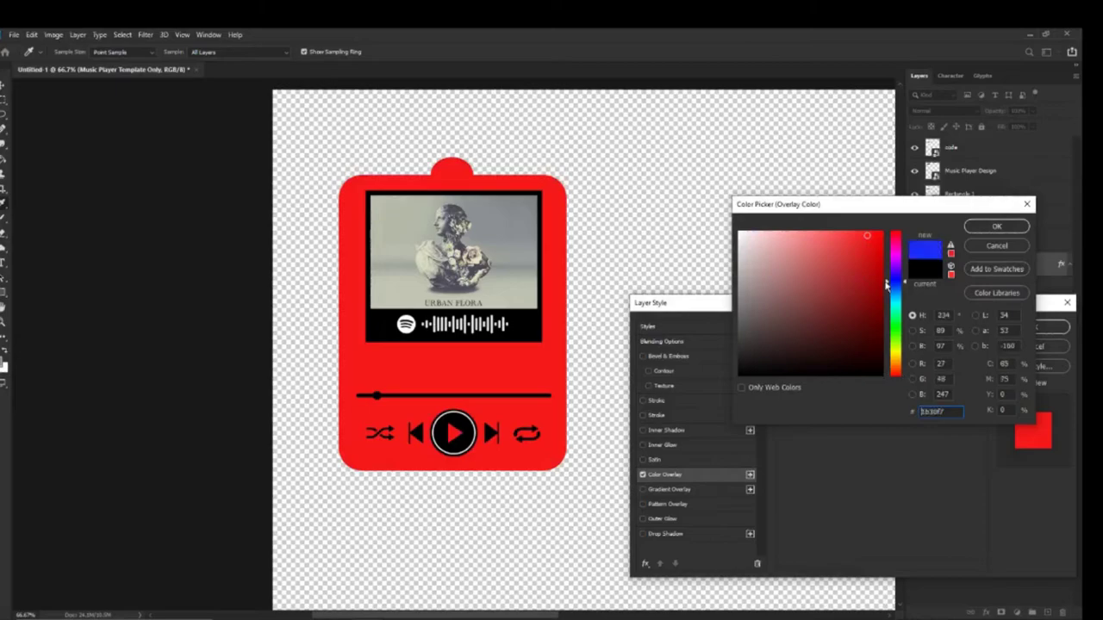
click(873, 338)
click(827, 313)
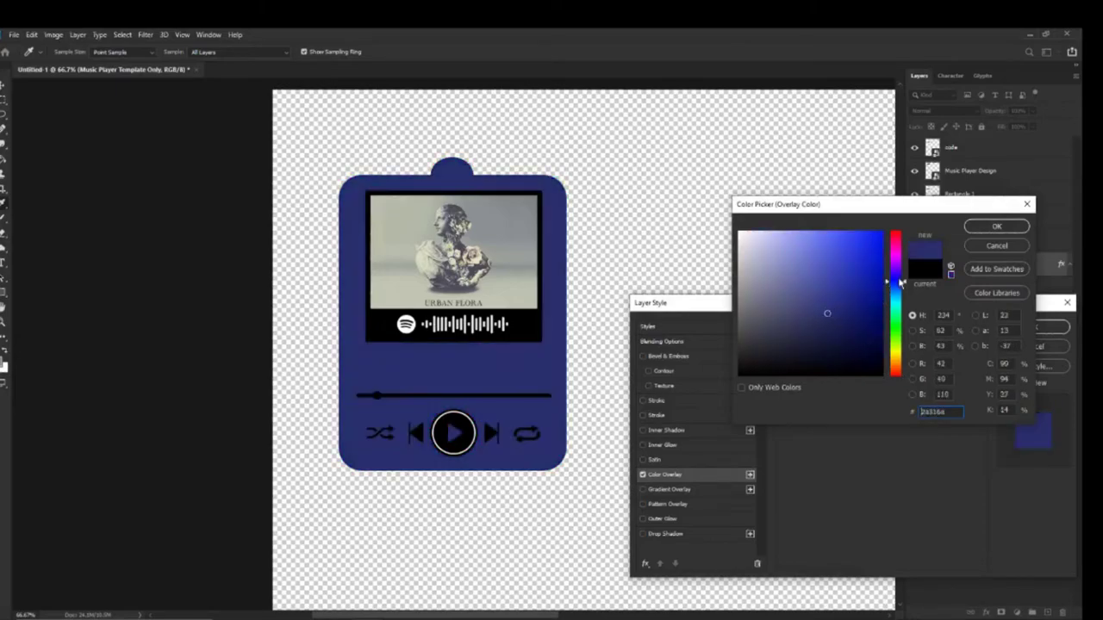
click(886, 257)
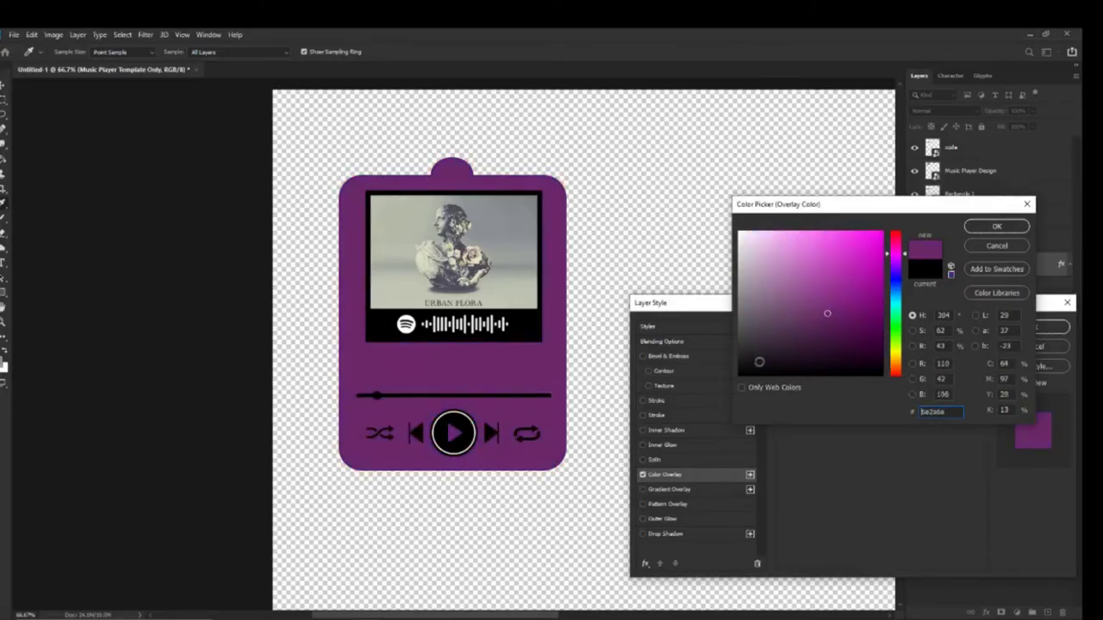
click(997, 245)
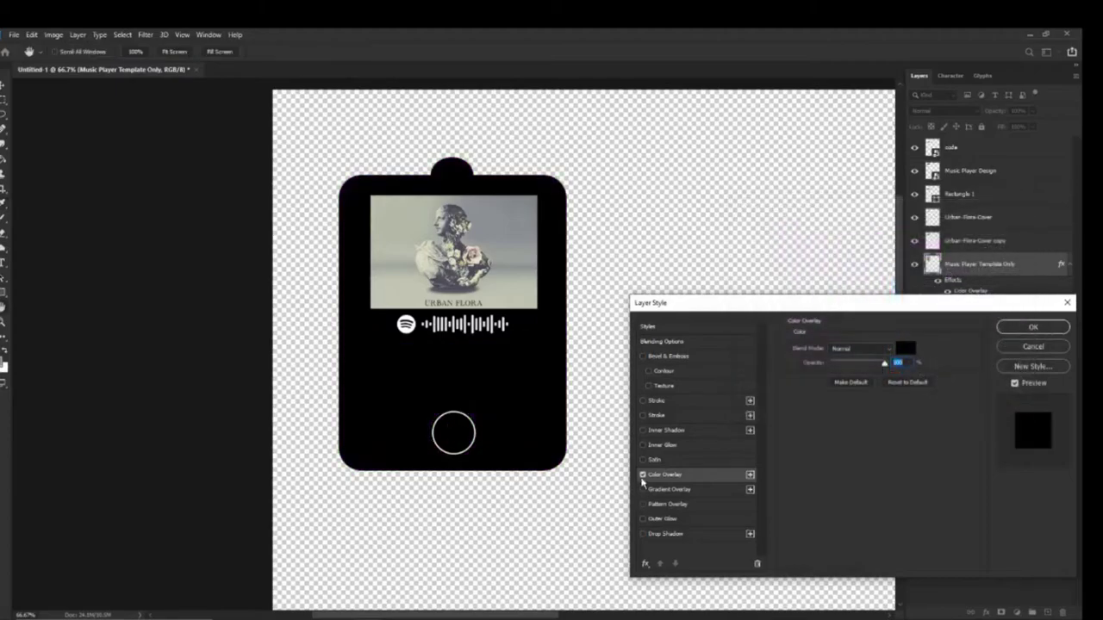
click(642, 476)
Try a rainbow Gradient Overlay on the player layer, with a reduced scale and a diagonal angle.
click(661, 491)
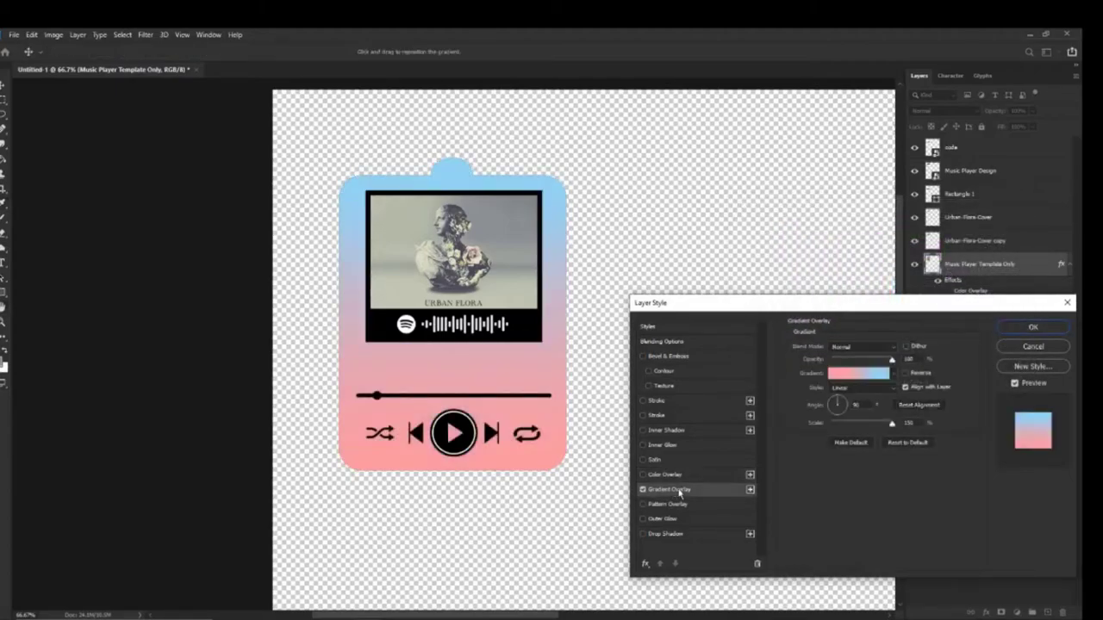
click(895, 374)
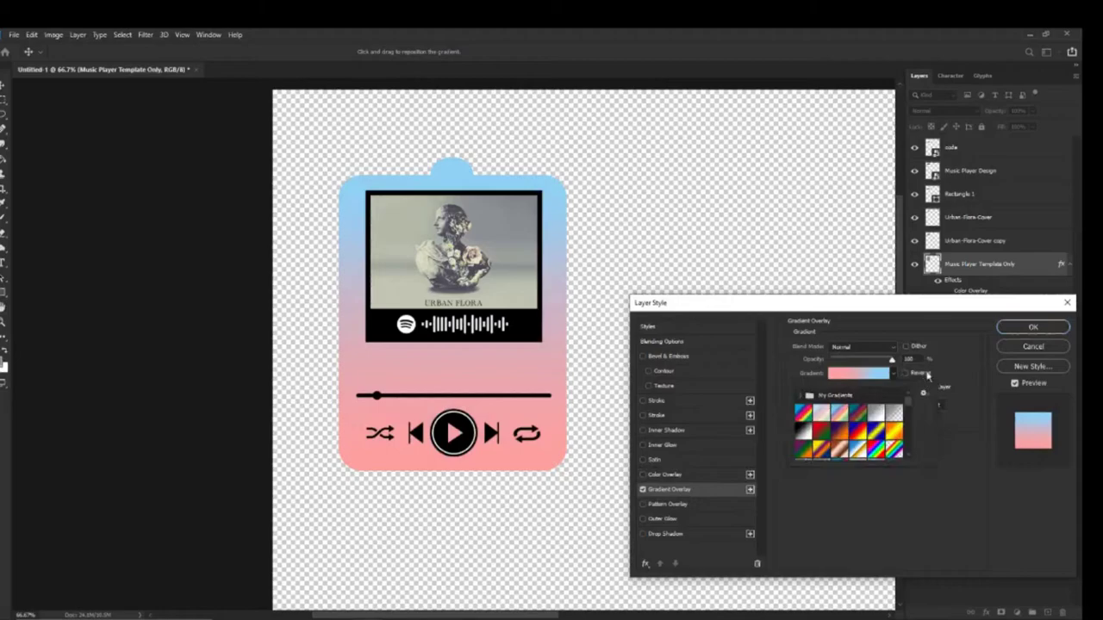
click(877, 447)
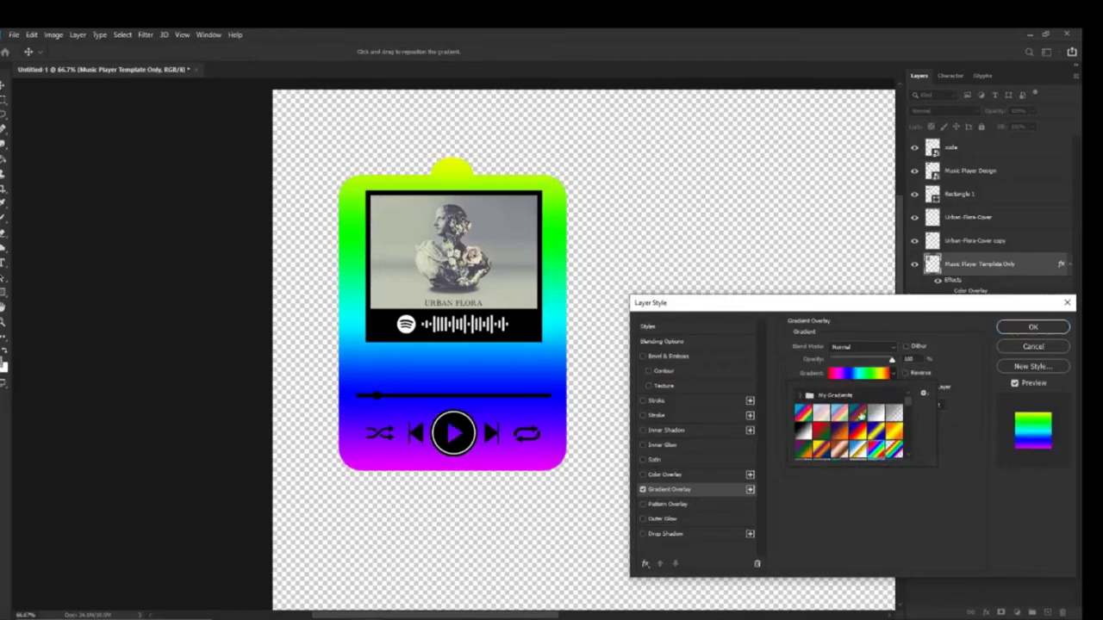
click(931, 550)
drag(893, 426, 865, 416)
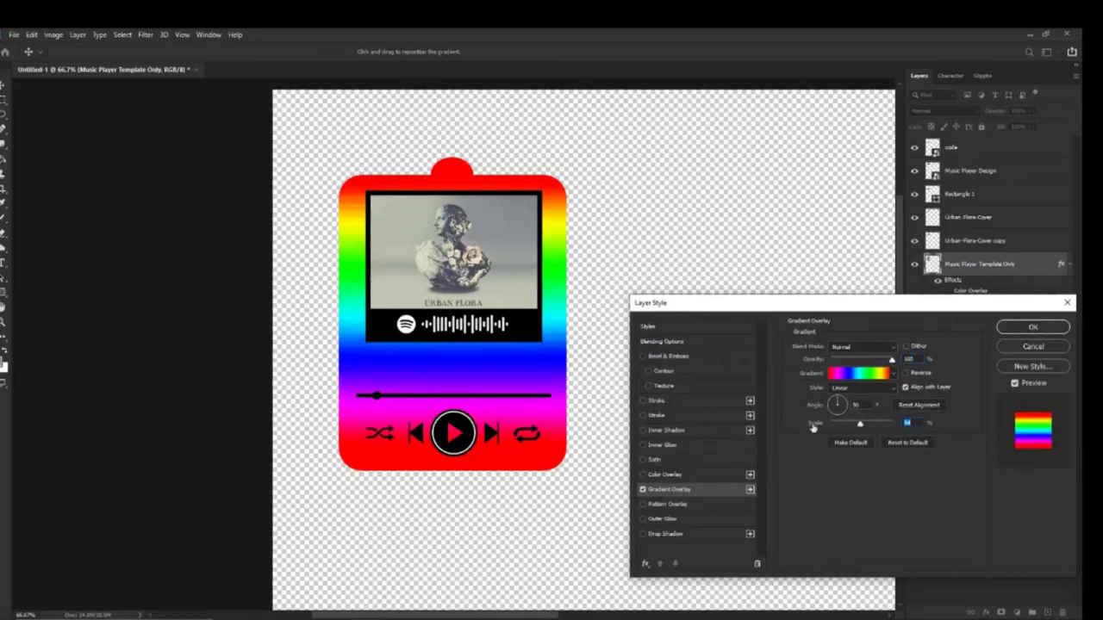
click(840, 411)
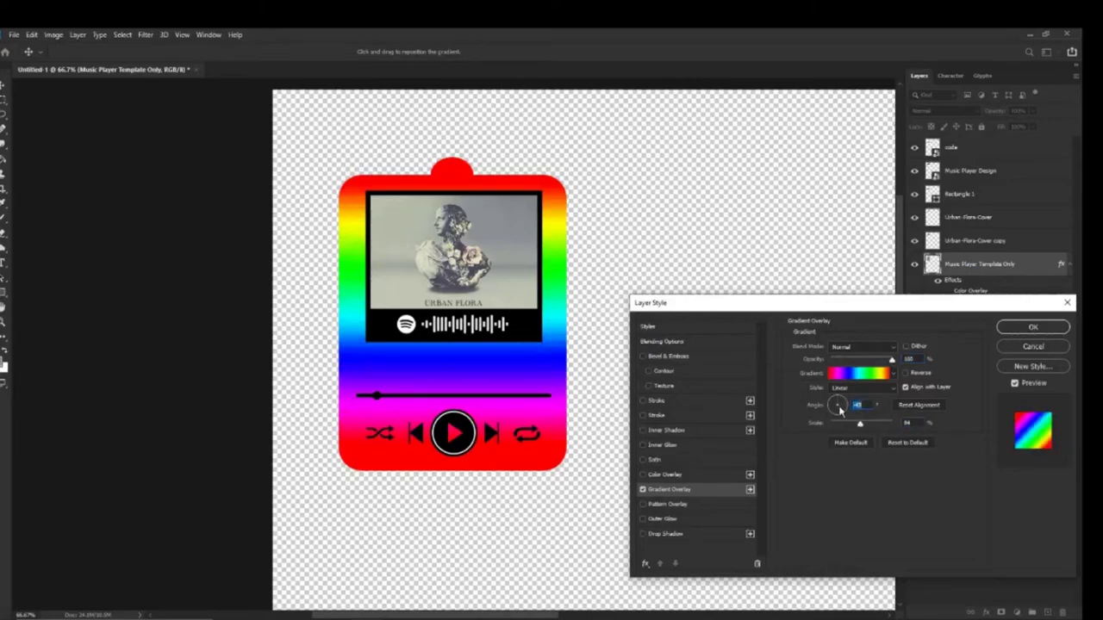
click(834, 418)
Try the purple, green and orange preset for the player's Gradient Overlay, and turn the overlay off.
click(897, 375)
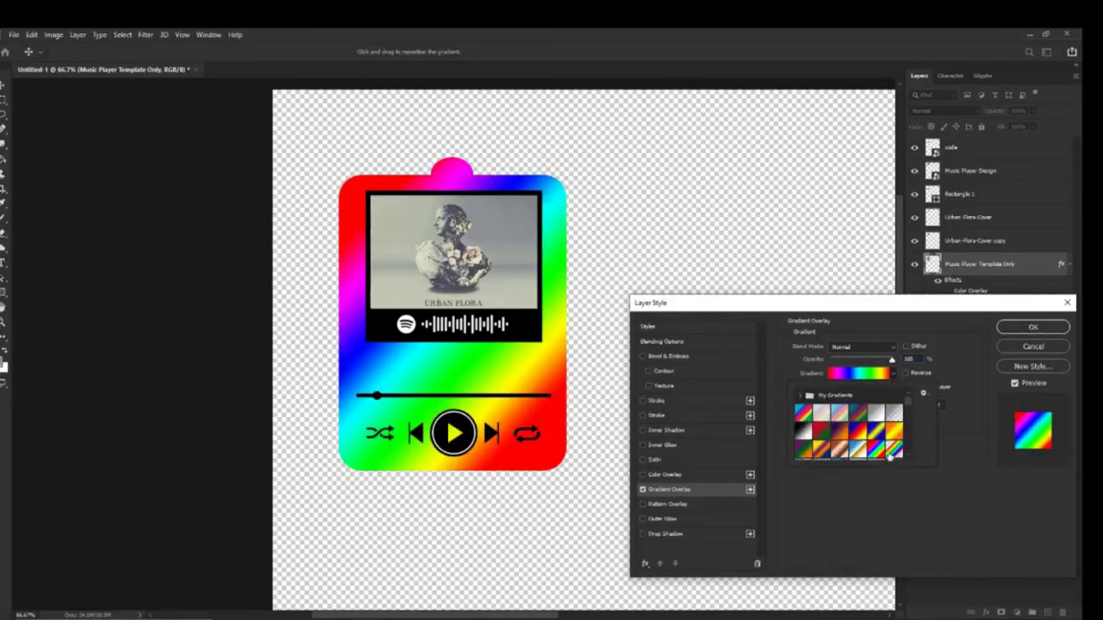
click(843, 455)
click(801, 449)
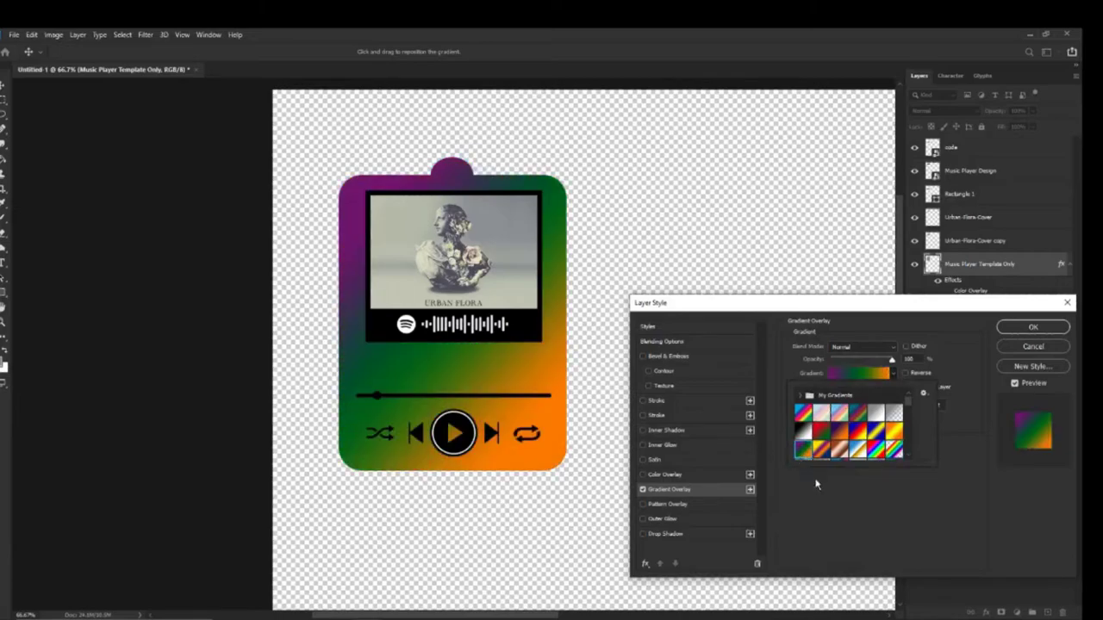
click(877, 524)
click(642, 488)
Try a Pattern Overlay on the player using the first Trees leaf pattern at a reduced scale, and turn it off.
click(654, 504)
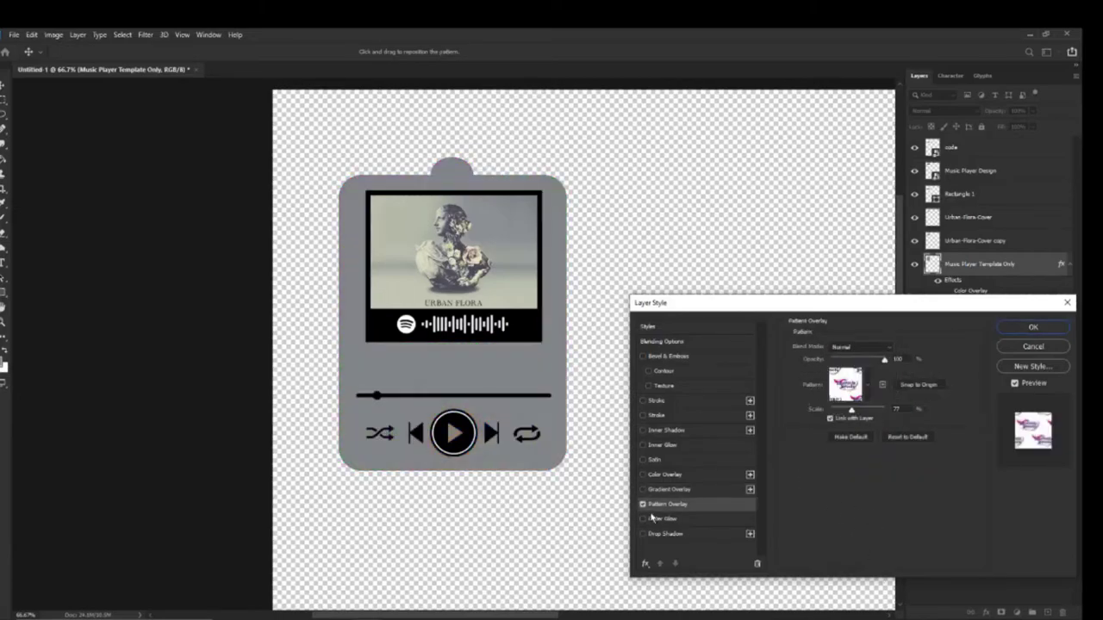
click(869, 386)
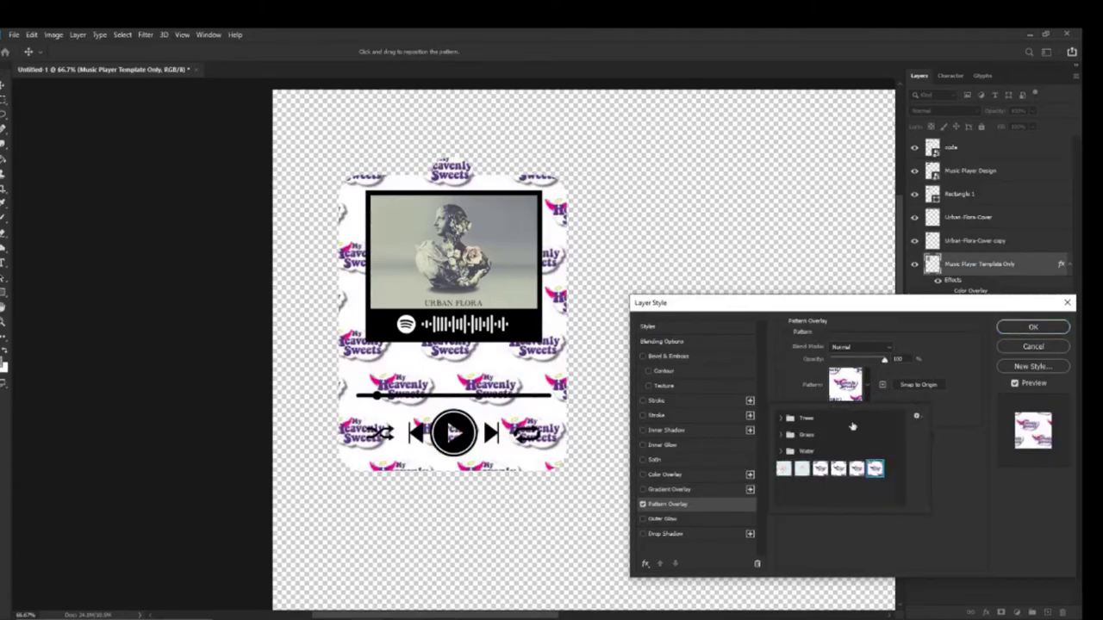
click(786, 419)
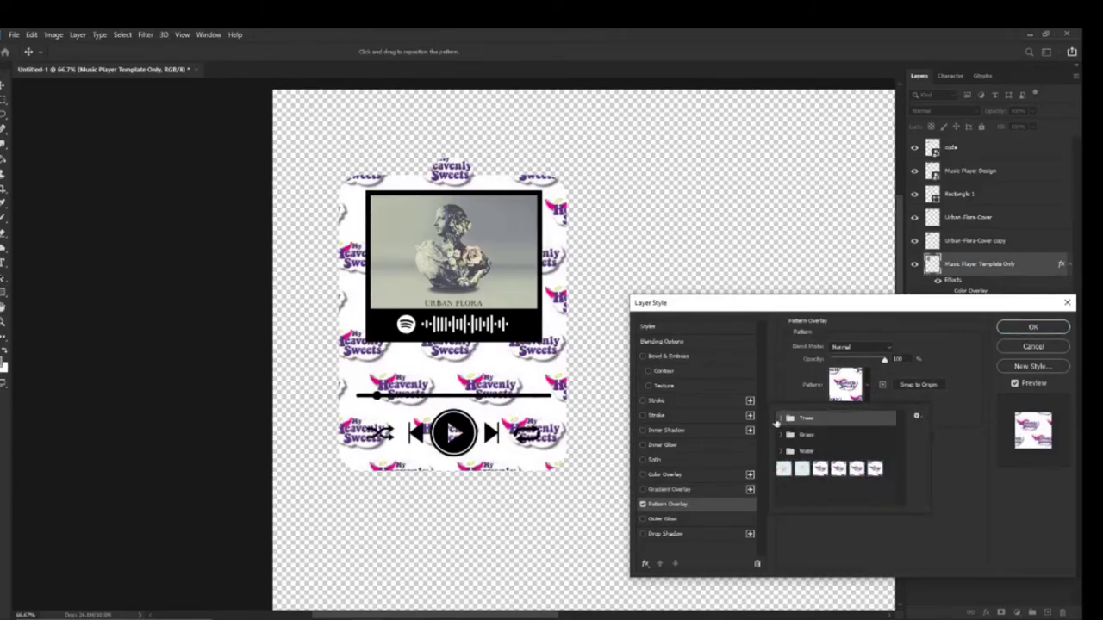
click(779, 418)
click(798, 440)
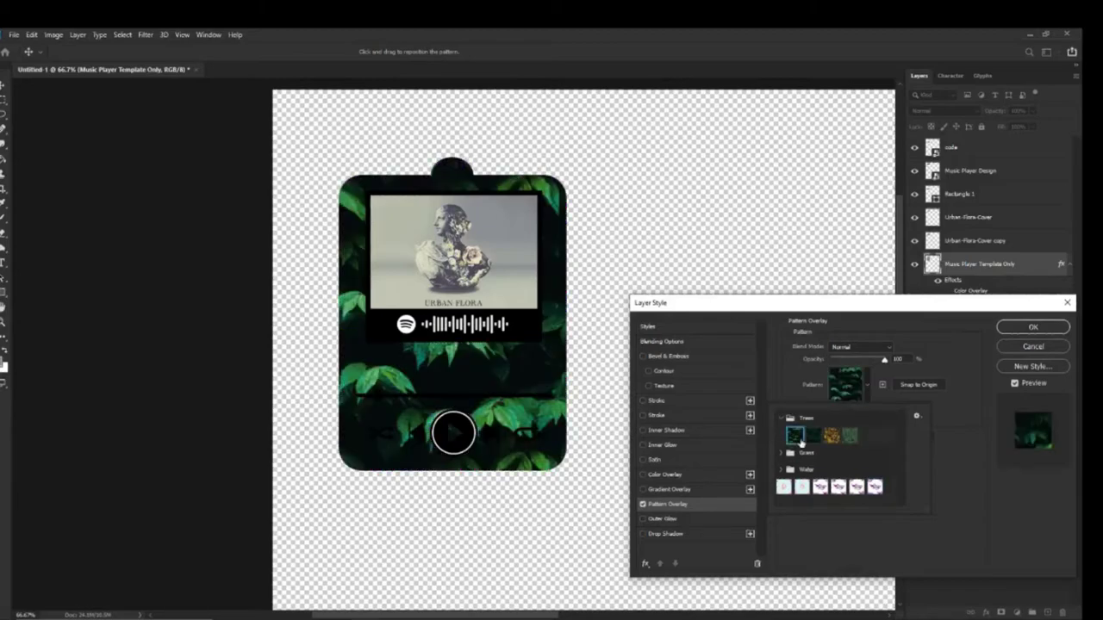
click(942, 476)
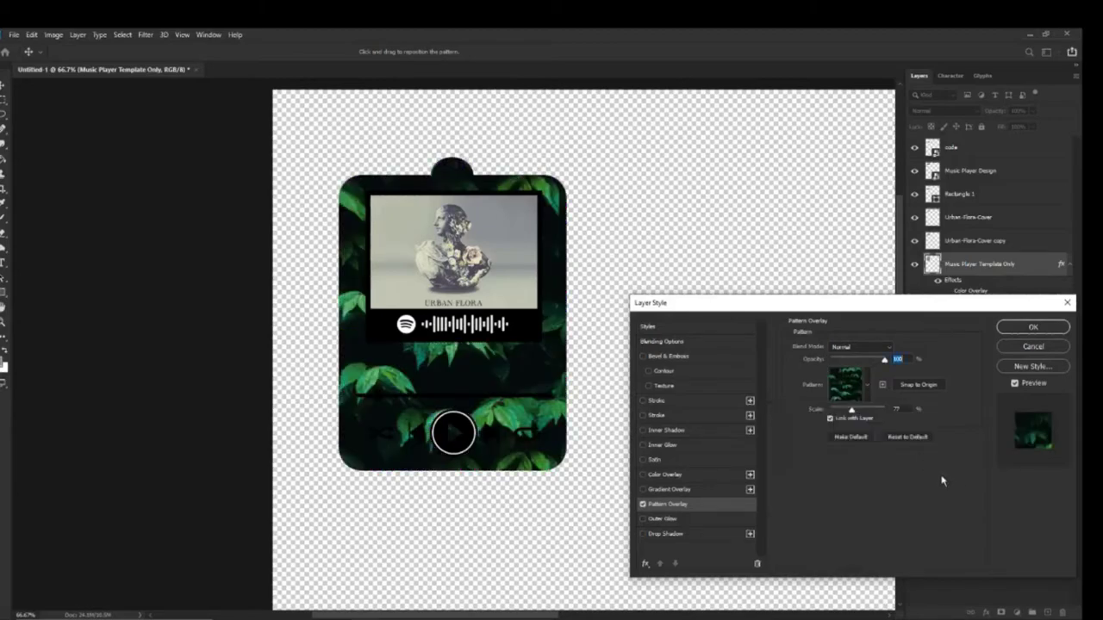
mouse_move(852, 412)
mouse_down()
mouse_move(827, 414)
mouse_move(842, 418)
mouse_up()
drag(842, 418, 839, 418)
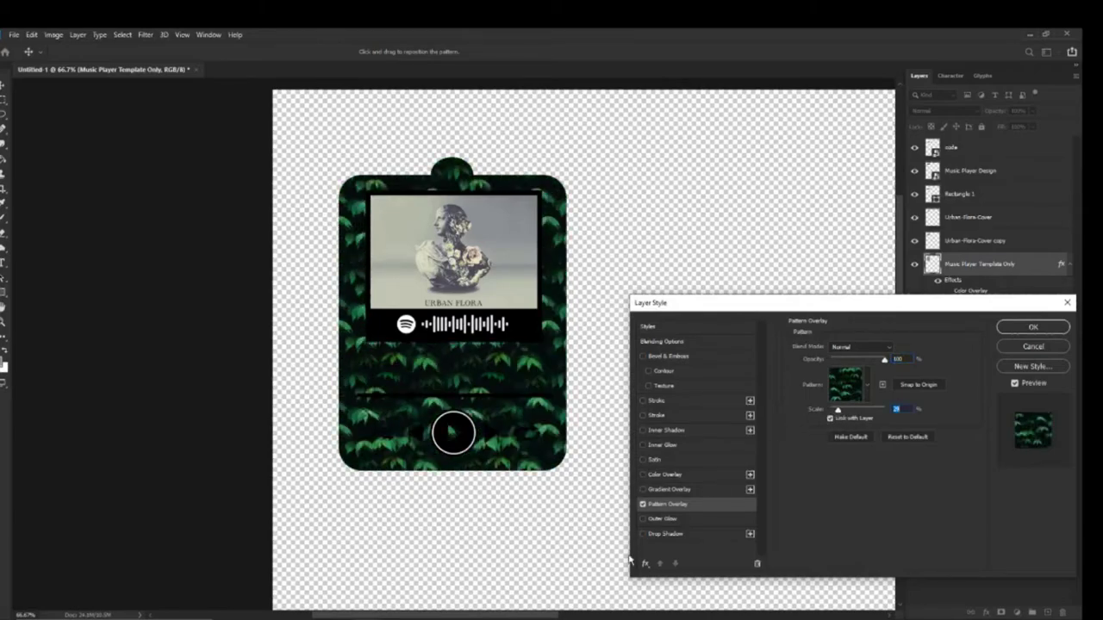
click(643, 505)
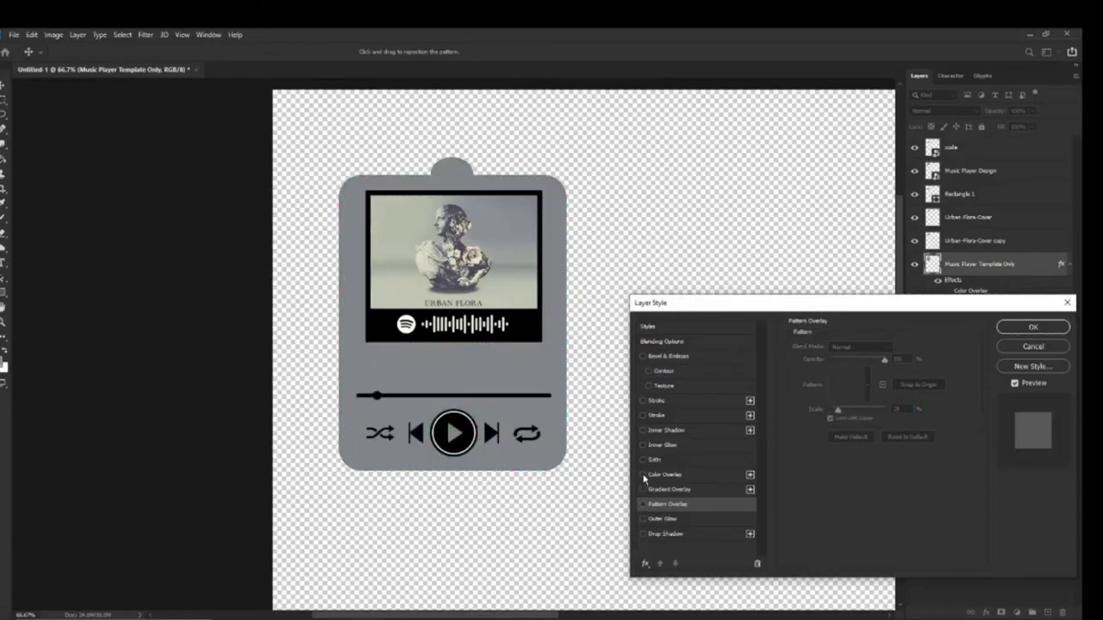
Re-enable the player's Color Overlay, try pink #ff9090 as its color, and discard that color choice.
click(643, 475)
click(674, 481)
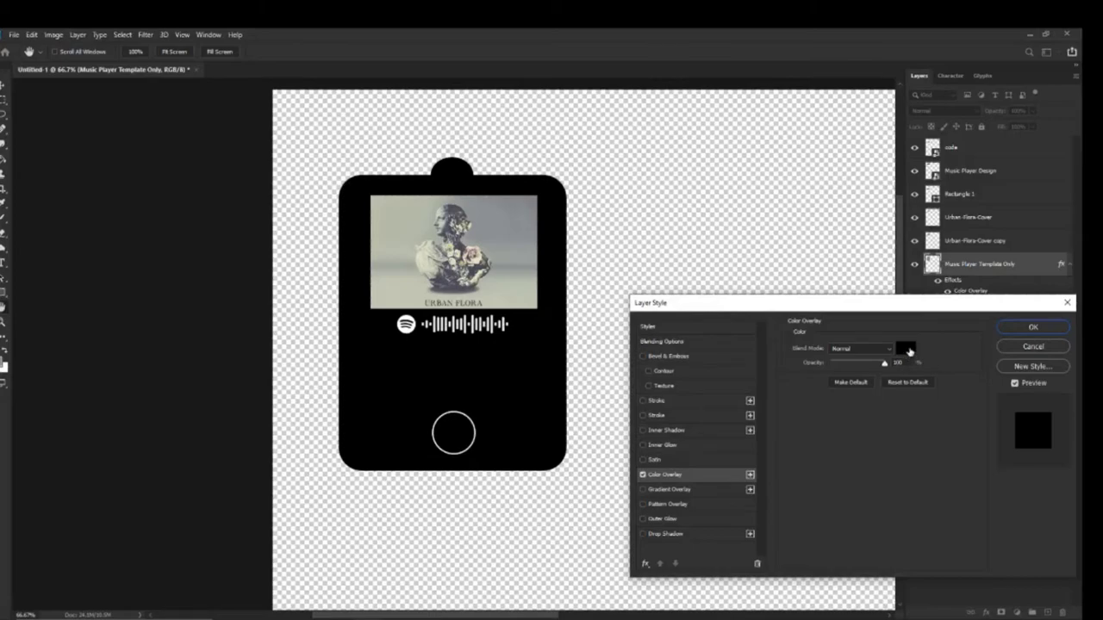
click(905, 349)
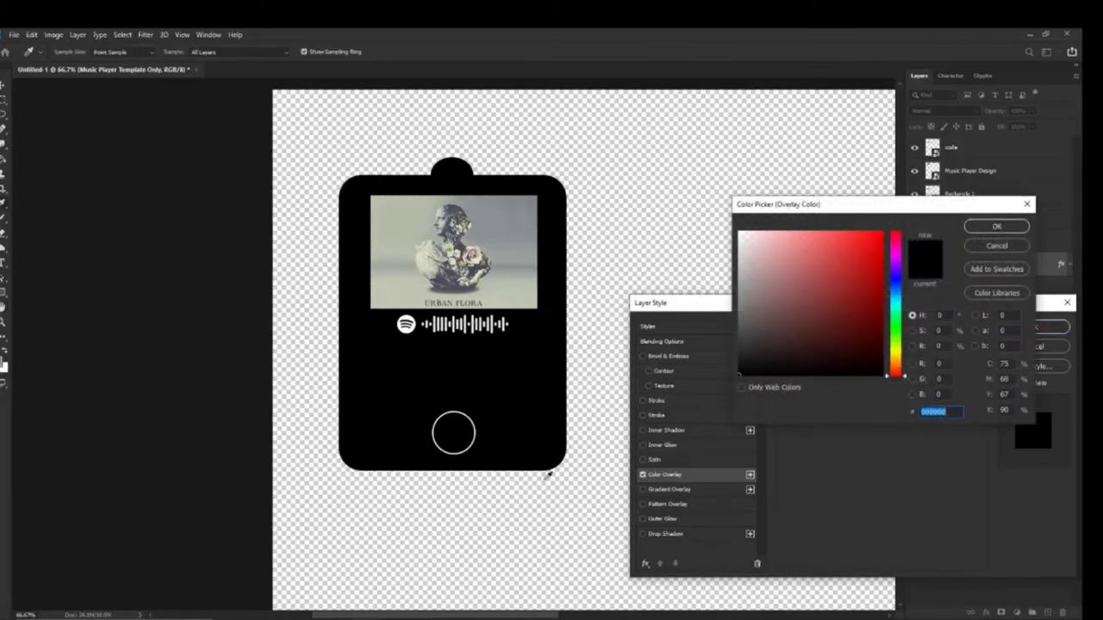
text(ff9090)
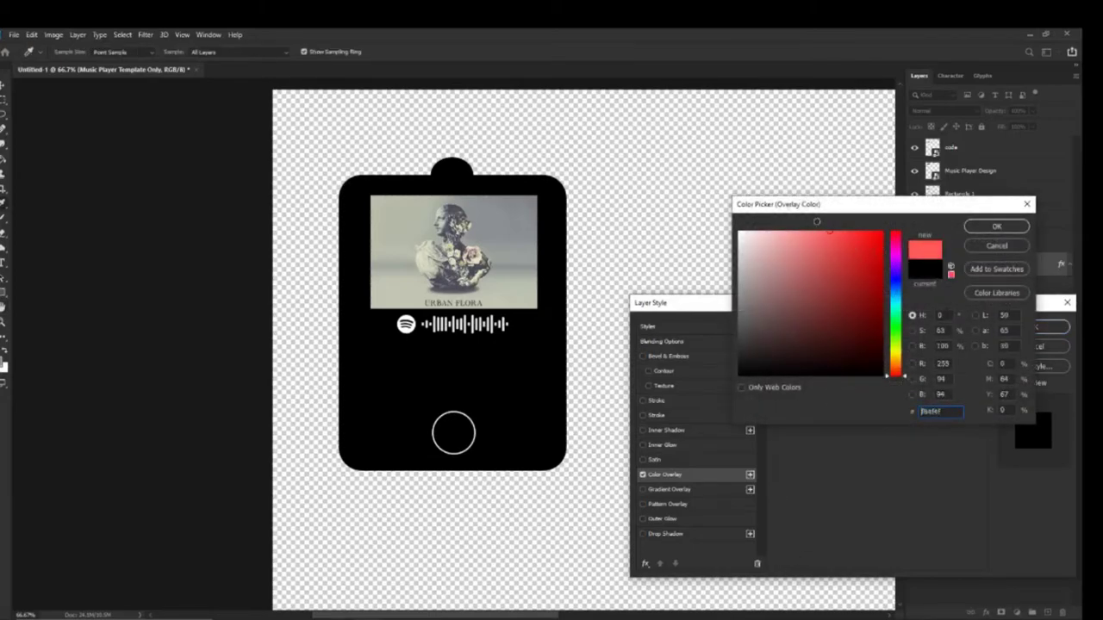
click(997, 246)
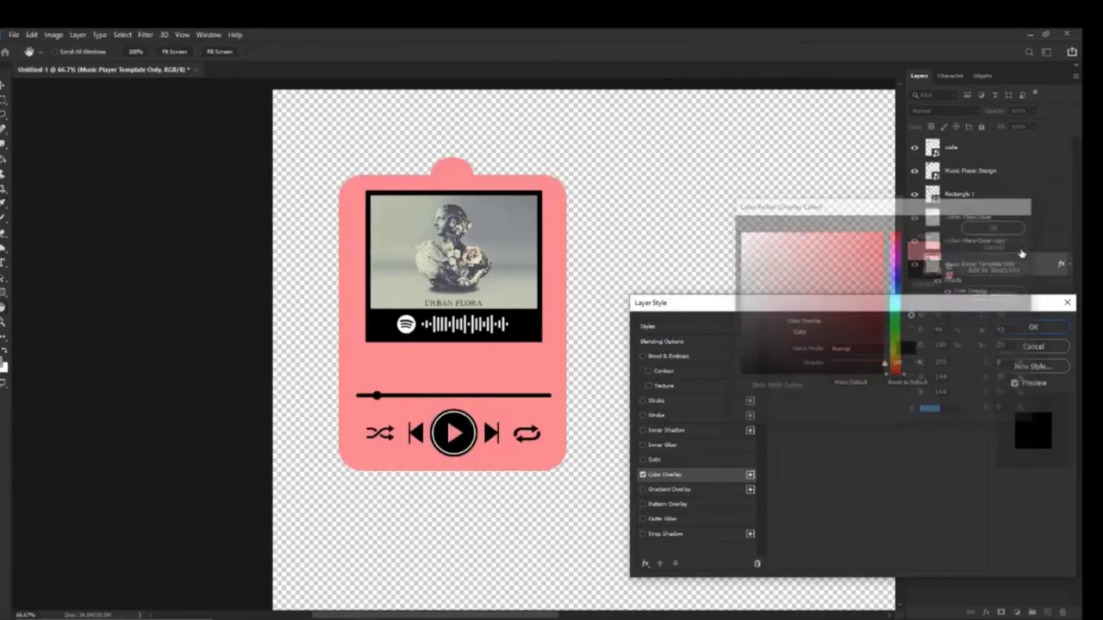
Turn off the Color Overlay, discard the layer style changes, and fill the Music Player Template Only layer with white.
click(642, 474)
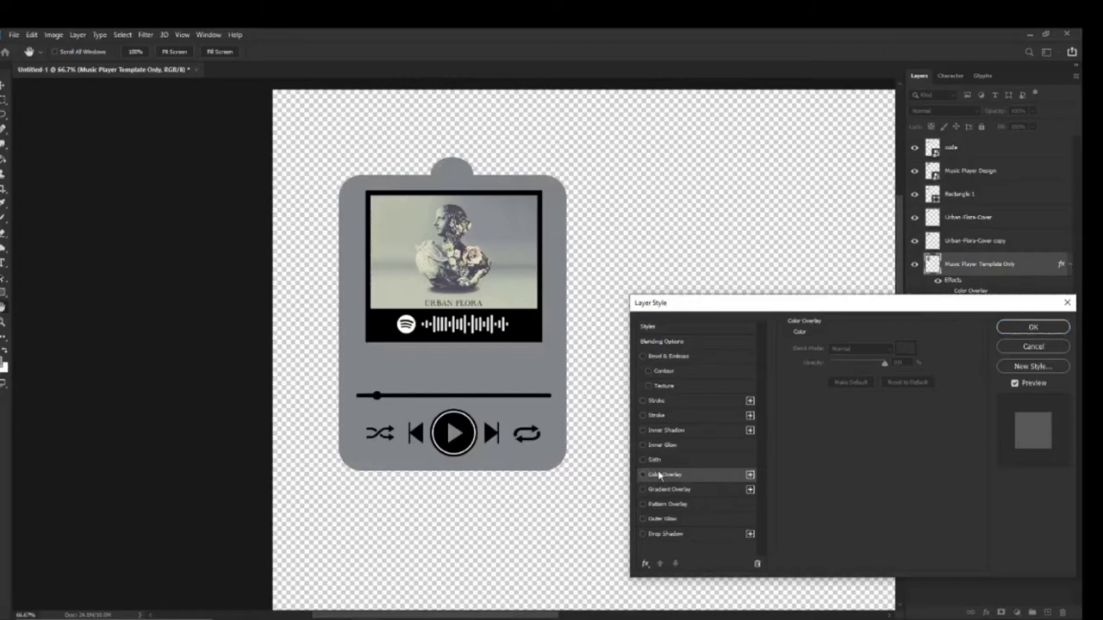
click(1034, 347)
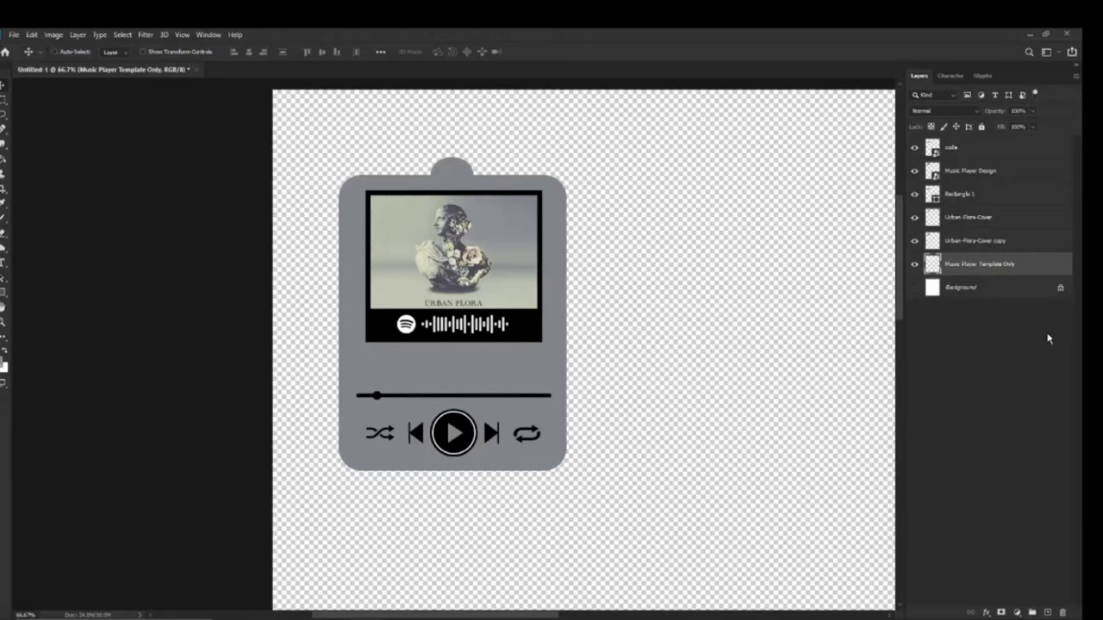
key(ctrl)
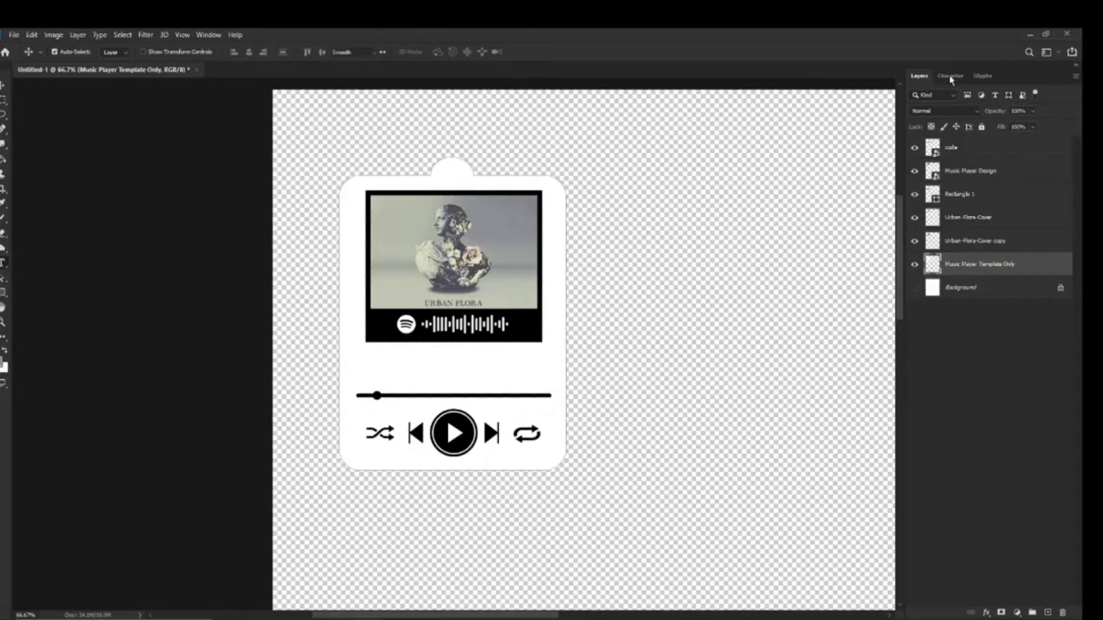
Activate the Type tool and choose Helvetica as the text font.
key(t)
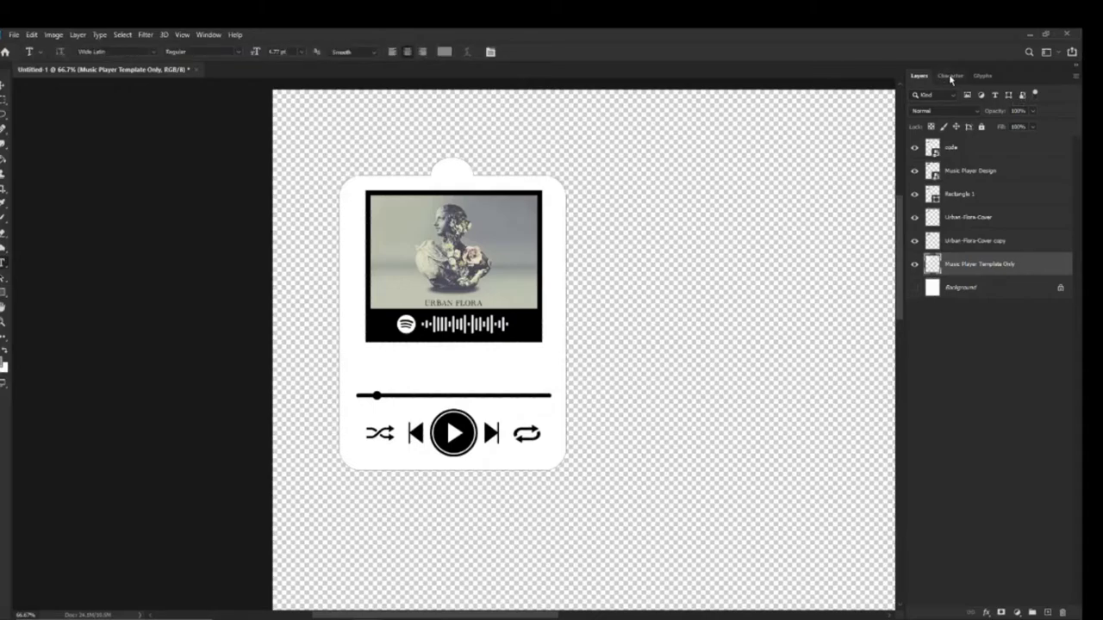
click(951, 78)
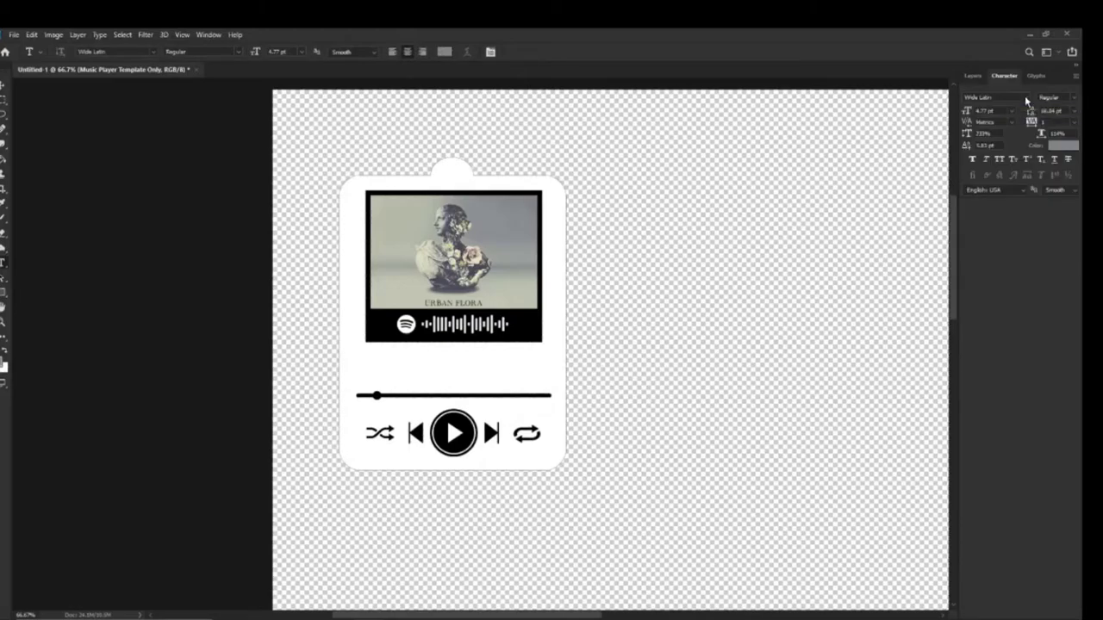
click(1025, 98)
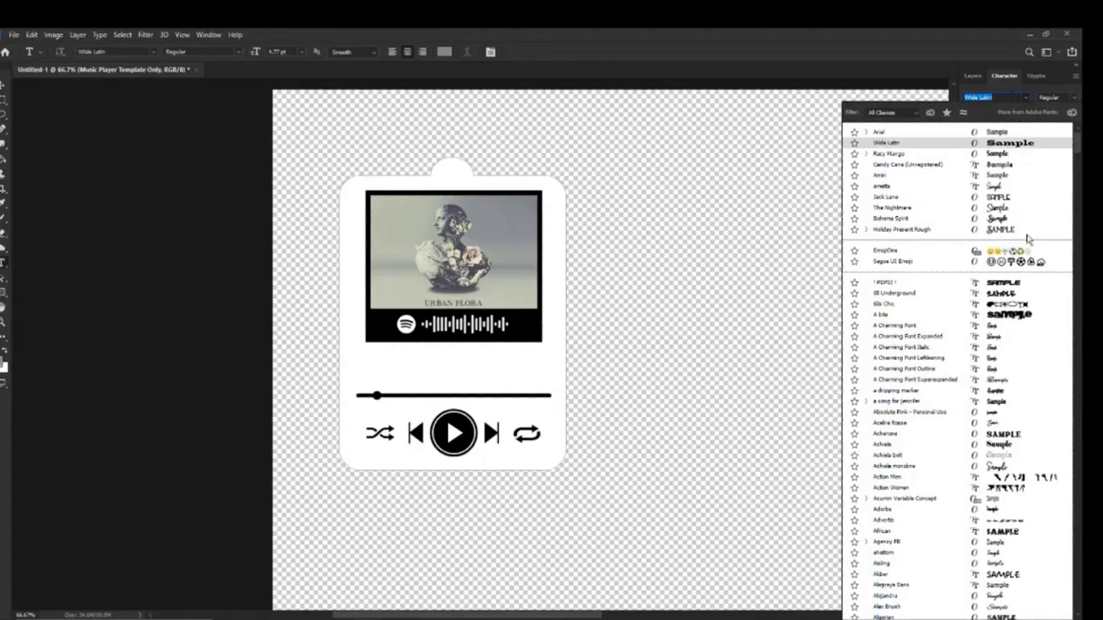
key(Down)
scroll(1078, 265, down, 5)
drag(1077, 338, 1077, 307)
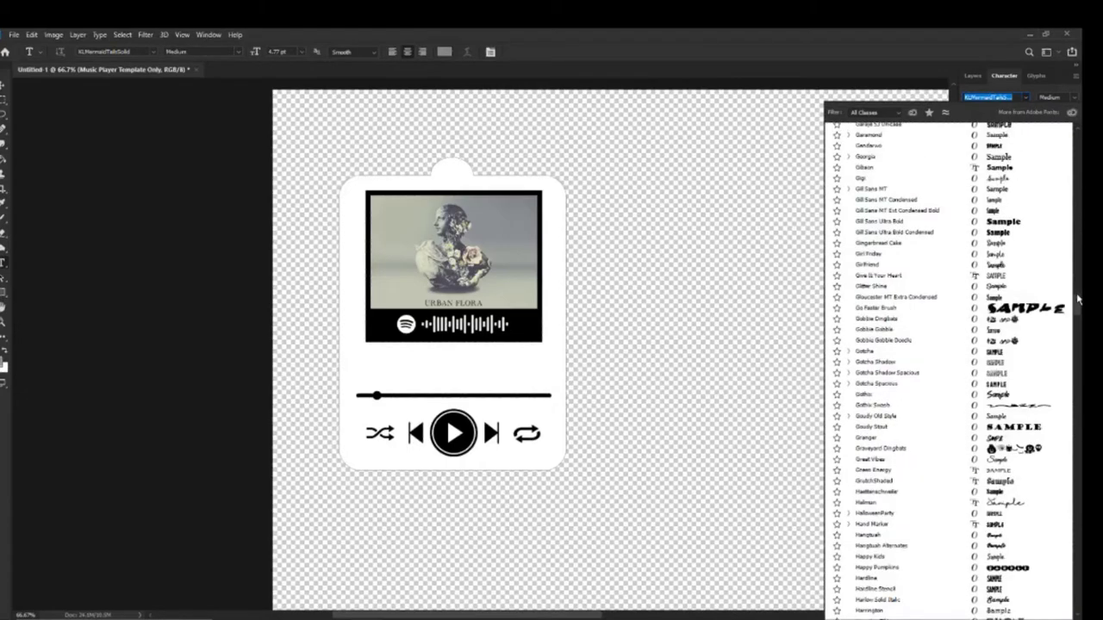
drag(1077, 300, 1077, 307)
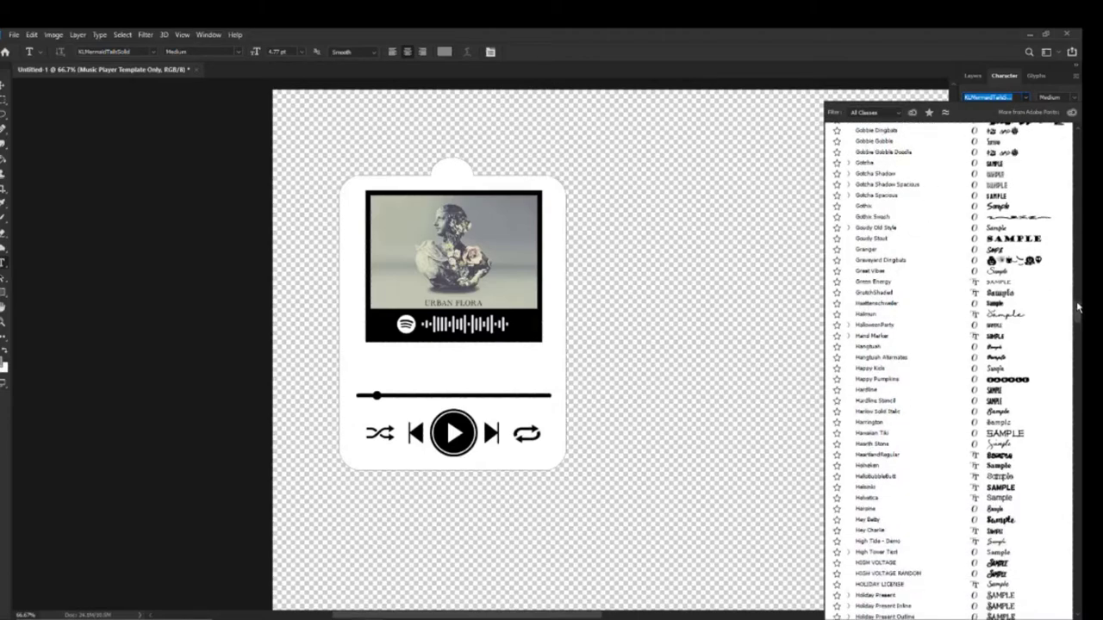
click(870, 499)
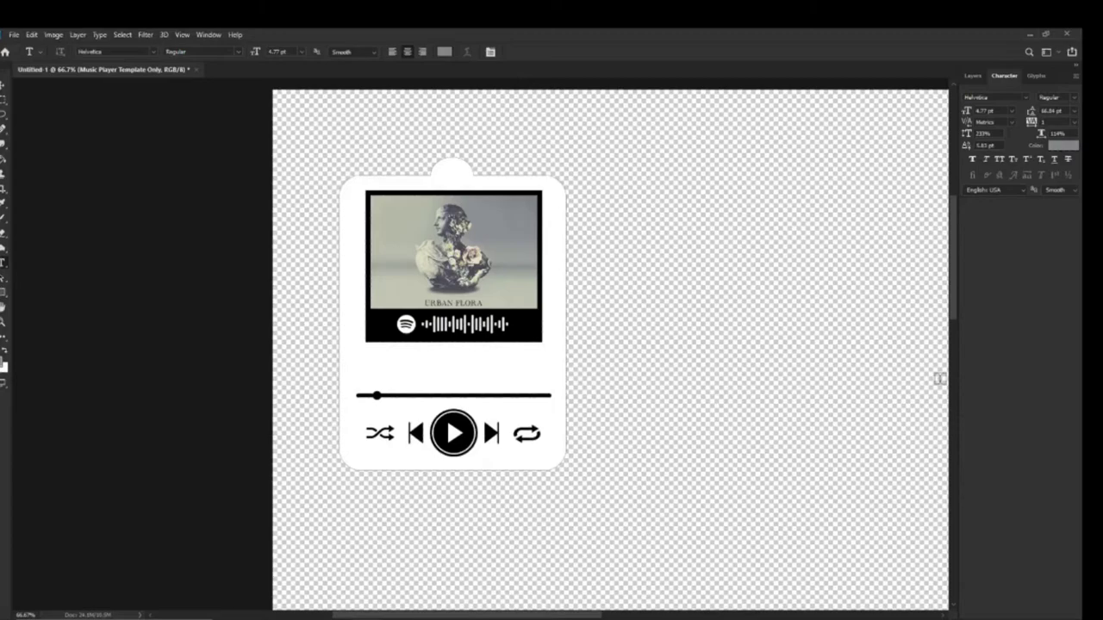
Set the text color to black, #000000.
click(1060, 144)
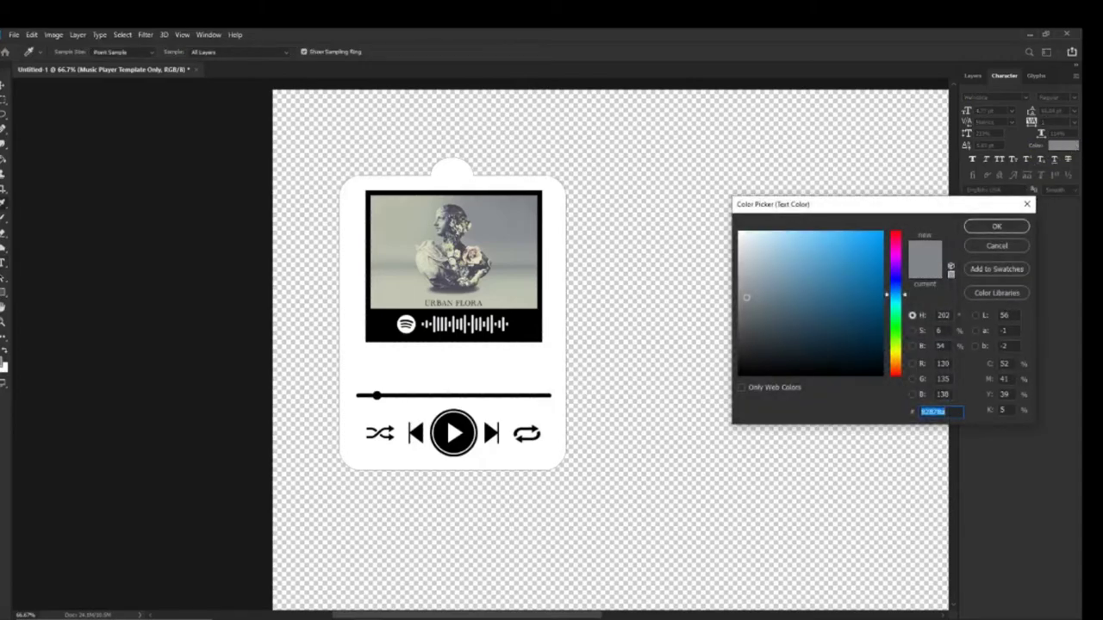
text(000000)
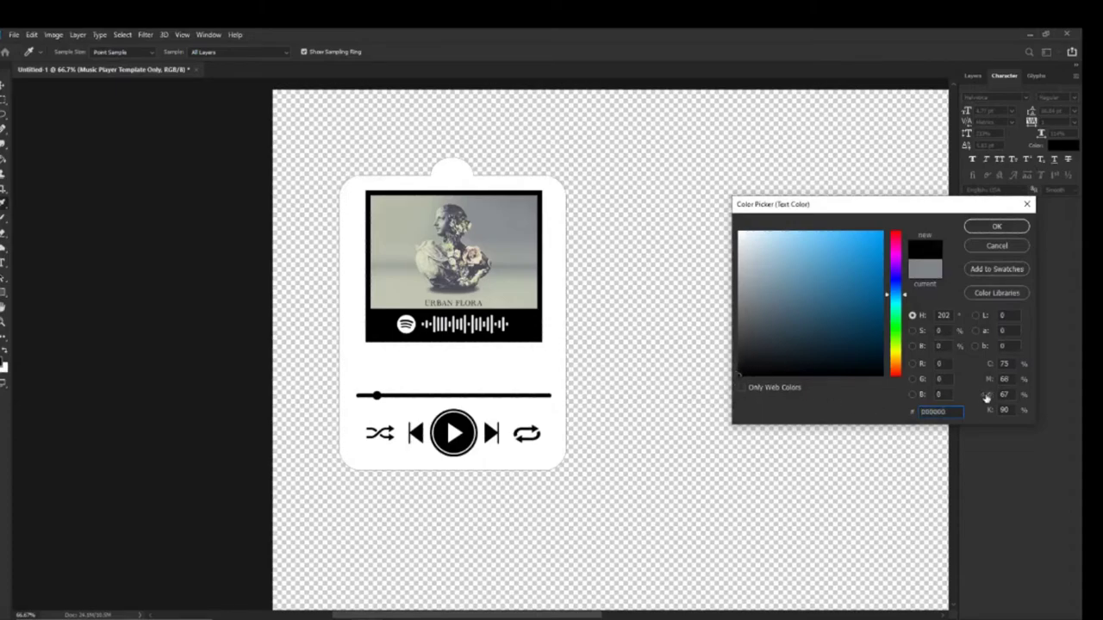
drag(923, 412, 946, 412)
click(1017, 229)
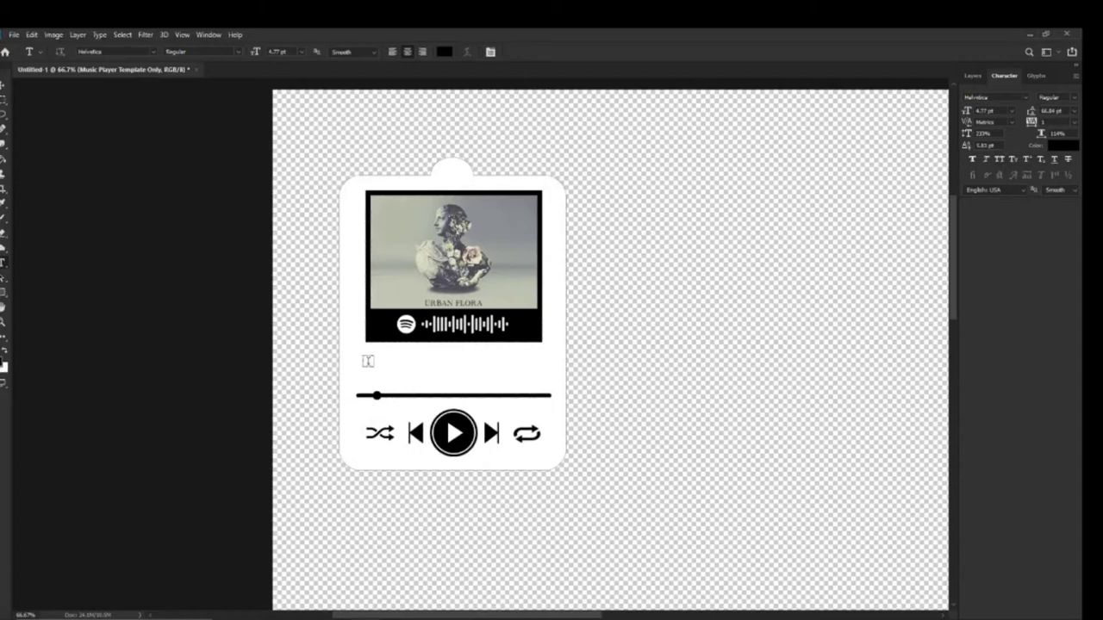
Add the title "Urban Flora" in Small Caps below the framed cover, above the progress bar.
click(368, 362)
key(ctrl+v)
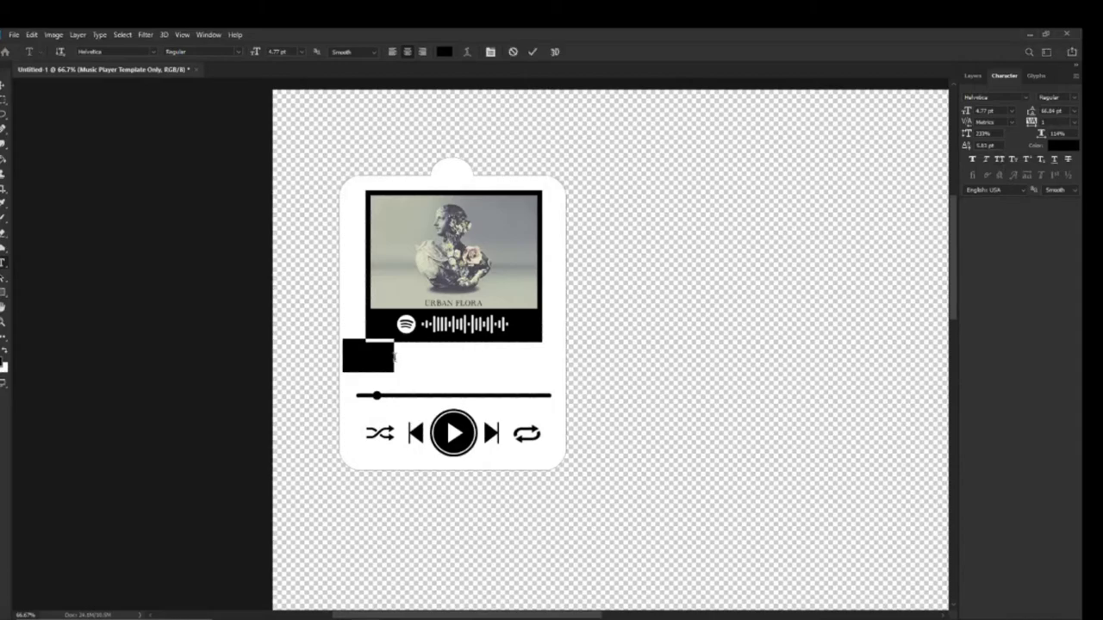
double_click(415, 394)
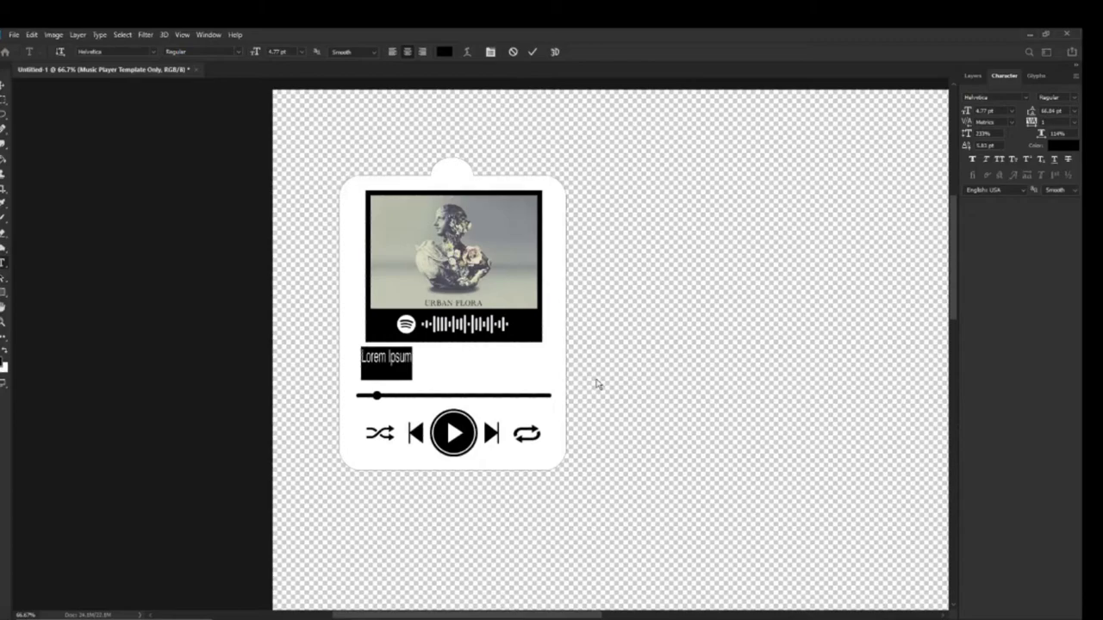
click(1013, 161)
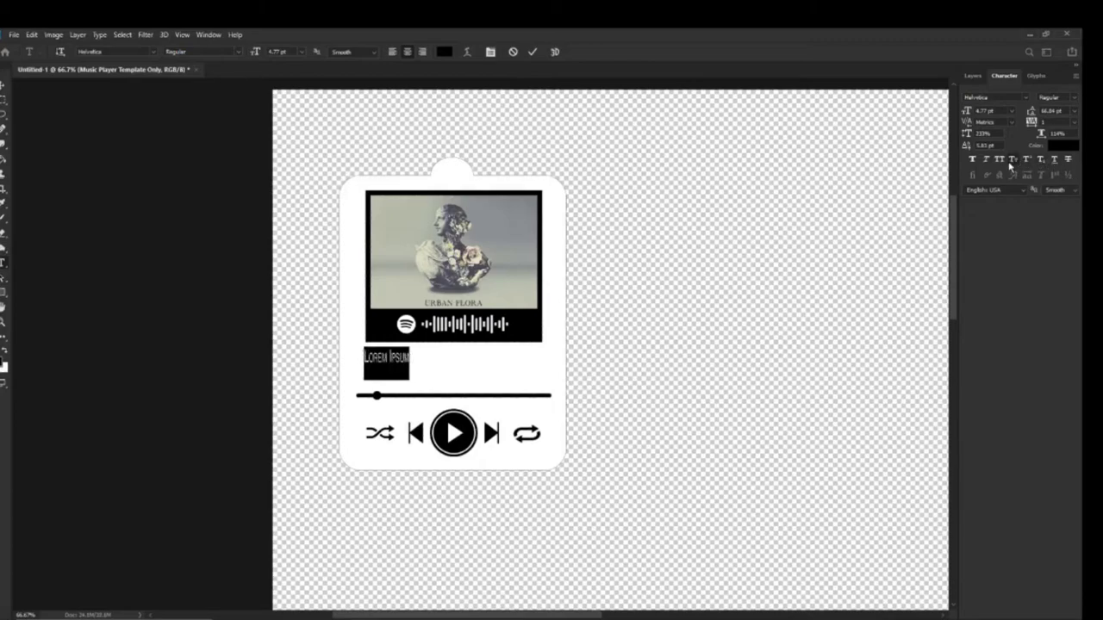
text(Urban)
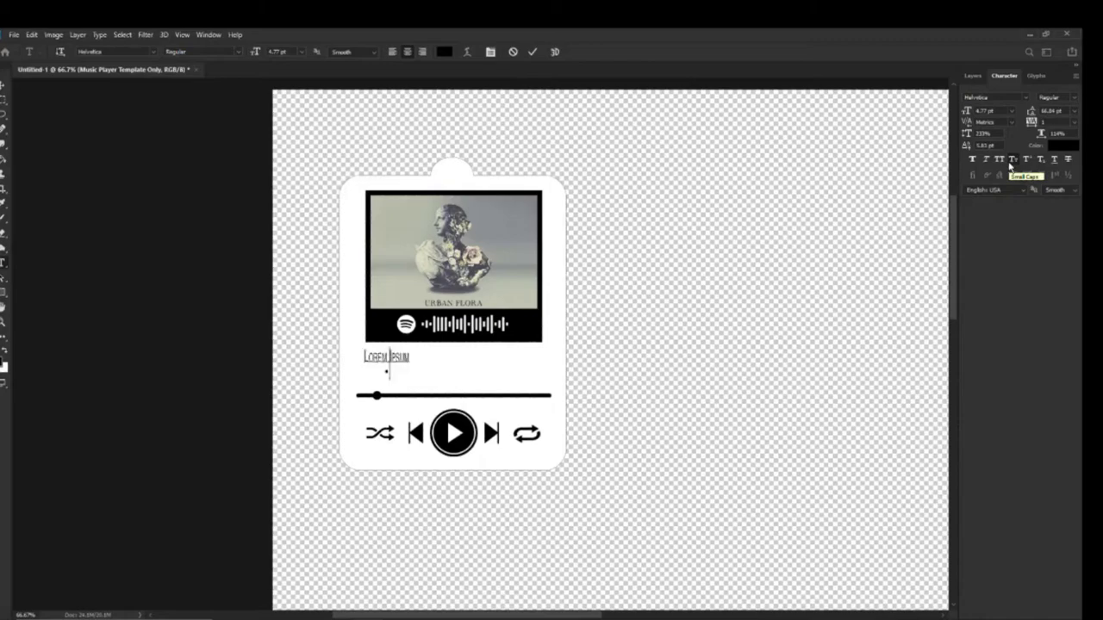
text( Flora)
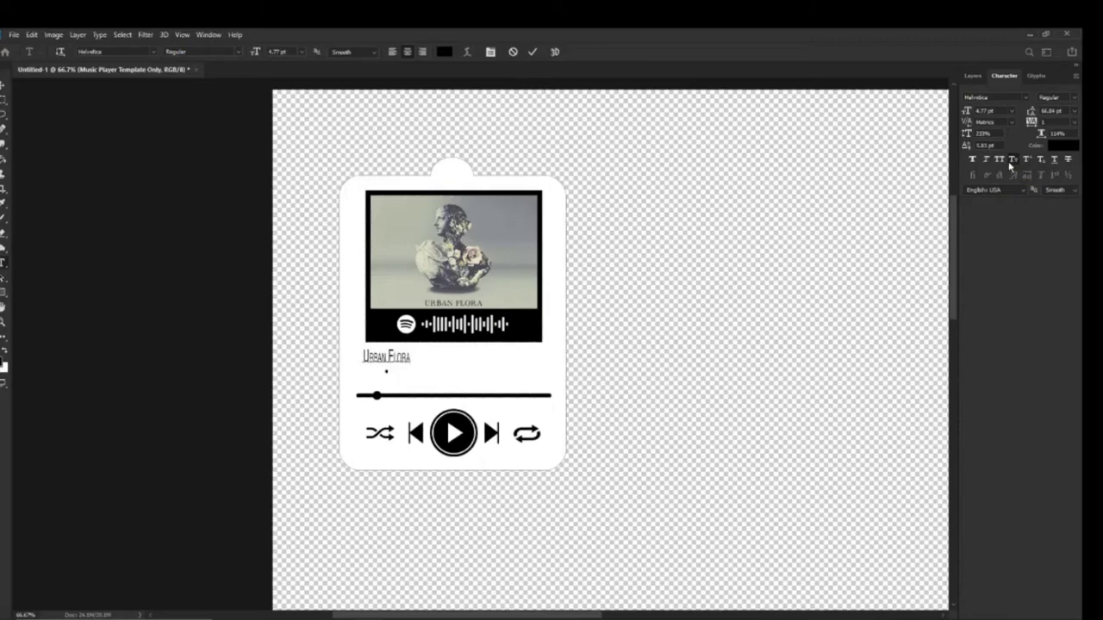
Widen the whole "Urban Flora" title to a 160% horizontal scale and commit the text.
key(shift+Left)
key(shift+Left)
key(shift+Left)
key(shift+Left)
key(shift+Left)
key(shift+Left)
key(shift+Left)
key(shift+Left)
key(shift+Left)
key(shift+Left)
key(shift+Left)
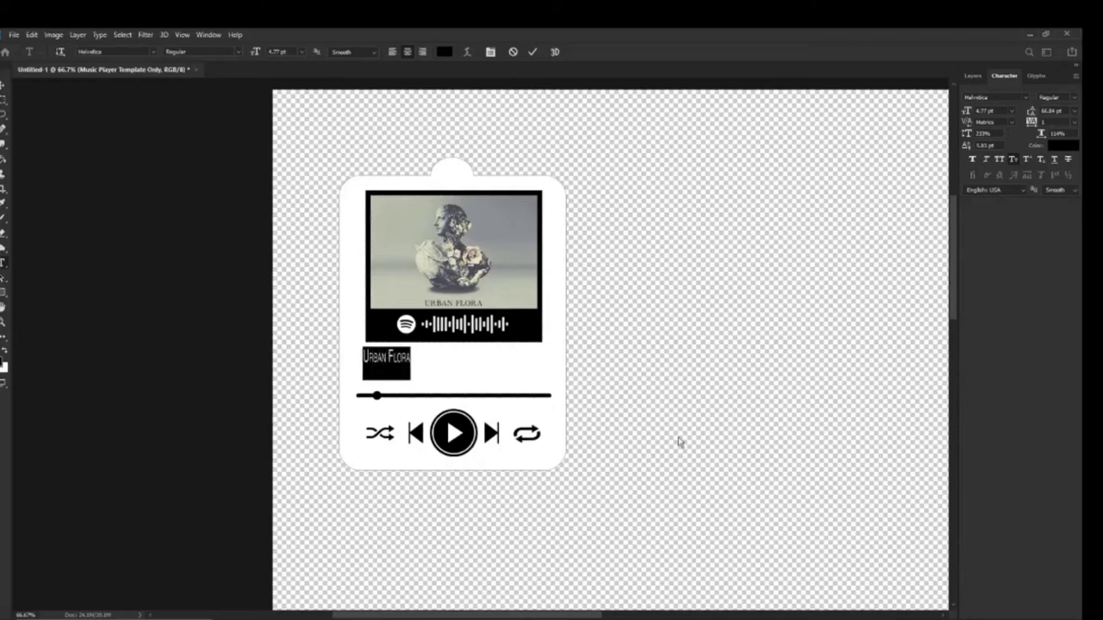
key(ctrl+plus)
key(ctrl+plus)
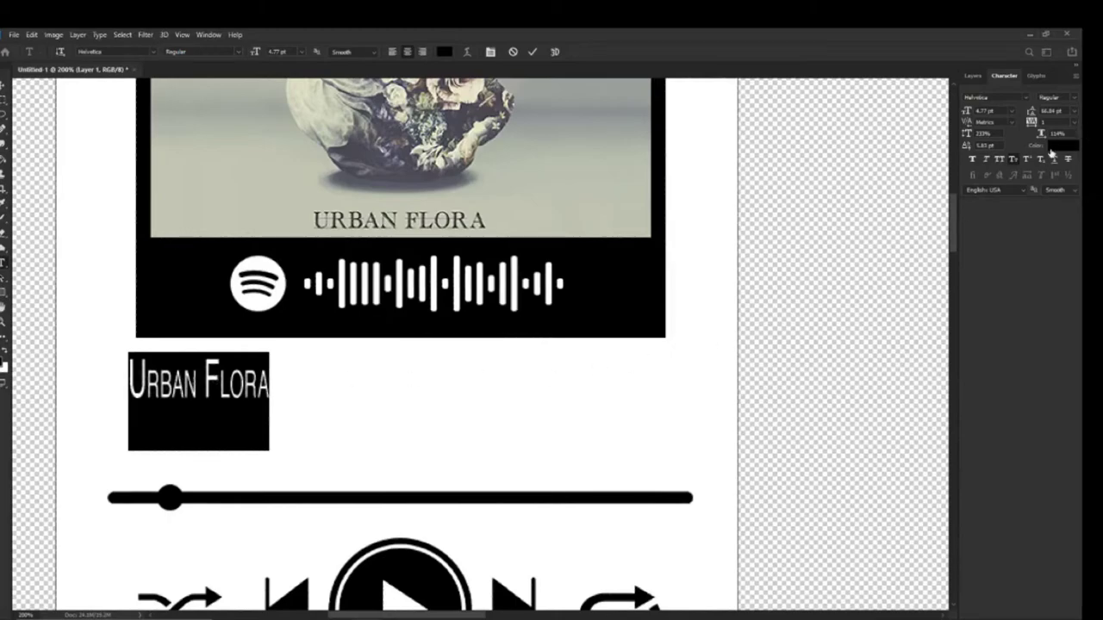
drag(1041, 136, 1067, 138)
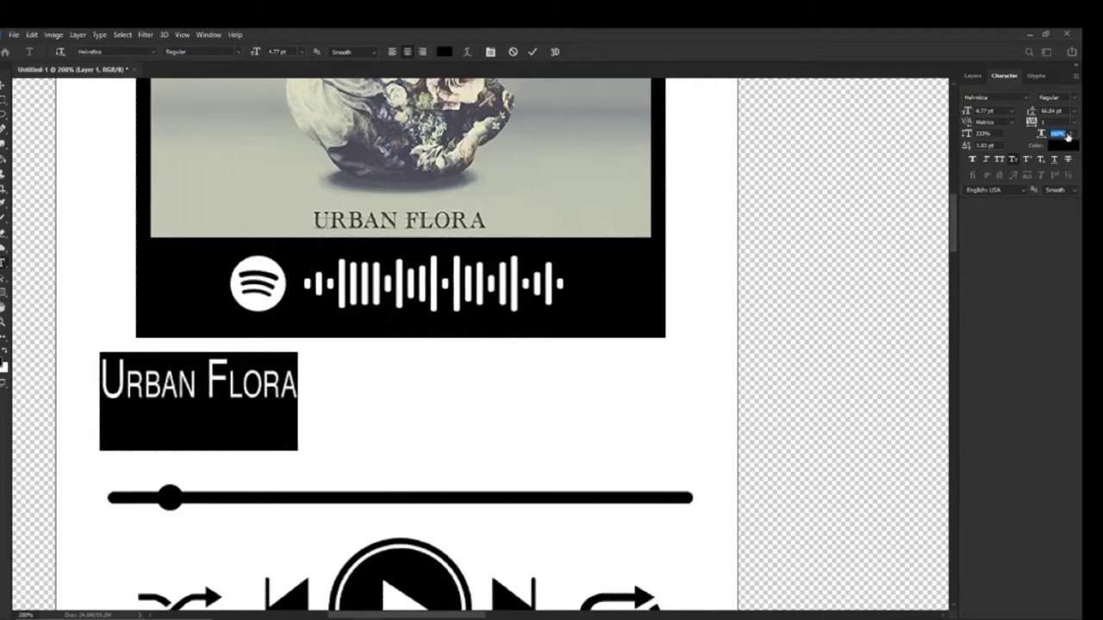
click(533, 54)
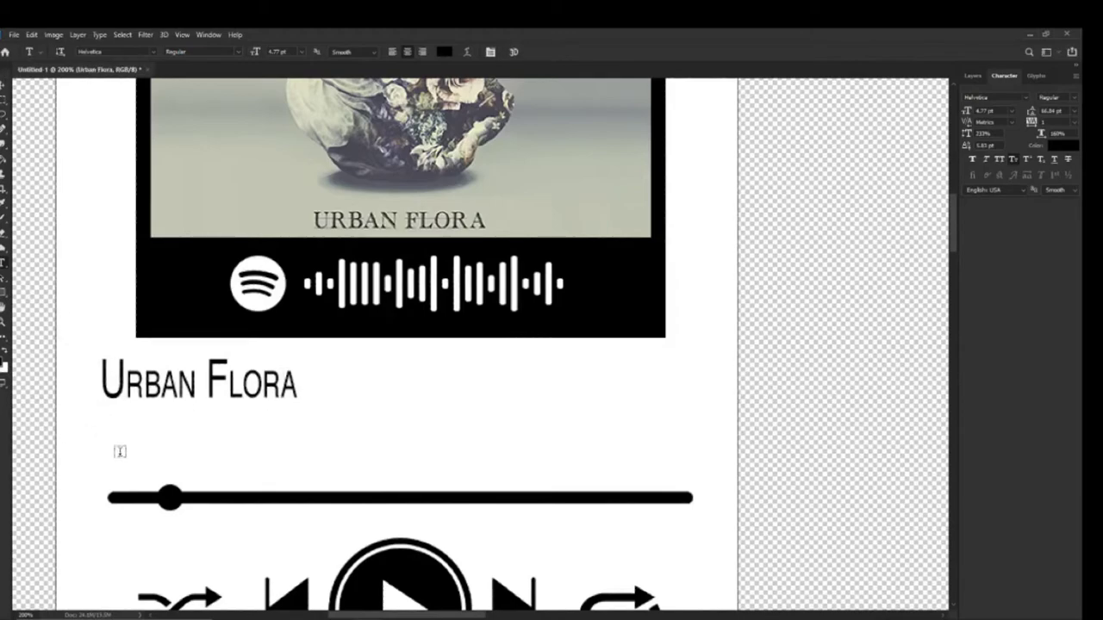
Add a second text line "Alina Baraz" below the title, with Small Caps turned off.
click(119, 451)
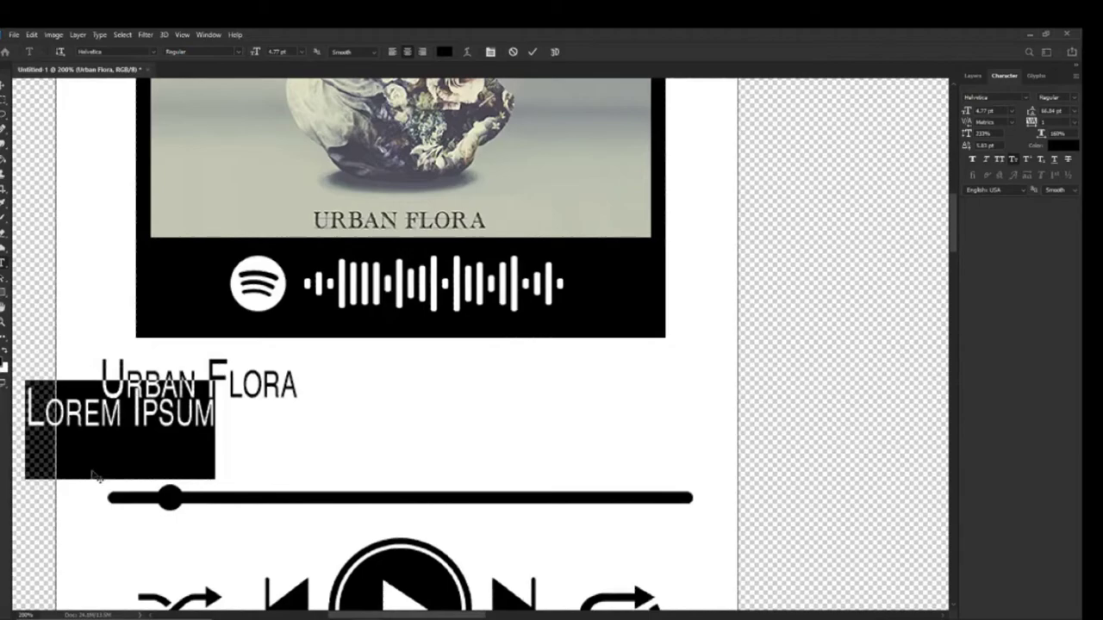
drag(76, 517, 162, 534)
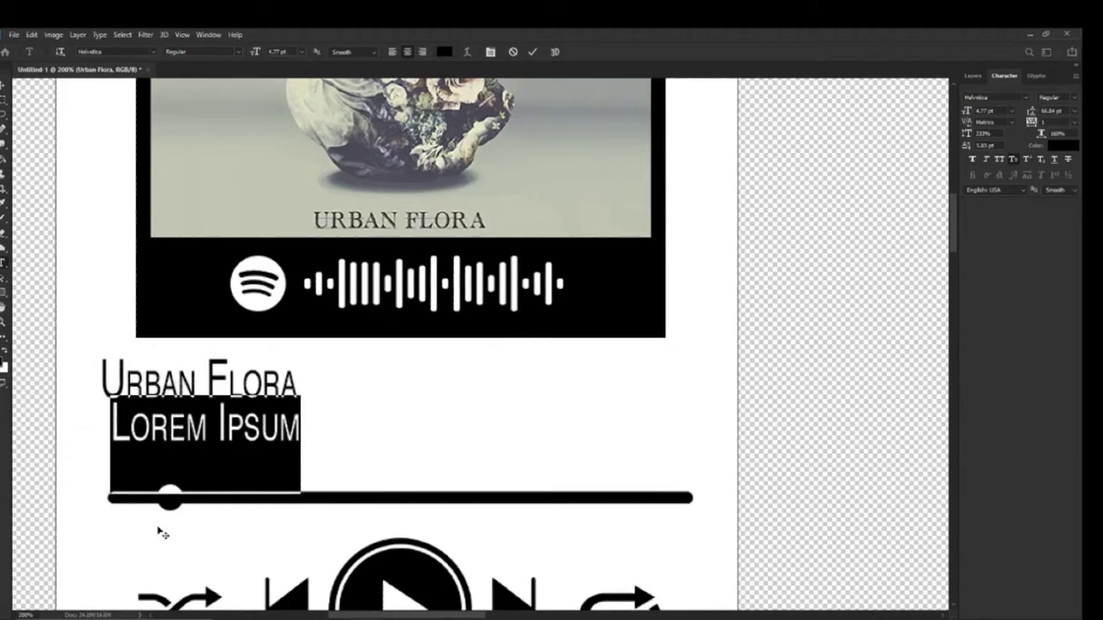
click(1014, 159)
click(1015, 159)
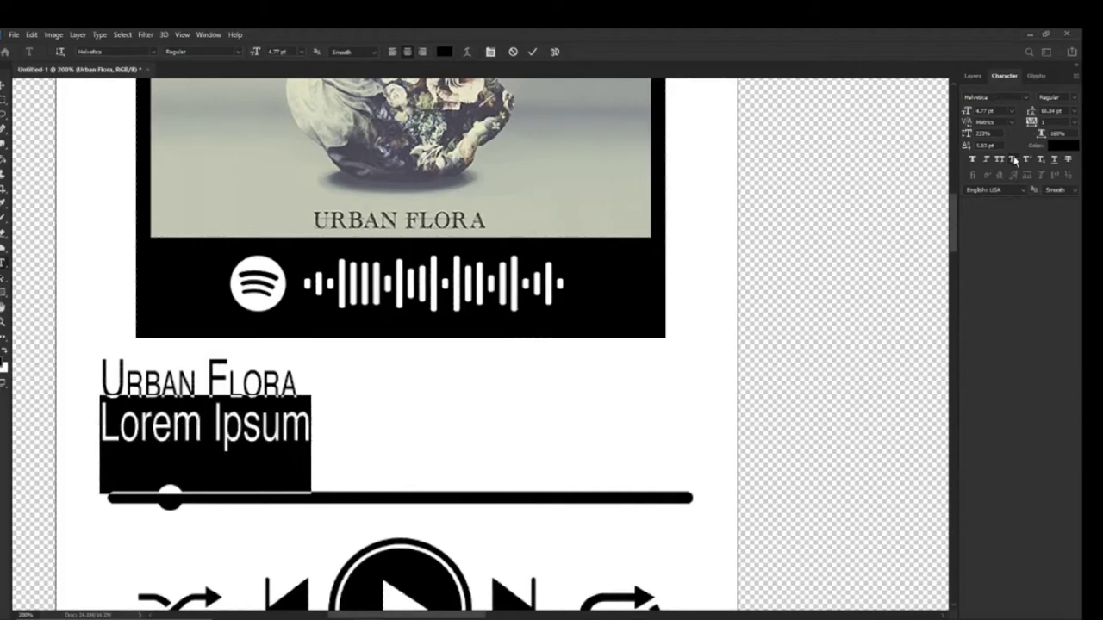
text(A)
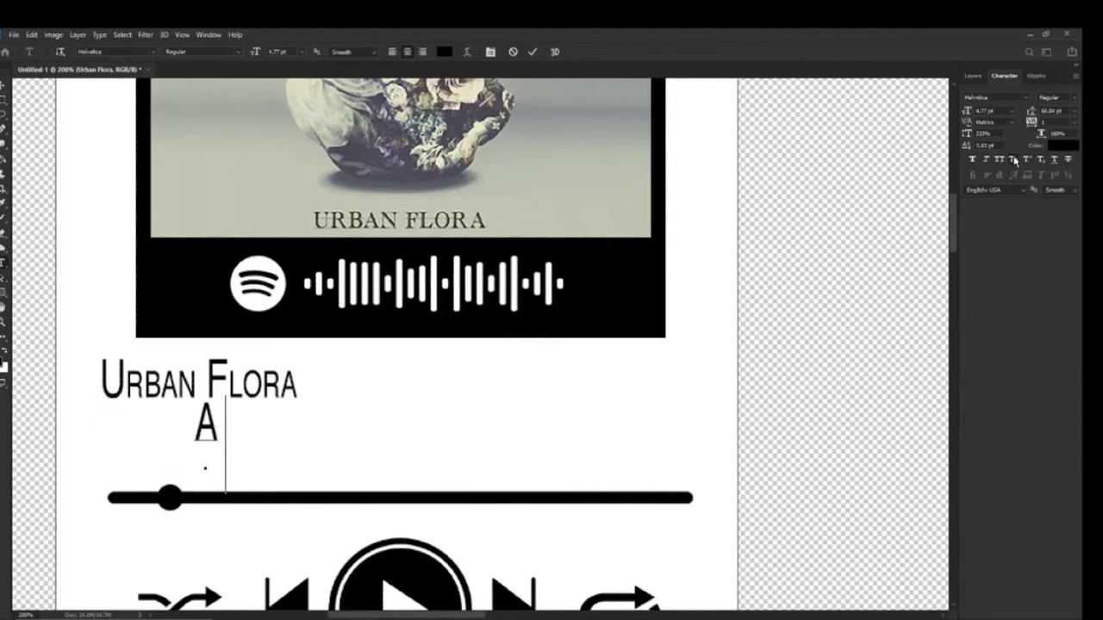
text(lina)
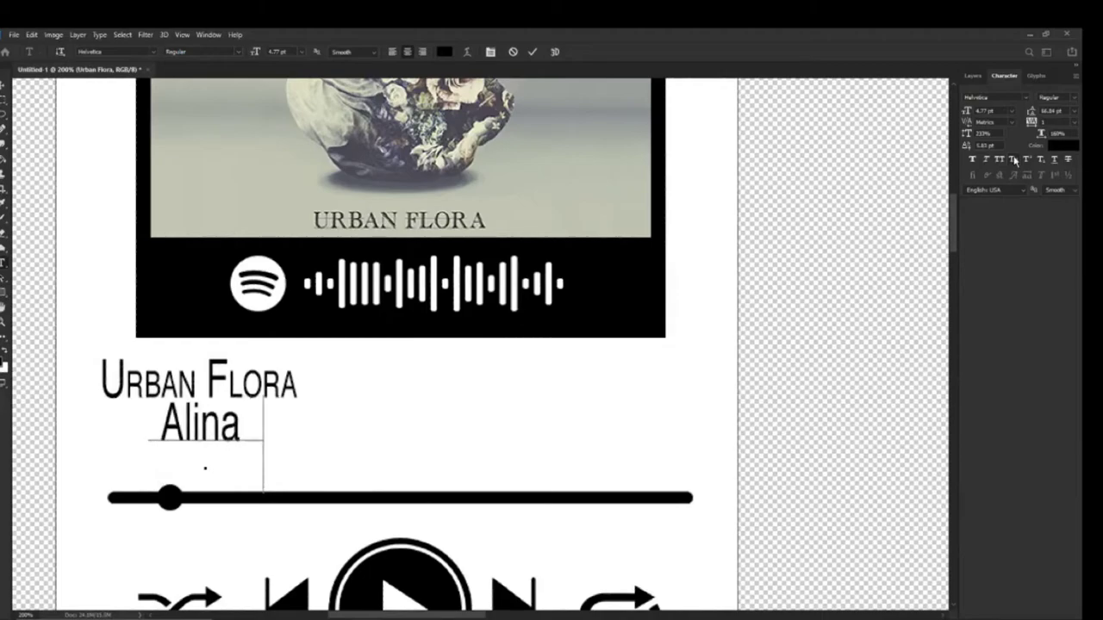
text( Baraz)
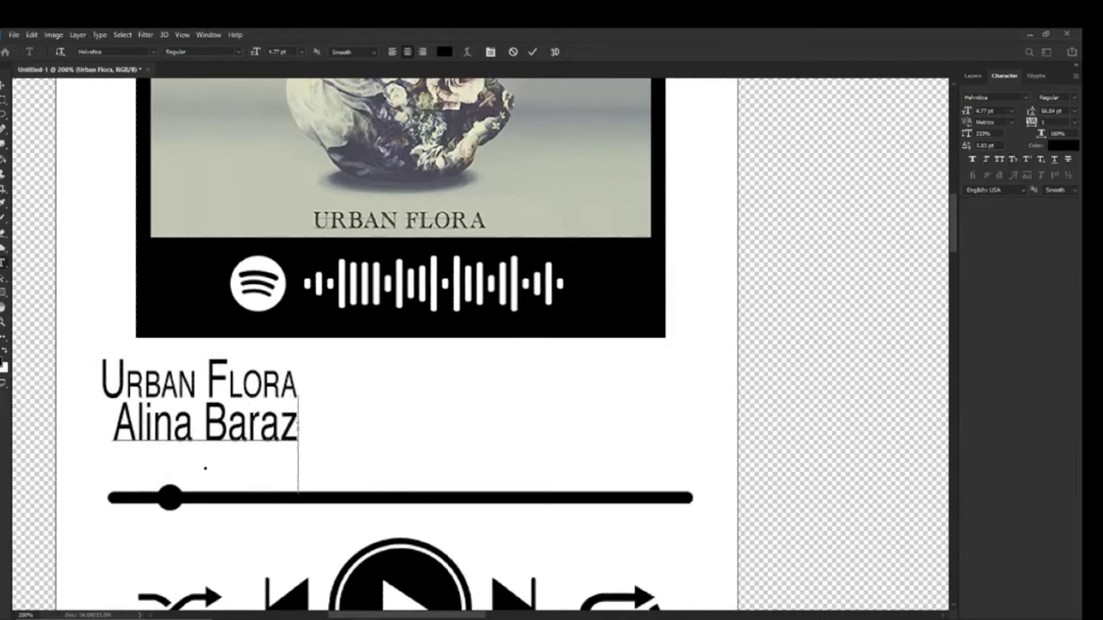
Narrow the artist line to a 128% horizontal scale, place it just under the title's start, and commit it.
key(shift+Left)
key(shift+Left)
key(shift+Left)
key(shift+Left)
key(shift+Left)
key(shift+Left)
key(shift+Left)
key(shift+Left)
key(shift+Left)
key(shift+Left)
key(shift+Left)
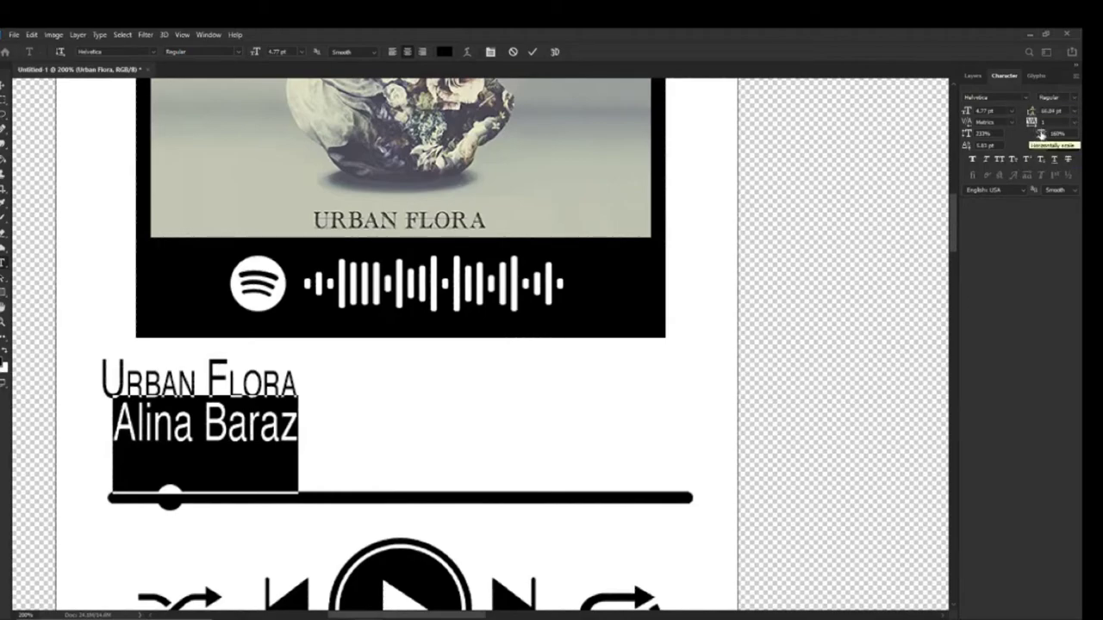
drag(1041, 135, 1022, 136)
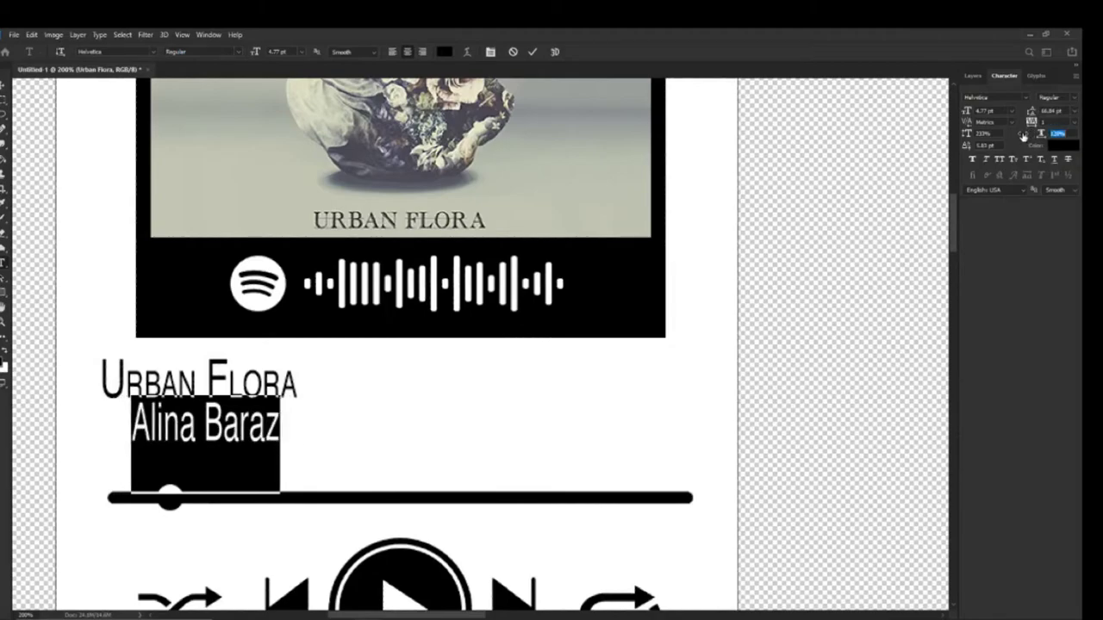
drag(207, 479, 180, 484)
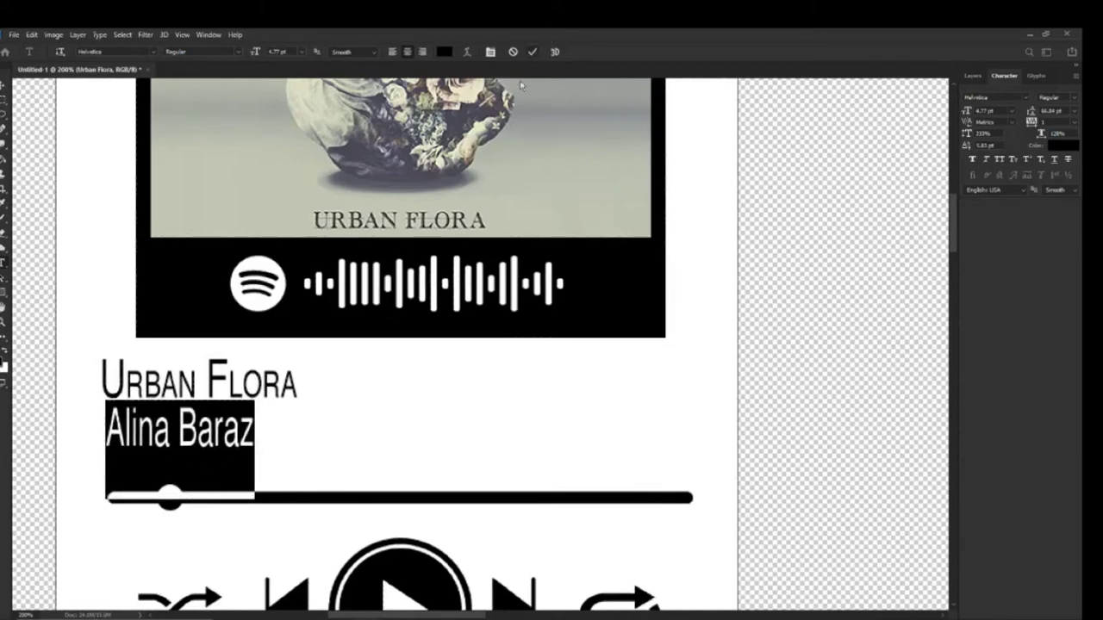
click(532, 52)
Apply Faux Bold to the "Urban Flora" title and commit the text.
drag(298, 431, 102, 362)
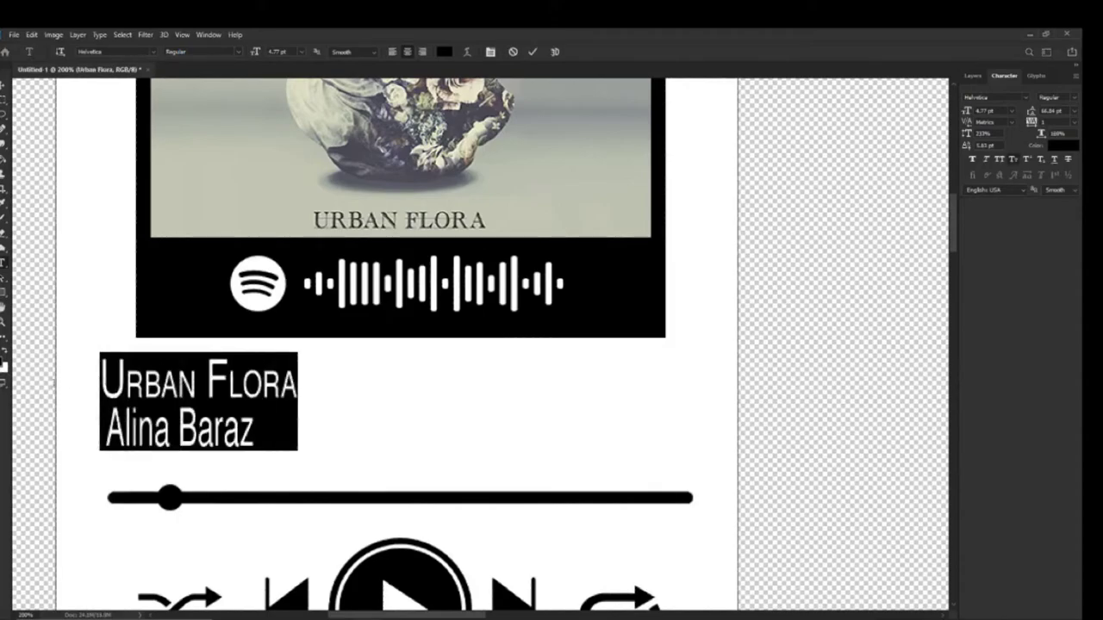
click(974, 160)
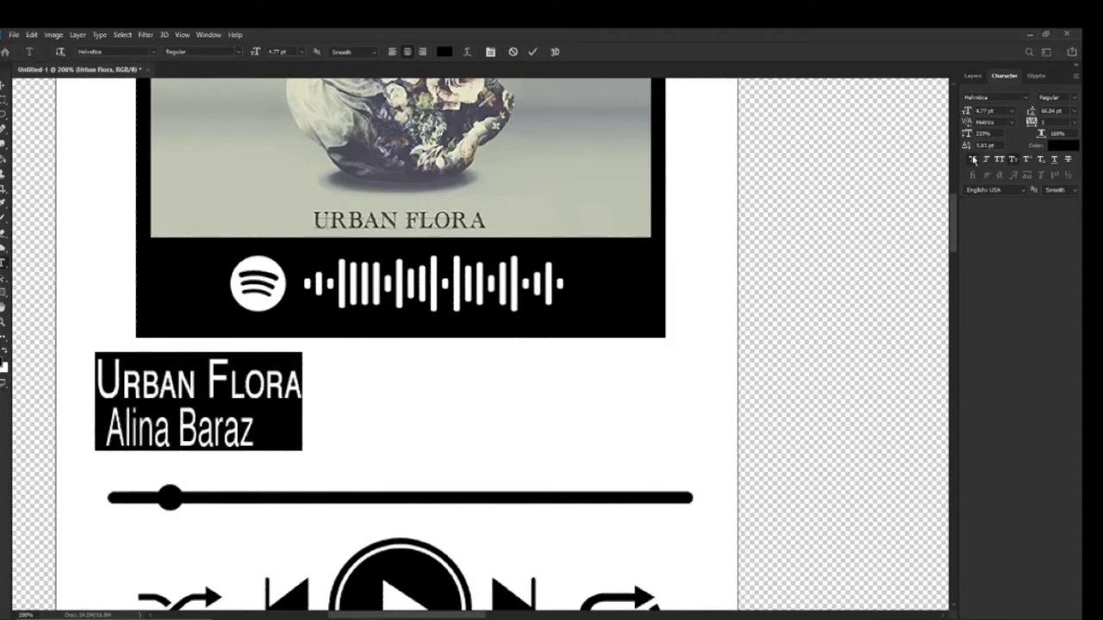
click(535, 53)
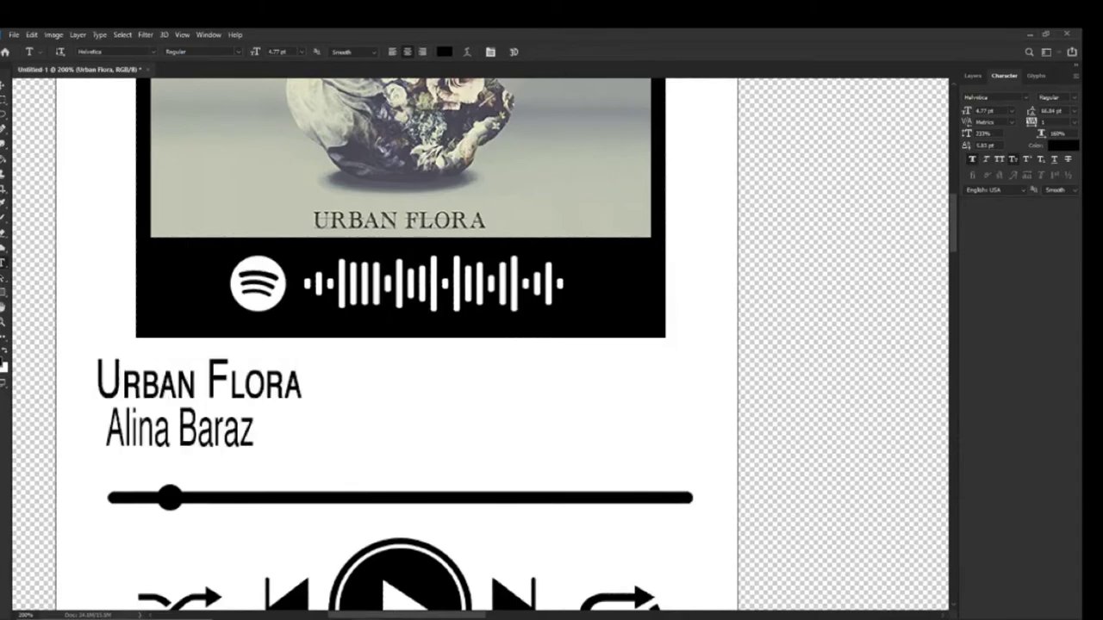
Move the title and the artist line to the right so their left edges line up near the cover frame's left edge.
key(v)
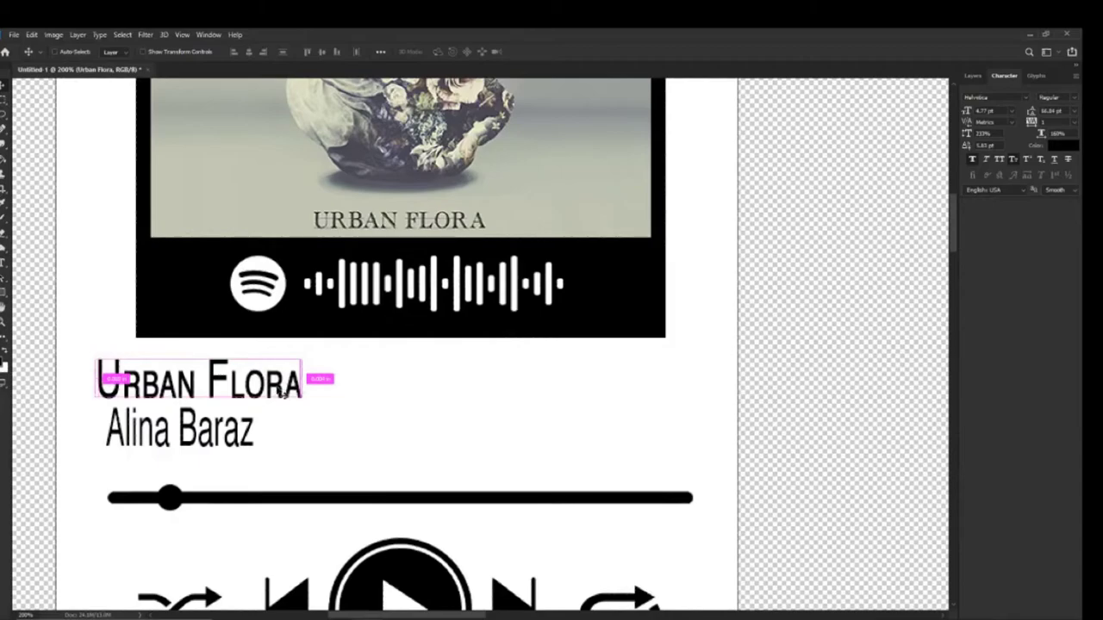
drag(285, 392, 320, 392)
drag(187, 449, 208, 448)
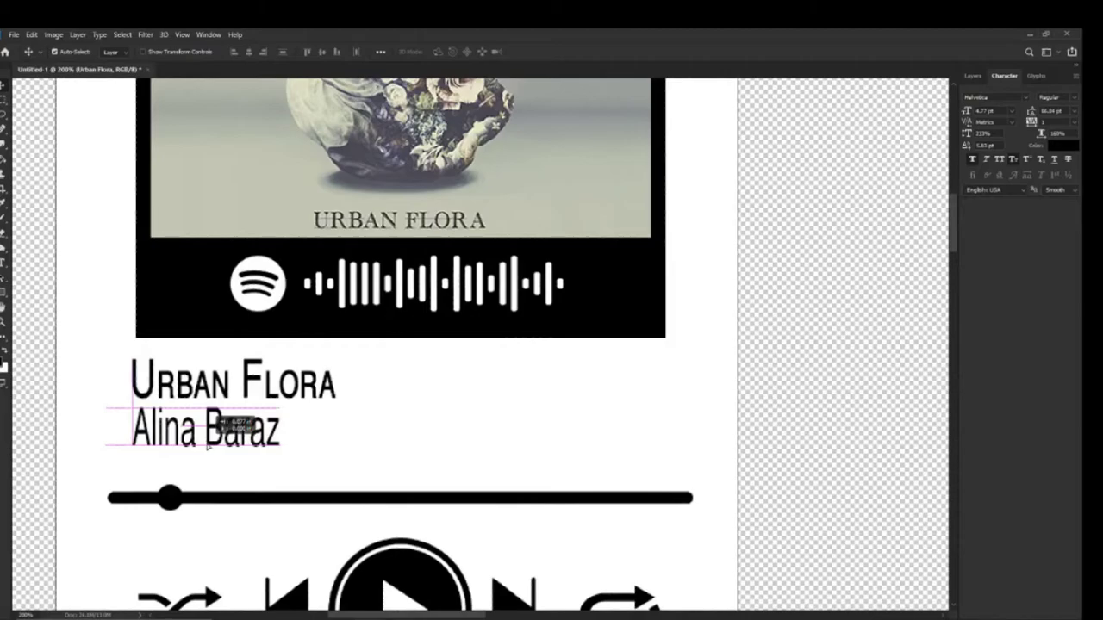
Align the artist line under the title's left edge, and move both text lines down and slightly right, closer to the progress bar.
drag(207, 447, 207, 446)
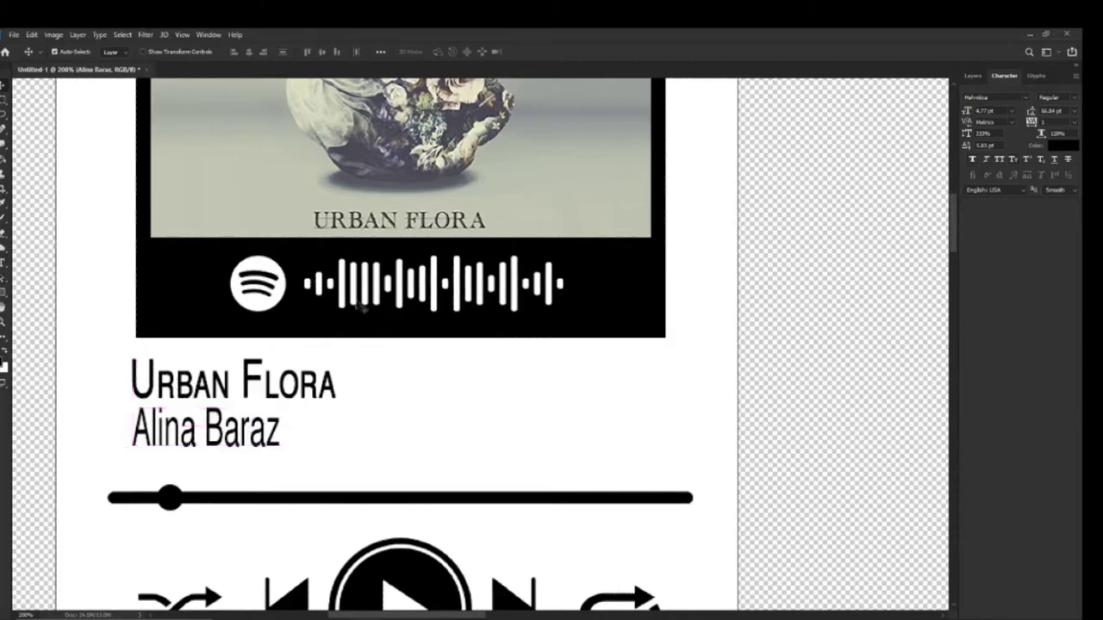
key(ctrl+minus)
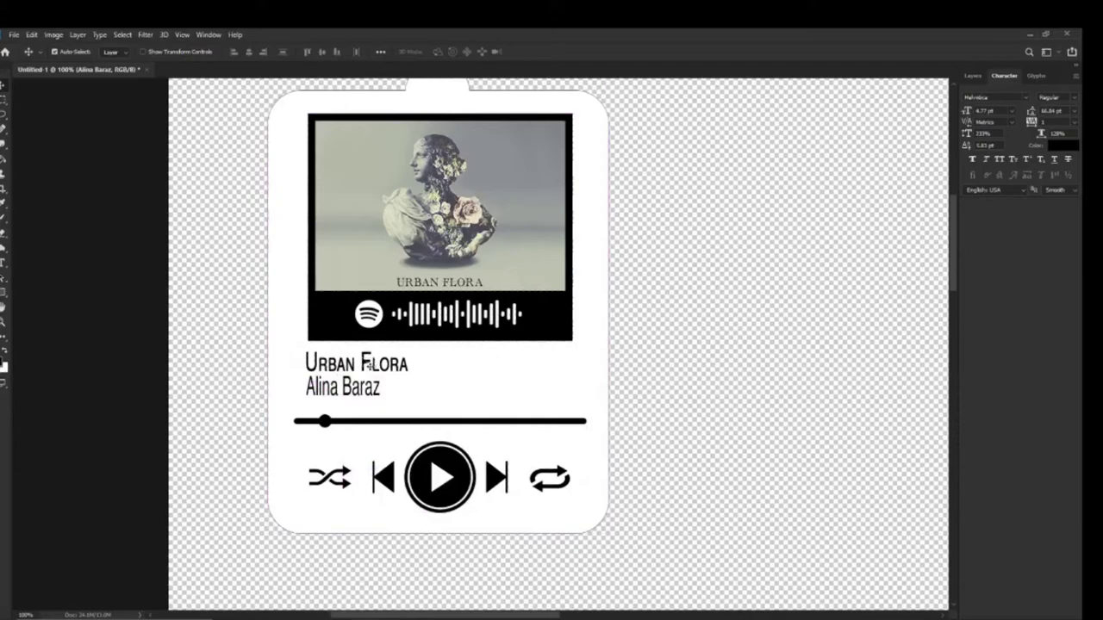
click(369, 373)
shift+click(369, 393)
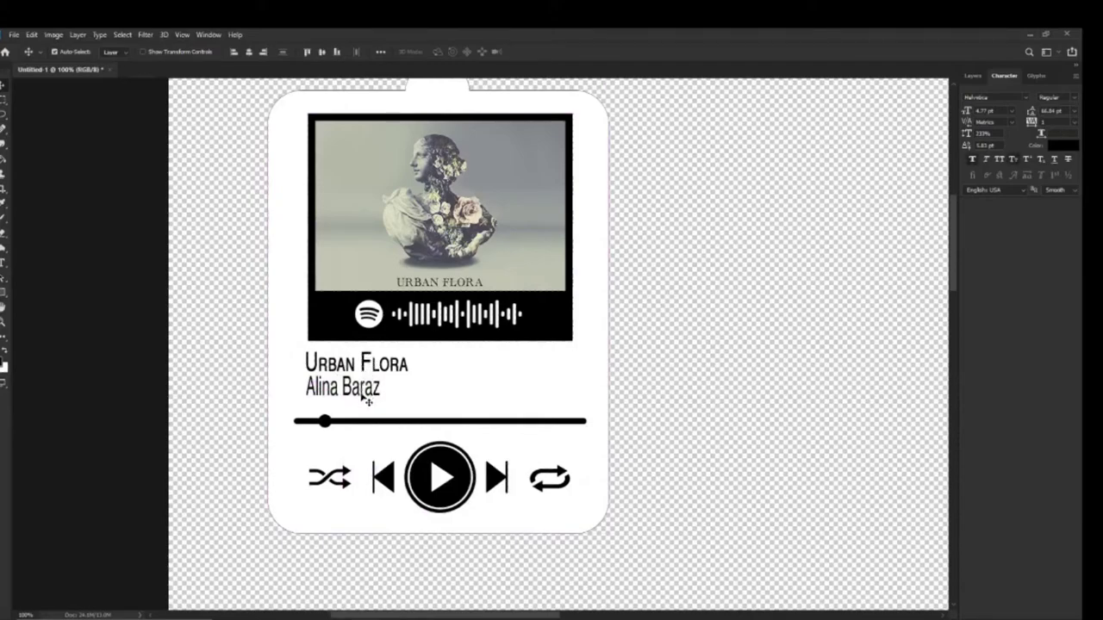
mouse_move(365, 393)
mouse_down()
mouse_move(345, 405)
mouse_move(346, 395)
mouse_move(361, 405)
mouse_up()
key(Up)
key(Up)
key(Up)
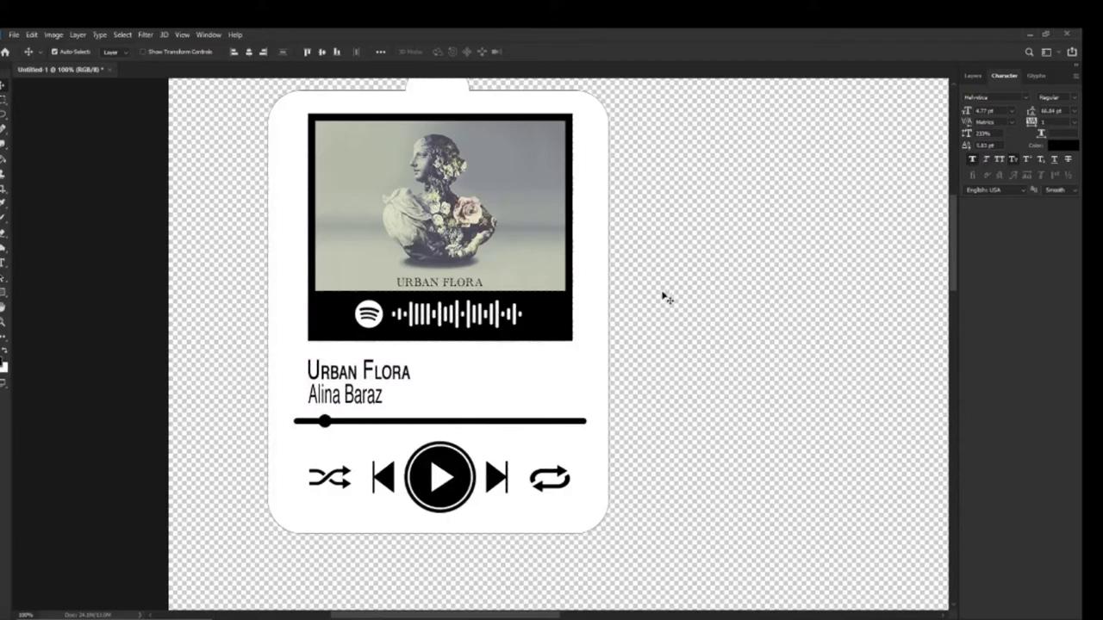
Select the Music Player Template Only layer and bring up the document's layer list.
key(ctrl+minus)
key(ctrl)
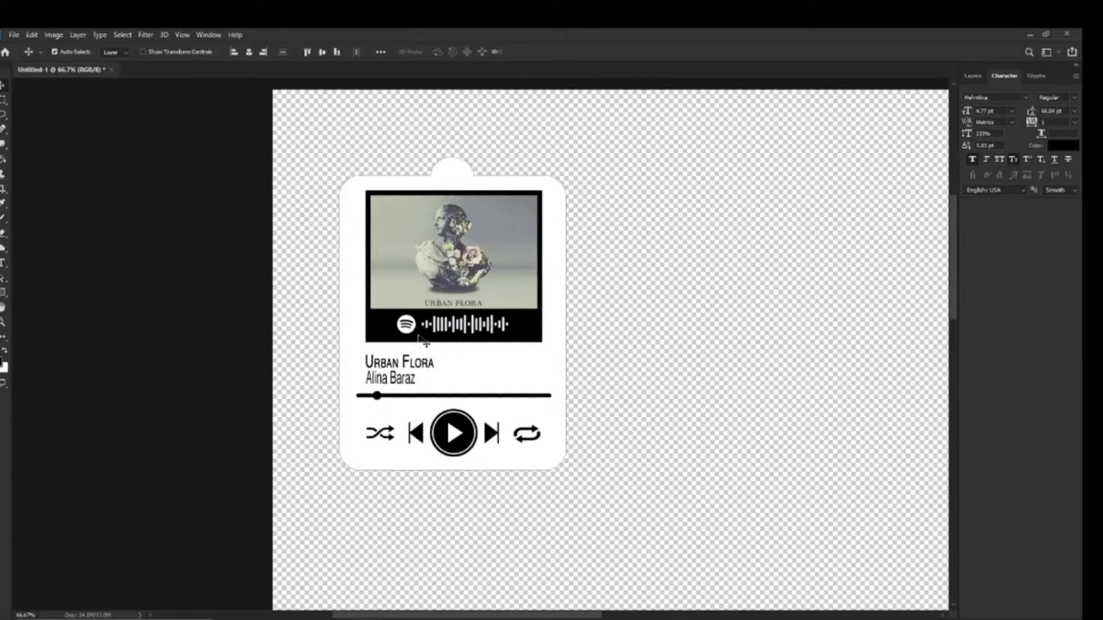
click(557, 241)
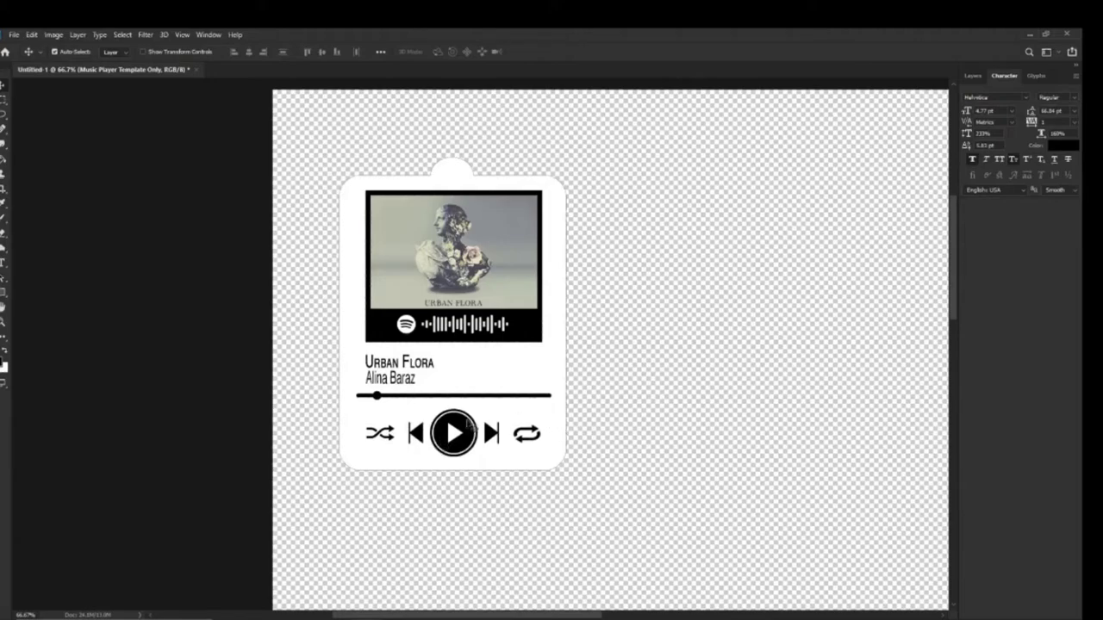
click(380, 402)
click(973, 76)
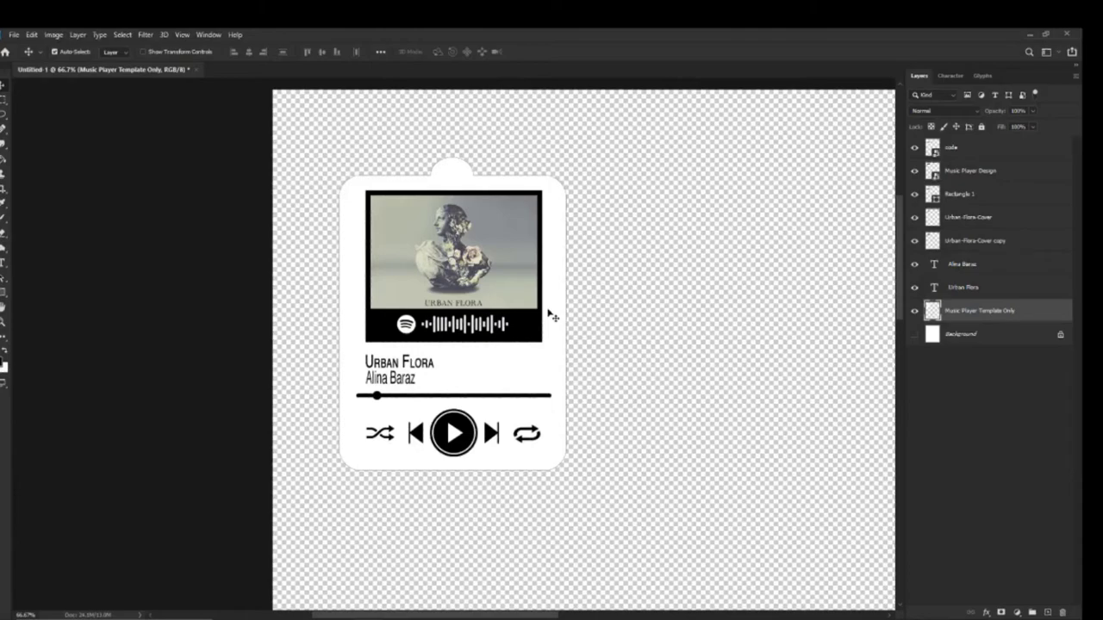
Open the print setup and confirm the printer properties with Letter (8.5 x 11 inches) paper.
click(14, 36)
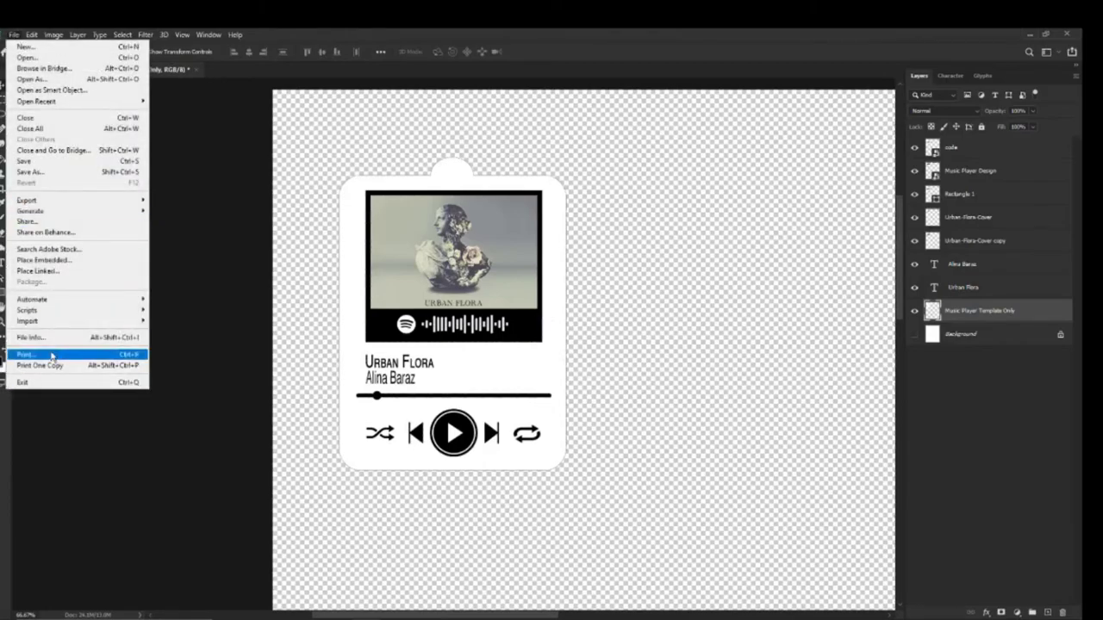
click(85, 354)
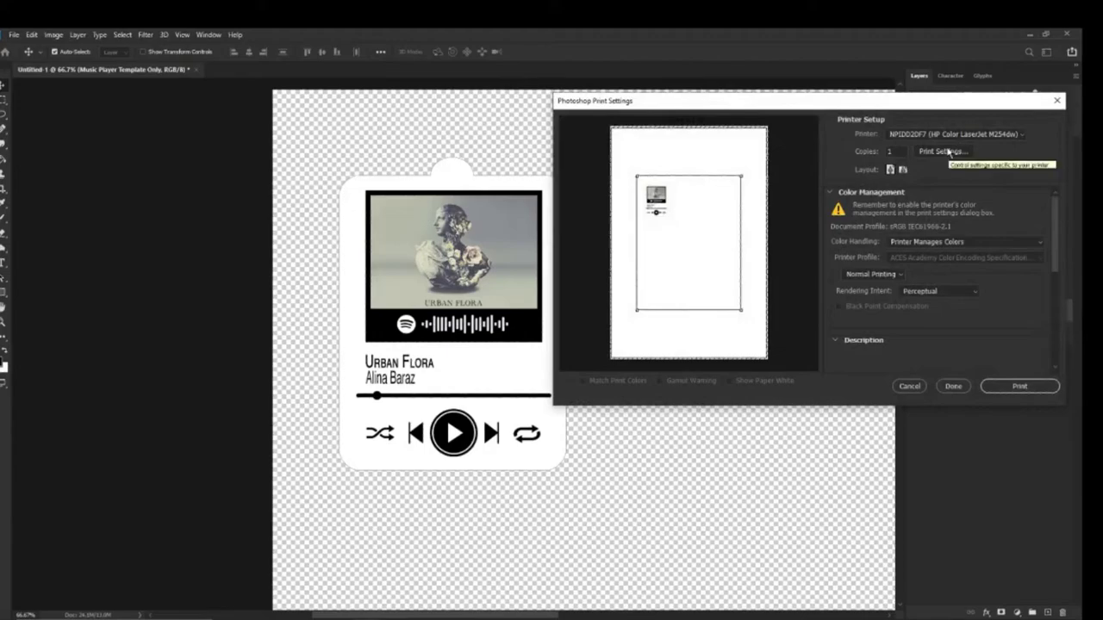
click(939, 153)
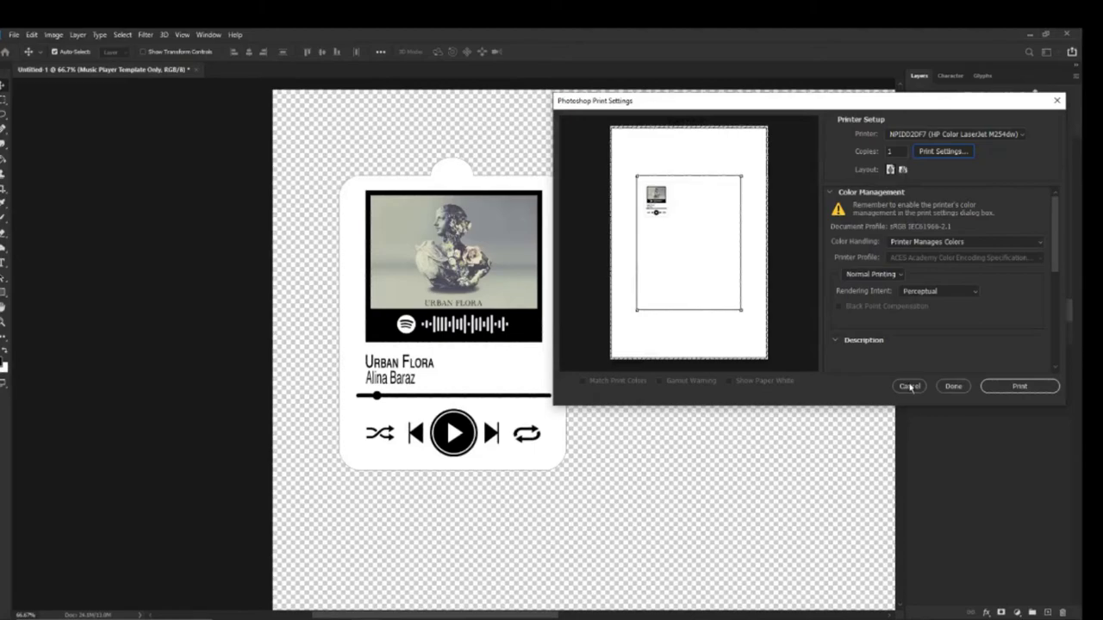
click(944, 153)
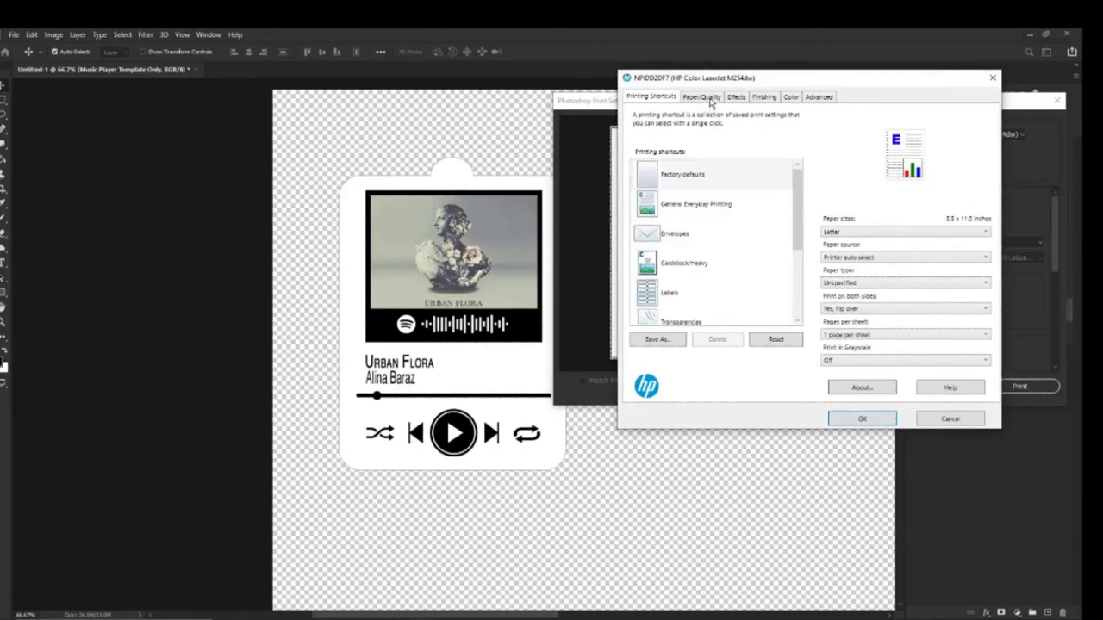
click(702, 97)
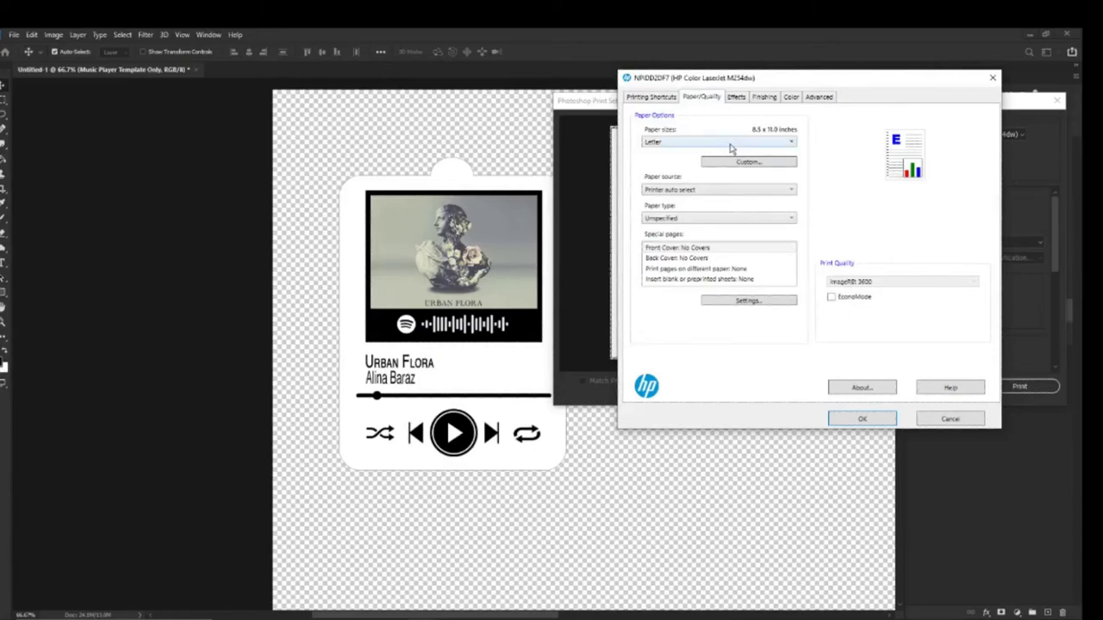
click(657, 99)
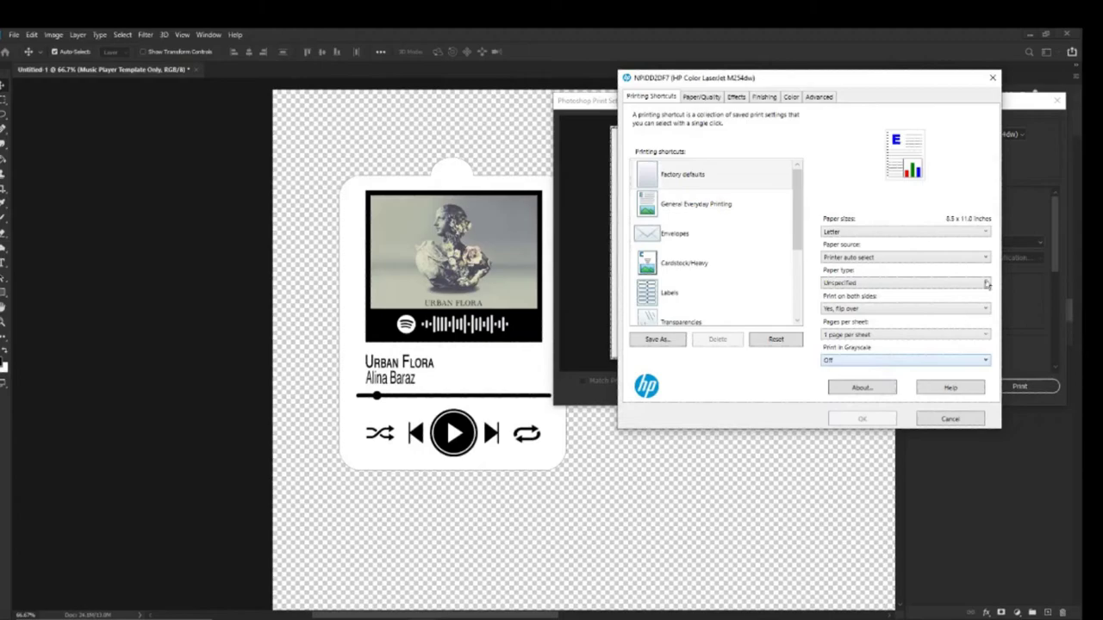
key(Return)
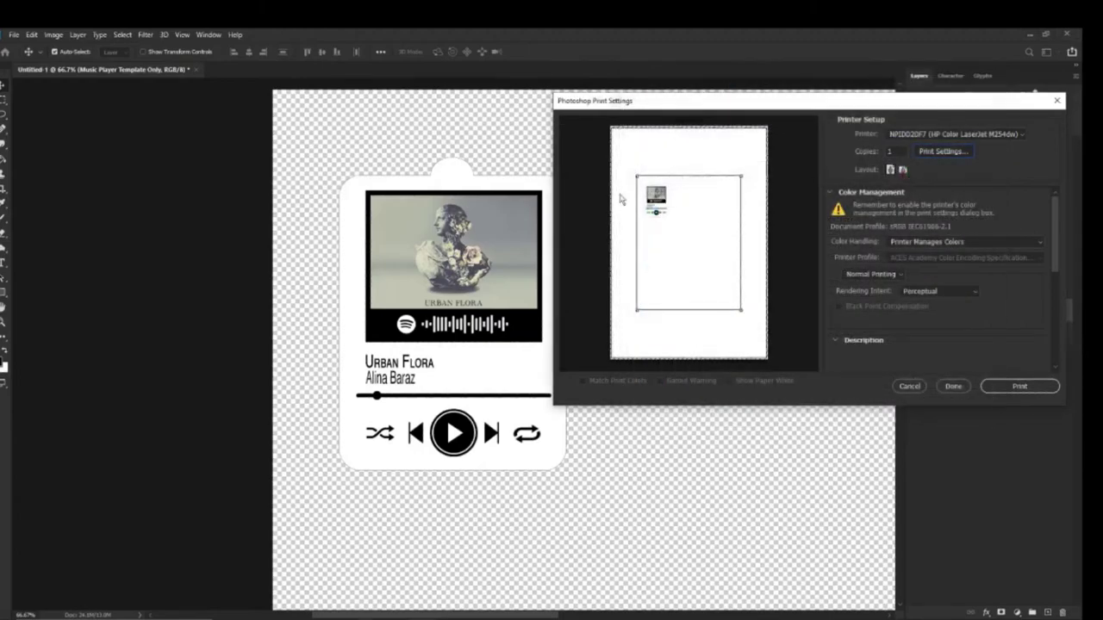
Preview the landscape print layout, return it to portrait, and send the design to the printer.
click(902, 171)
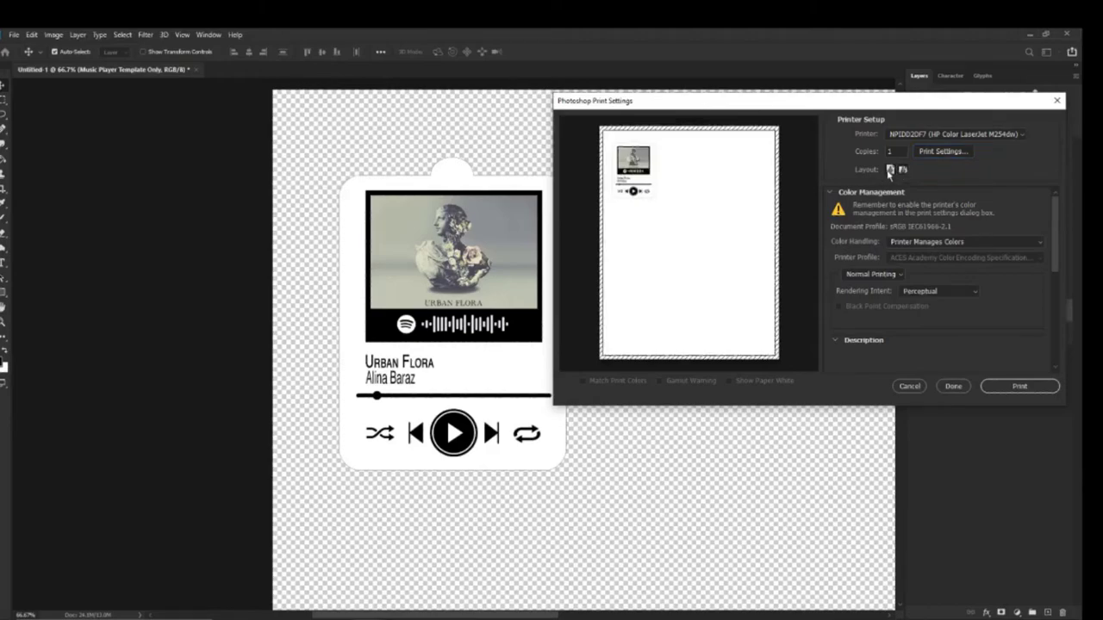
click(890, 171)
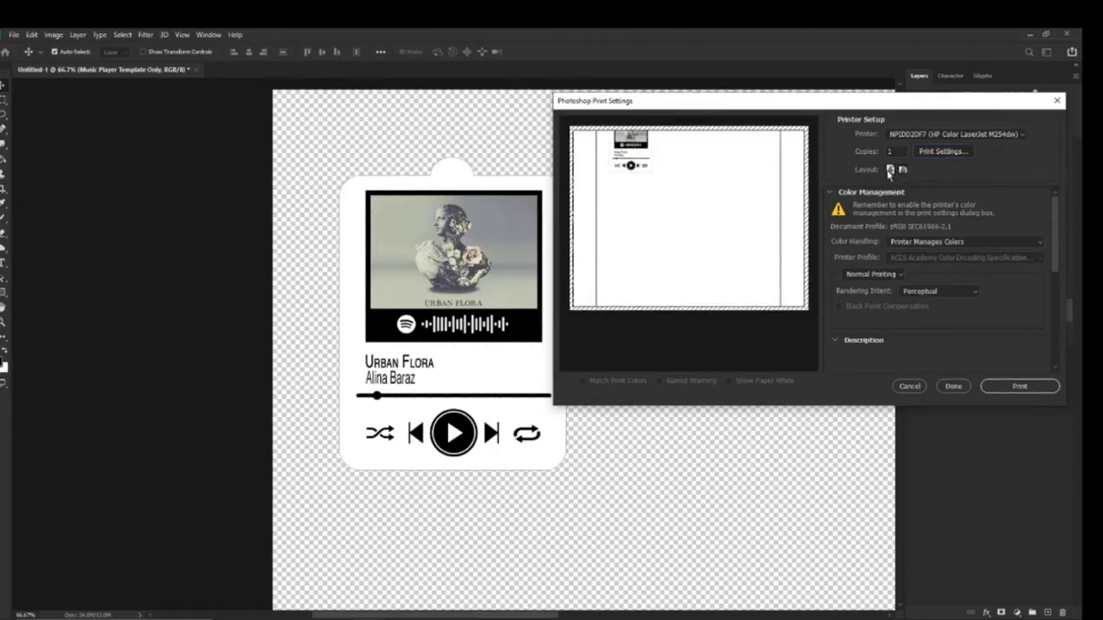
click(890, 171)
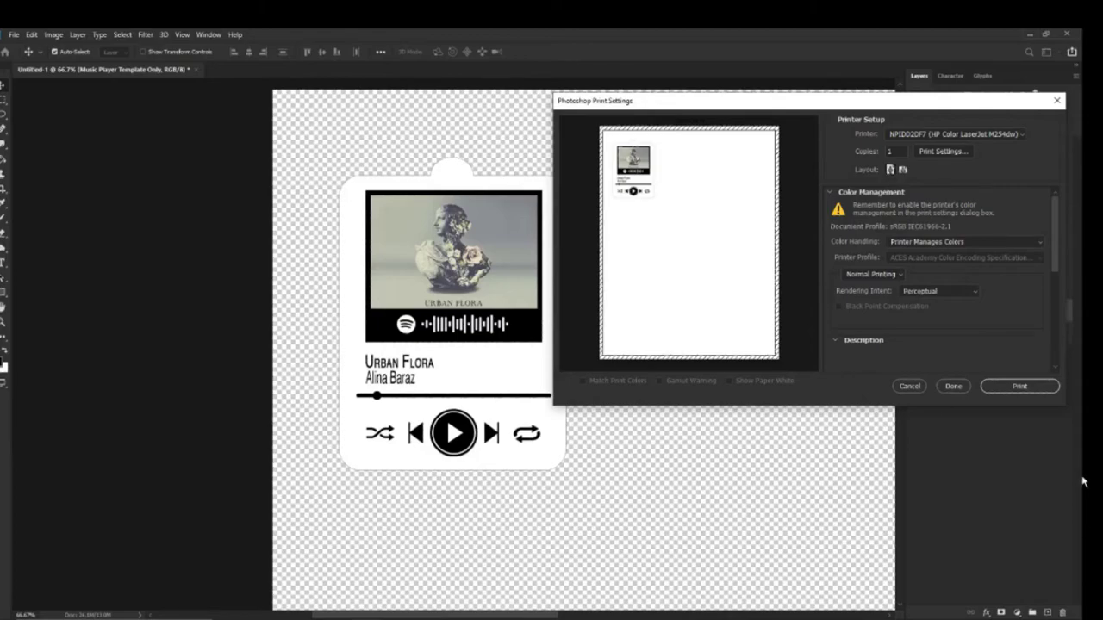
click(1000, 389)
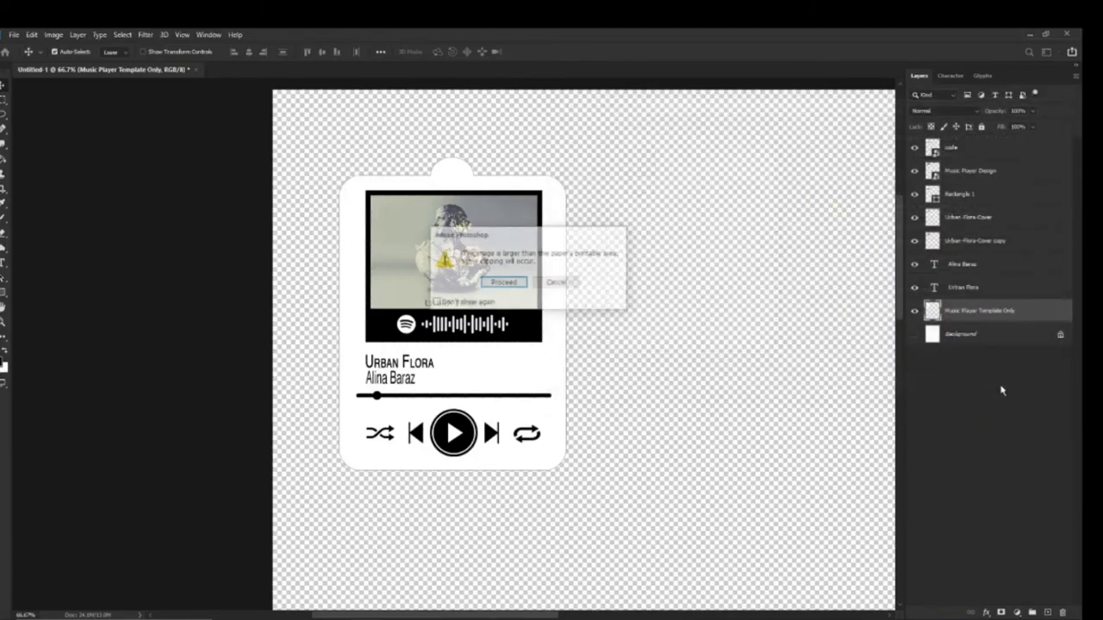